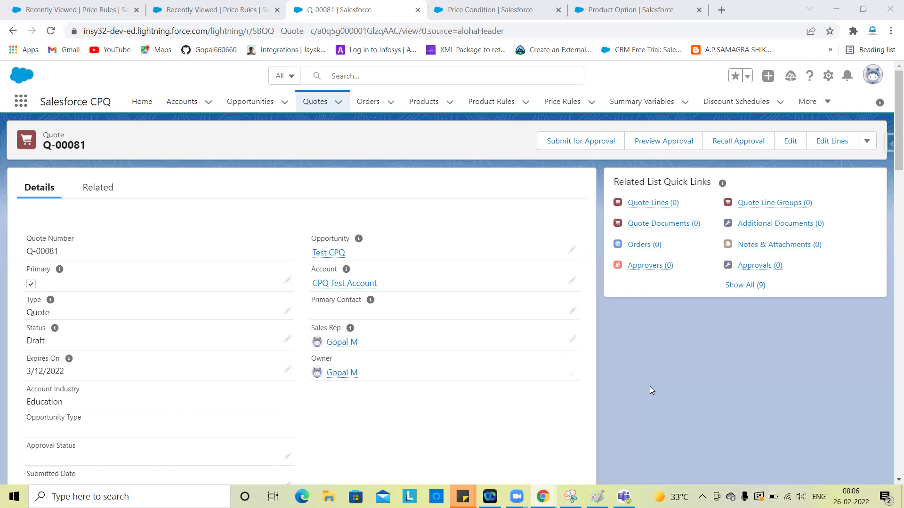
- Open the quote's account, check its related contacts, and open the Test CPQ opportunity from its related opportunities
{"action": "left_click", "coordinate": [348, 284]}
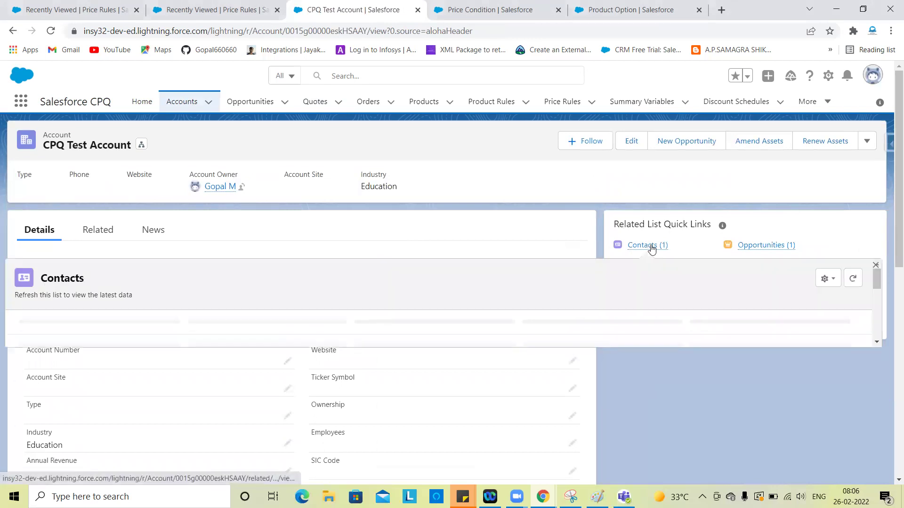
{"action": "mouse_move", "coordinate": [652, 249]}
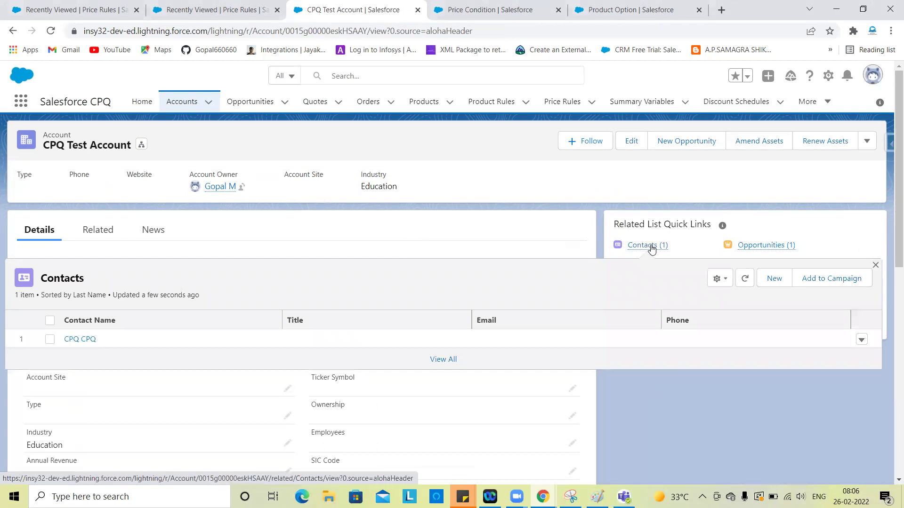
{"action": "mouse_move", "coordinate": [764, 249]}
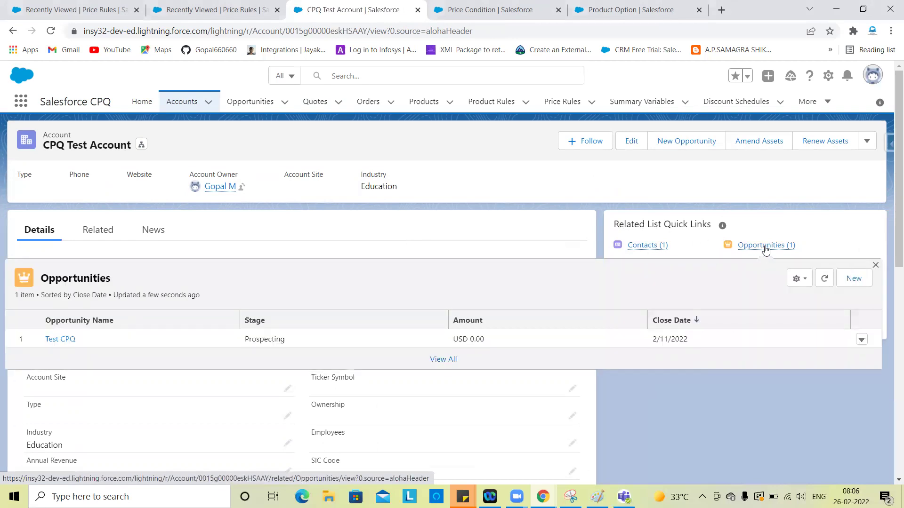
{"action": "left_click", "coordinate": [55, 340]}
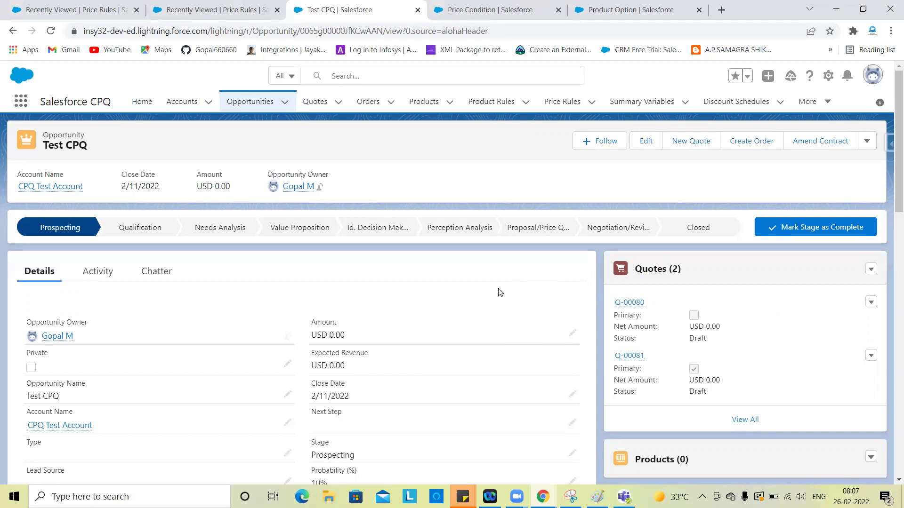
{"action": "scroll", "coordinate": [179, 291], "scroll_direction": "down", "scroll_amount": 2}
{"action": "scroll", "coordinate": [179, 290], "scroll_direction": "up", "scroll_amount": 2}
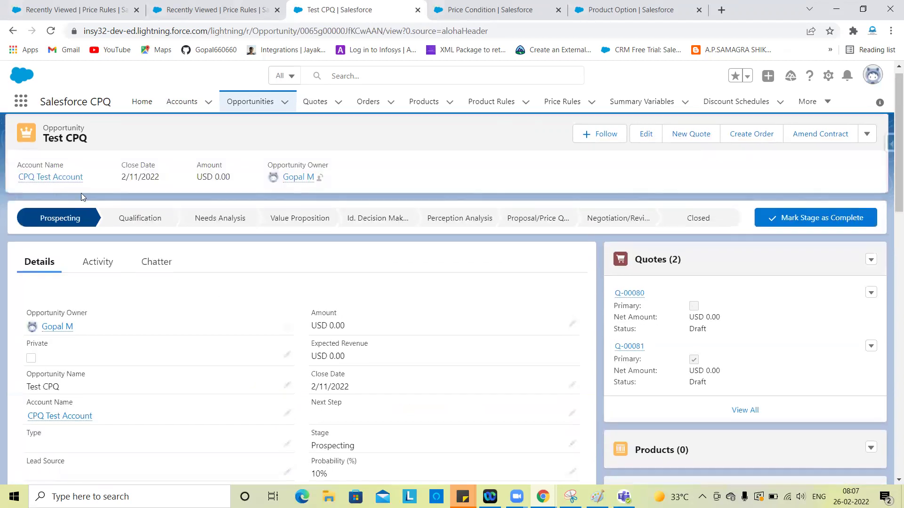
- Open the Test CPQ opportunity's account record in a new browser tab and go to its Industry field
{"action": "right_click", "coordinate": [50, 181]}
{"action": "left_click", "coordinate": [70, 186]}
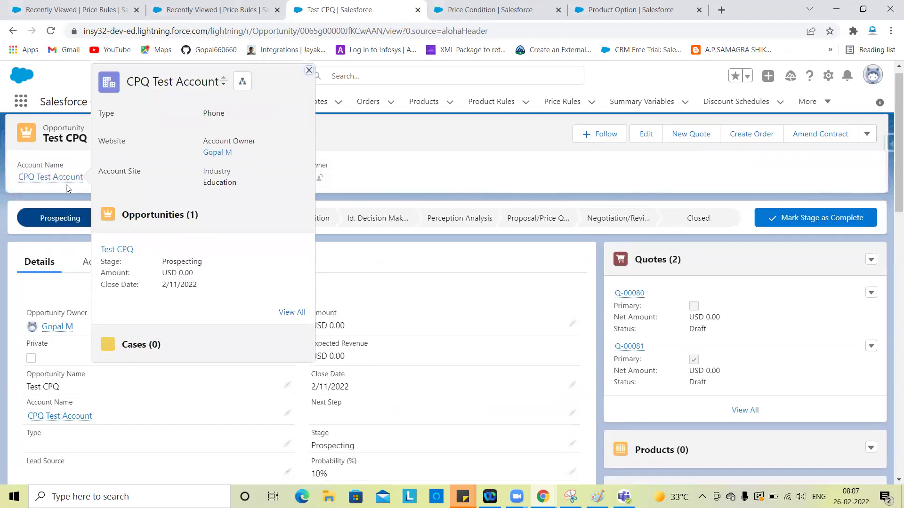
{"action": "left_click", "coordinate": [395, 5]}
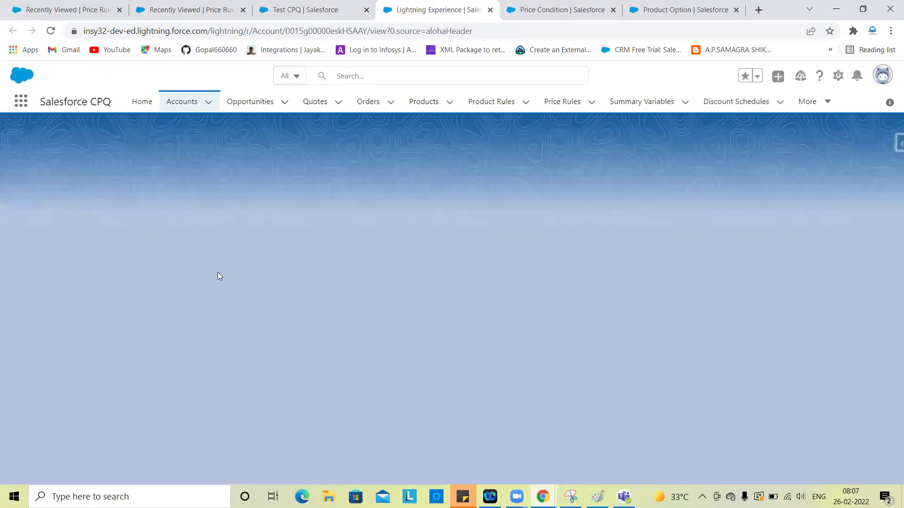
{"action": "scroll", "coordinate": [181, 340], "scroll_direction": "down", "scroll_amount": 3}
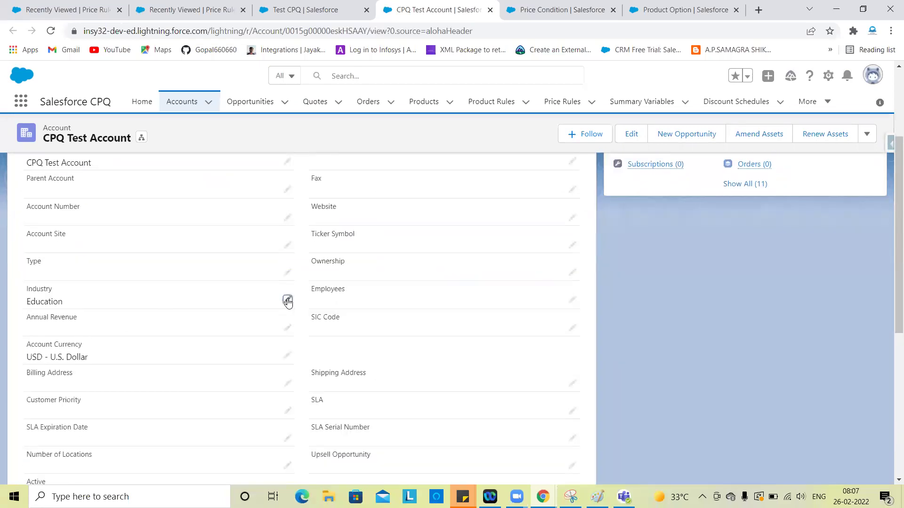
- Start editing CPQ Test Account and set its Industry to Other
{"action": "left_click", "coordinate": [288, 300]}
{"action": "left_click", "coordinate": [208, 313]}
{"action": "scroll", "coordinate": [158, 402], "scroll_direction": "down", "scroll_amount": 10}
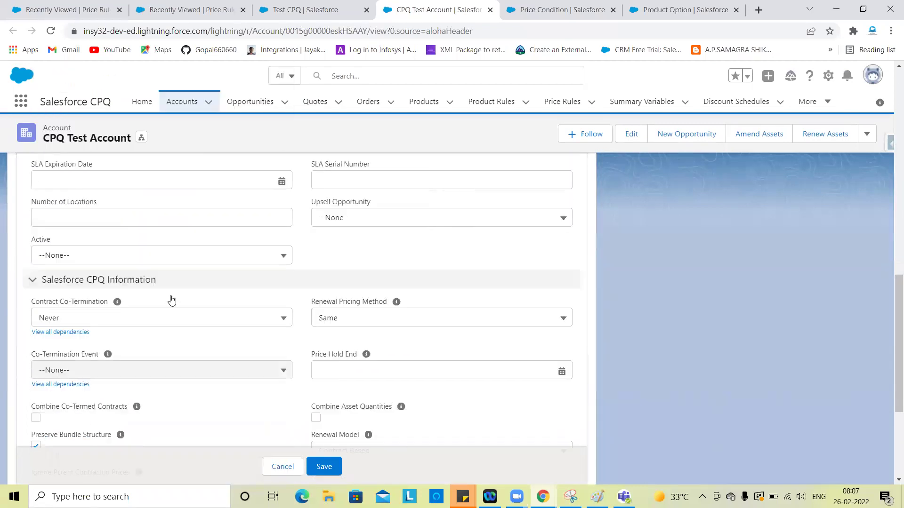
{"action": "scroll", "coordinate": [172, 300], "scroll_direction": "up", "scroll_amount": 5}
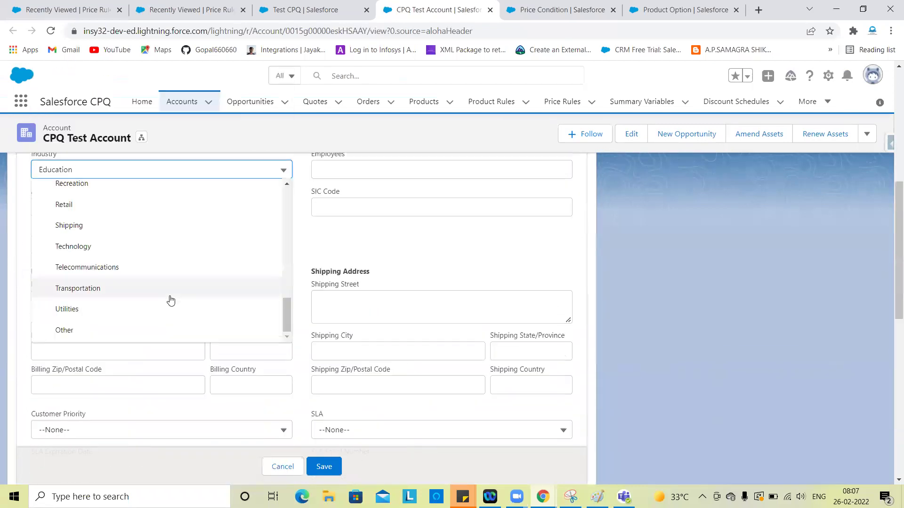
{"action": "left_click", "coordinate": [159, 331]}
- Set the Industry of CPQ Test Account to Education in the edit form
{"action": "left_click", "coordinate": [165, 171]}
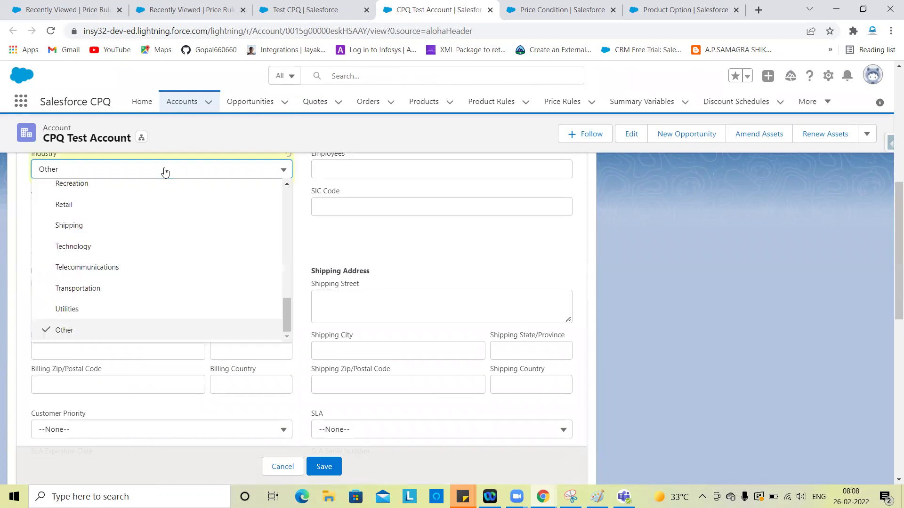
{"action": "scroll", "coordinate": [152, 278], "scroll_direction": "up", "scroll_amount": 6}
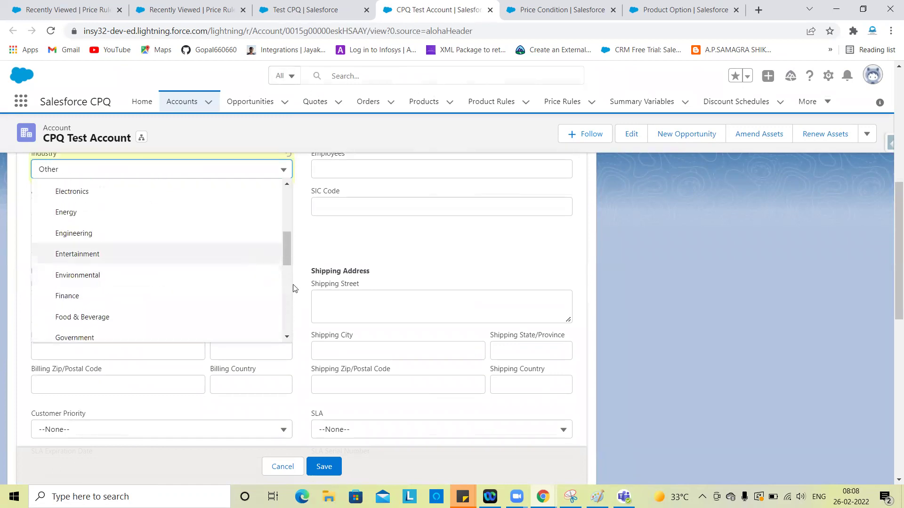
{"action": "scroll", "coordinate": [296, 291], "scroll_direction": "up", "scroll_amount": 1}
{"action": "scroll", "coordinate": [182, 272], "scroll_direction": "up", "scroll_amount": 1}
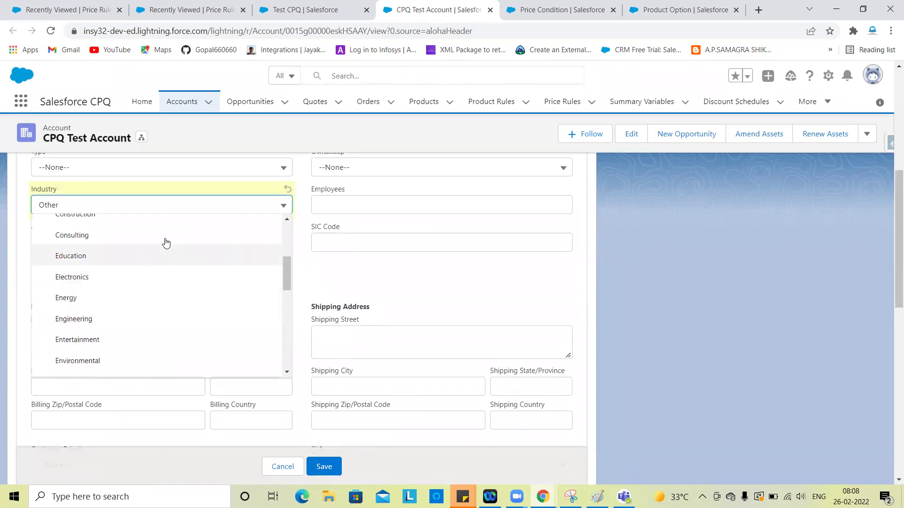
{"action": "left_click", "coordinate": [125, 262]}
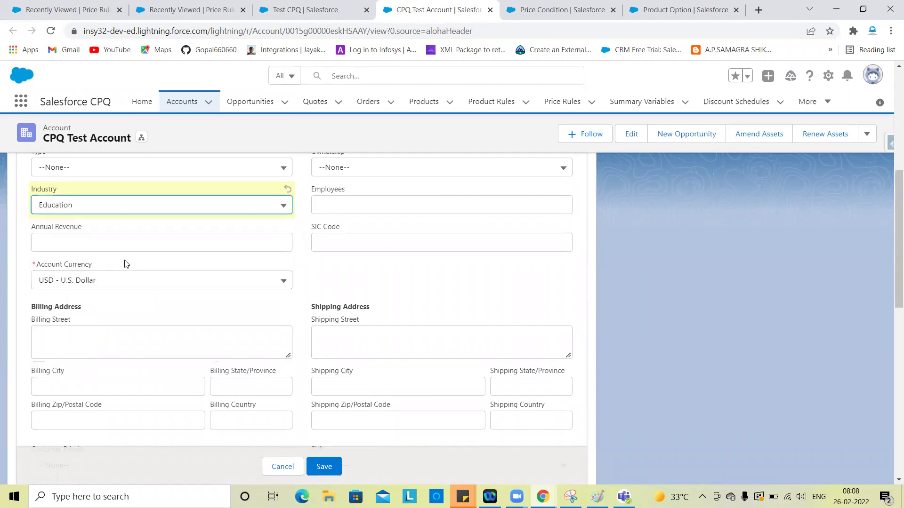
{"action": "scroll", "coordinate": [246, 276], "scroll_direction": "up", "scroll_amount": 2}
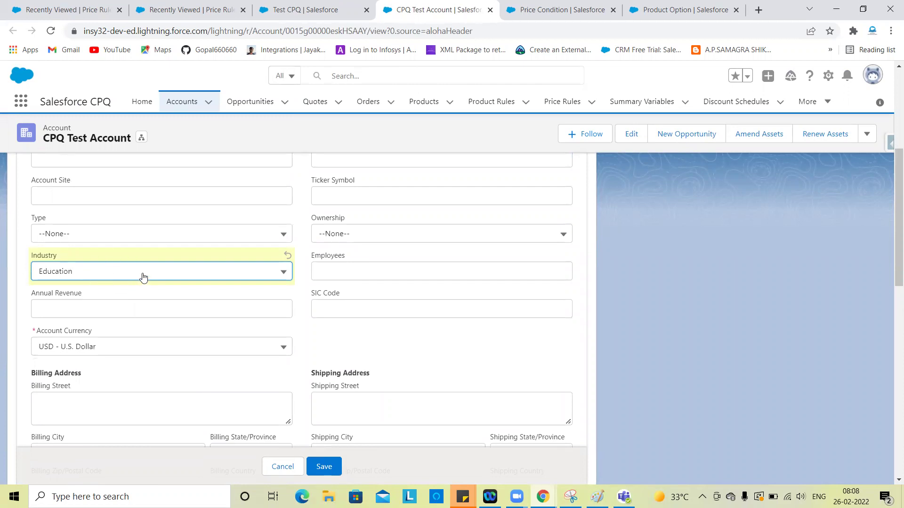
- Open the Products list in a new browser tab and open the NoteBook product record from it
{"action": "left_click", "coordinate": [534, 9]}
{"action": "left_click", "coordinate": [456, 2]}
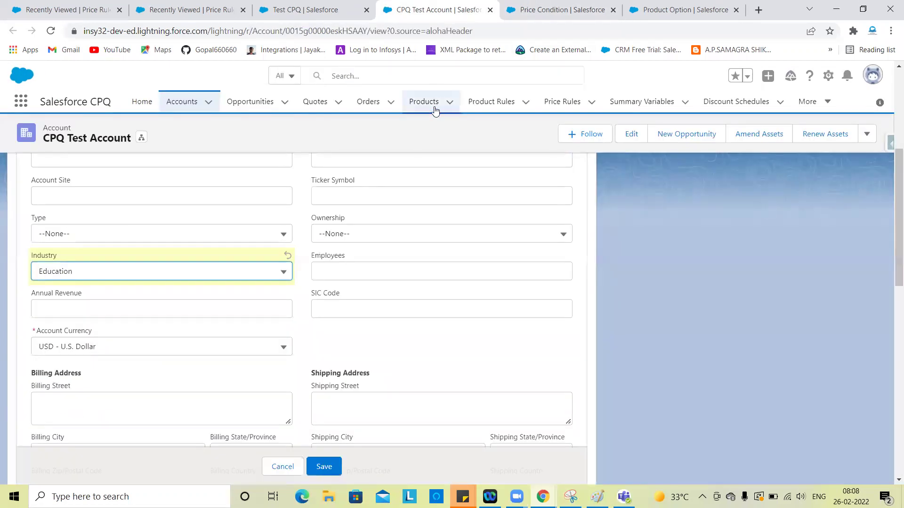
{"action": "right_click", "coordinate": [433, 105]}
{"action": "left_click", "coordinate": [480, 115]}
{"action": "left_click", "coordinate": [440, 9]}
{"action": "left_click", "coordinate": [372, 4]}
{"action": "left_click", "coordinate": [481, 6]}
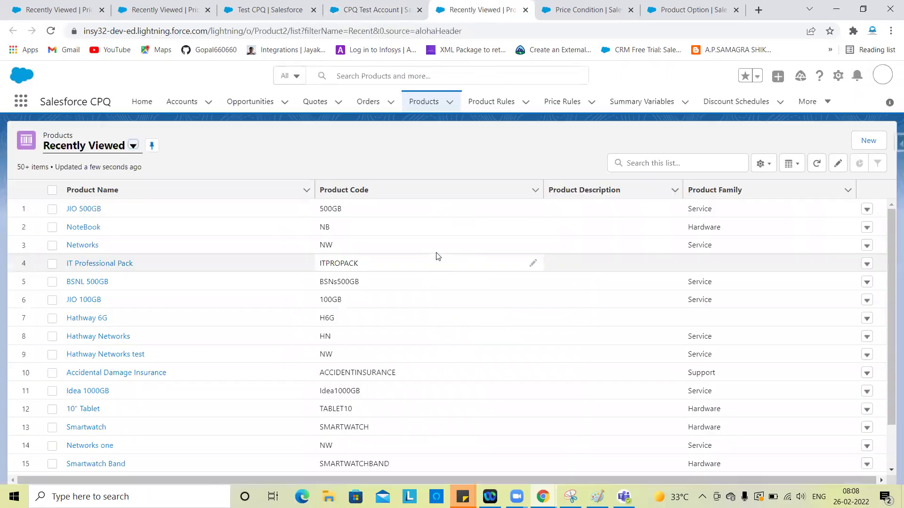
{"action": "left_click", "coordinate": [75, 227]}
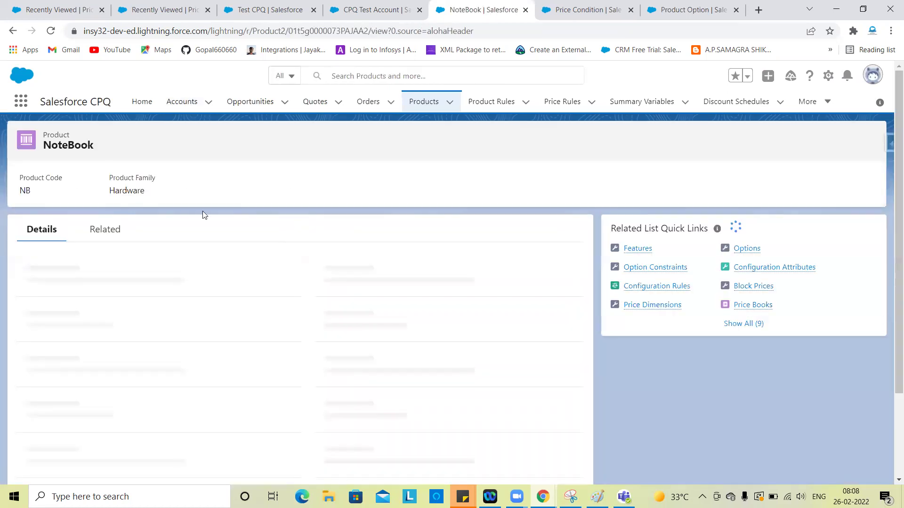
- Check the account's Industry, the NoteBook product's details, and the list price in its related price books
{"action": "left_click", "coordinate": [358, 4]}
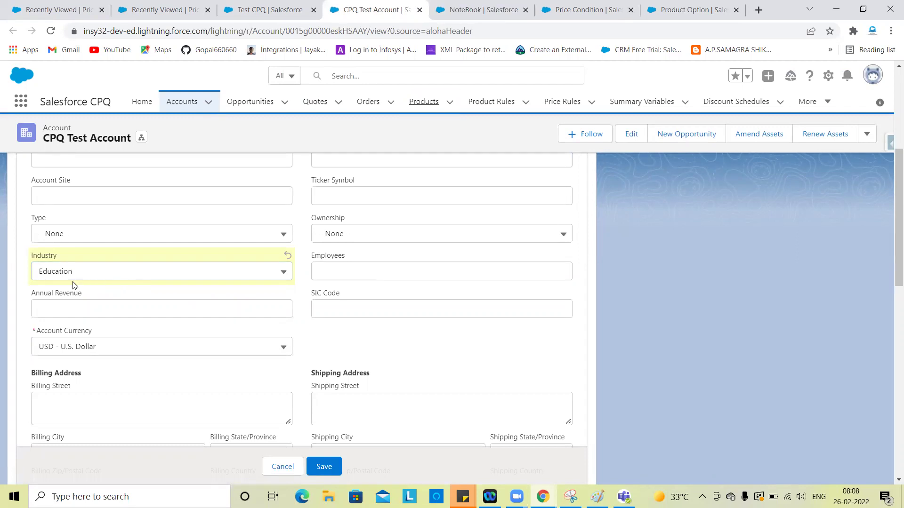
{"action": "left_click", "coordinate": [463, 7]}
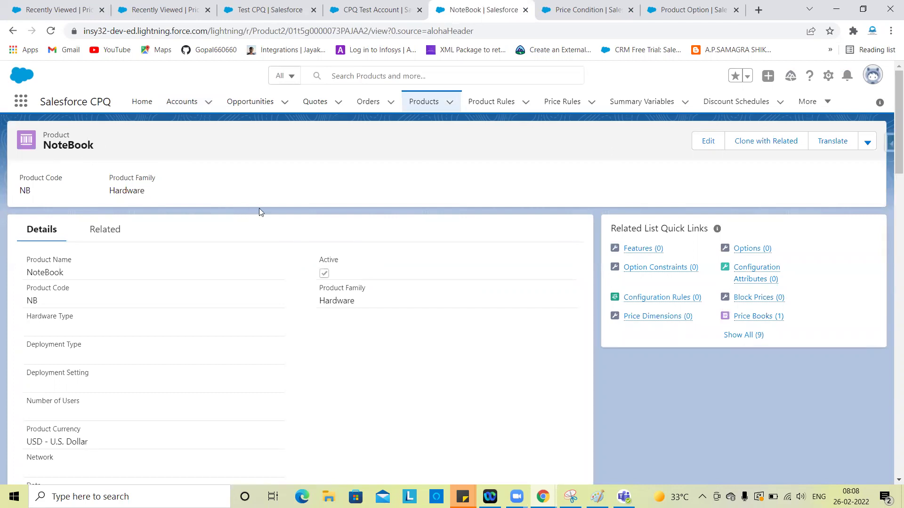
{"action": "left_click", "coordinate": [107, 232]}
{"action": "left_click", "coordinate": [47, 236]}
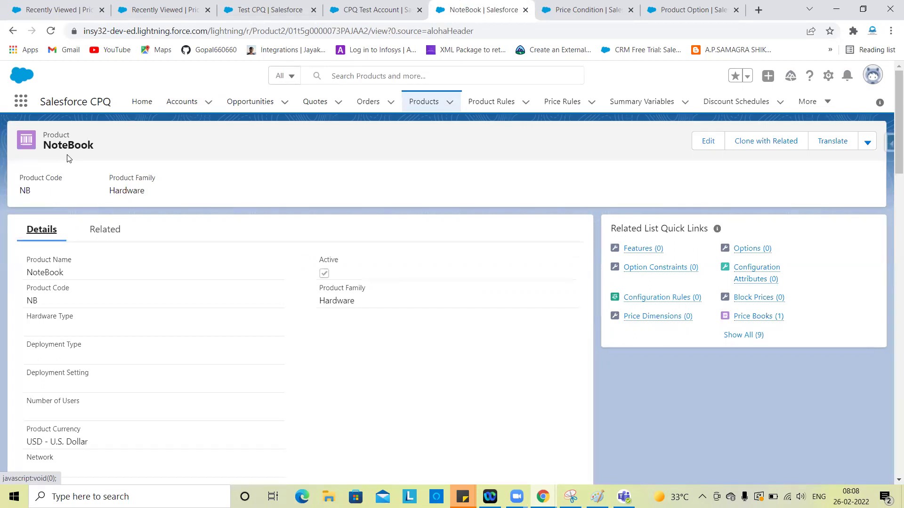
{"action": "left_click", "coordinate": [101, 230]}
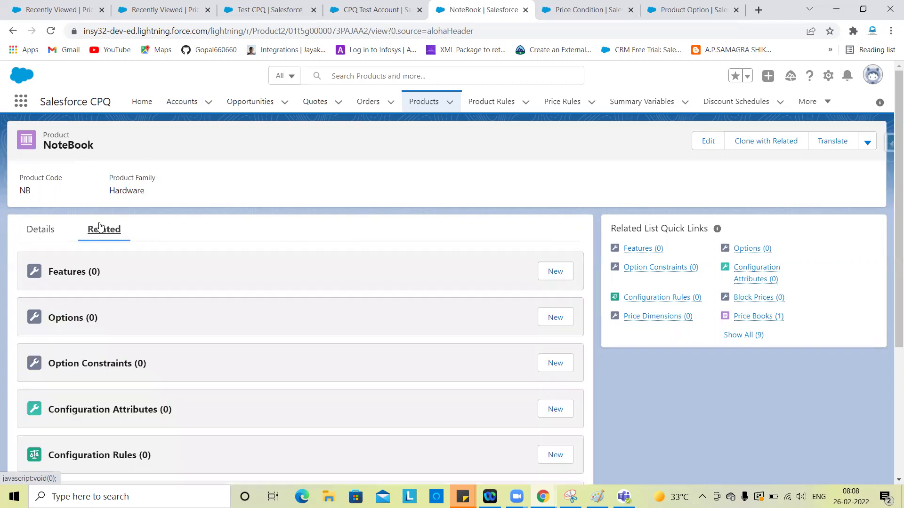
{"action": "scroll", "coordinate": [198, 395], "scroll_direction": "down", "scroll_amount": 5}
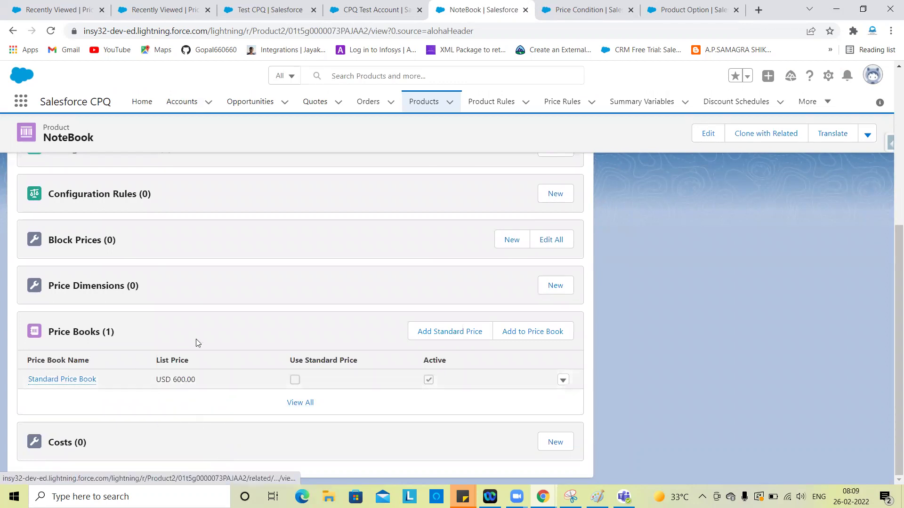
{"action": "scroll", "coordinate": [203, 335], "scroll_direction": "up", "scroll_amount": 7}
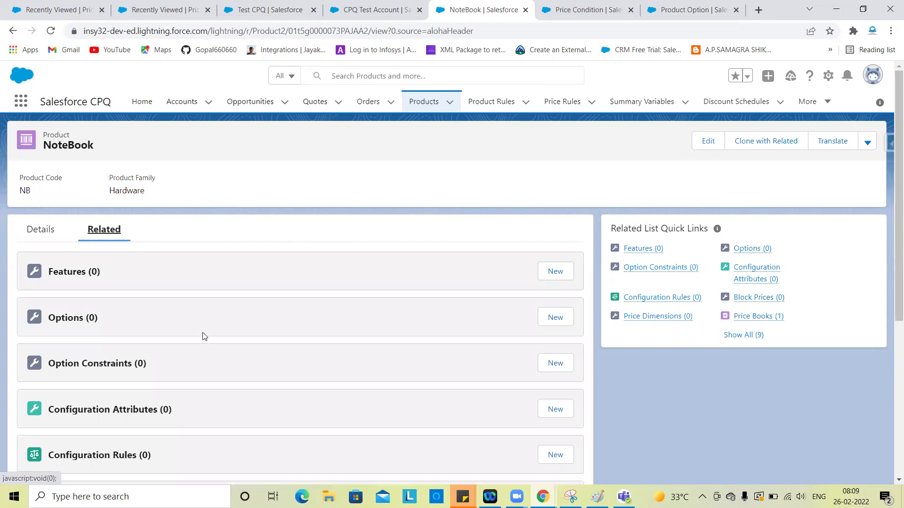
- Compare the Industry on CPQ Test Account with the NoteBook product's name and its Standard Price Book list price
{"action": "left_click", "coordinate": [346, 14]}
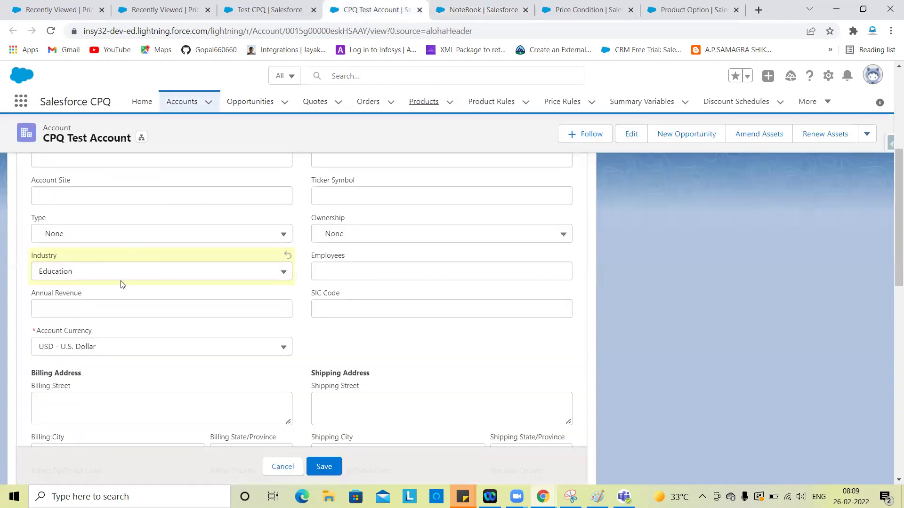
{"action": "left_click", "coordinate": [474, 7]}
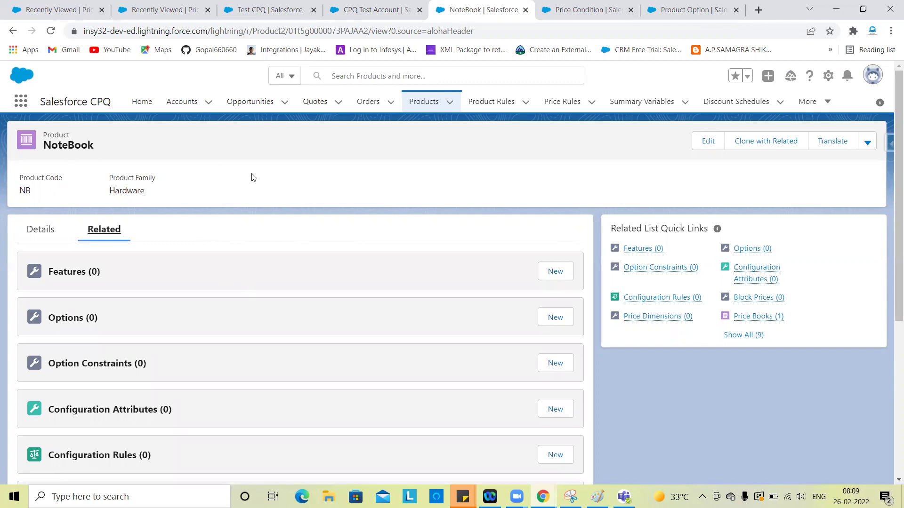
{"action": "left_click", "coordinate": [397, 6]}
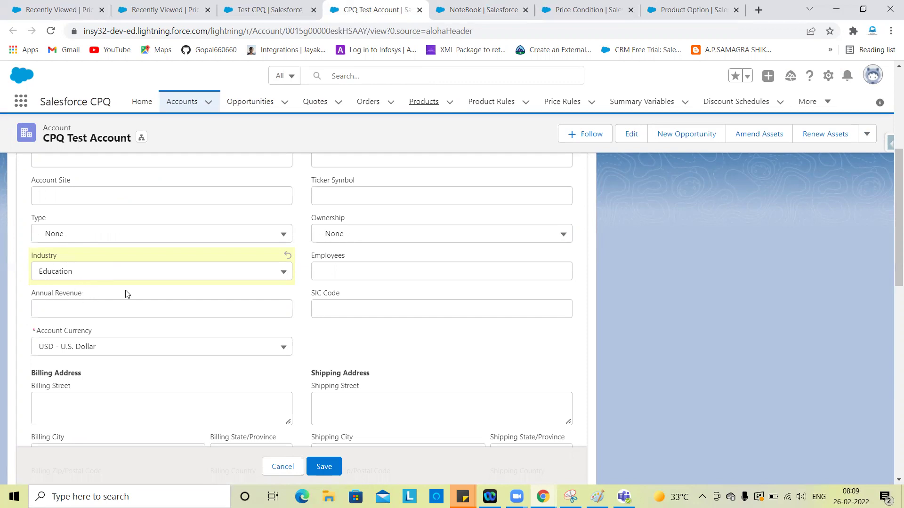
{"action": "left_click", "coordinate": [474, 6]}
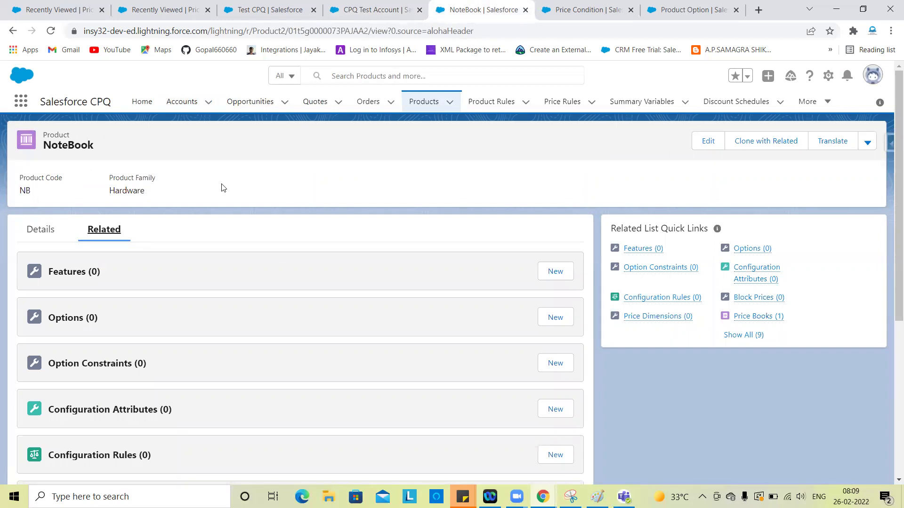
{"action": "scroll", "coordinate": [210, 365], "scroll_direction": "down", "scroll_amount": 5}
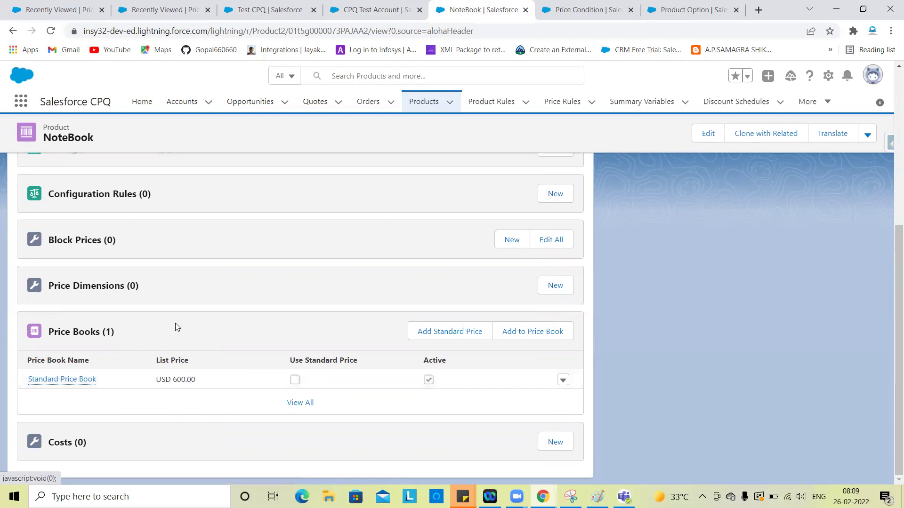
{"action": "scroll", "coordinate": [177, 326], "scroll_direction": "up", "scroll_amount": 7}
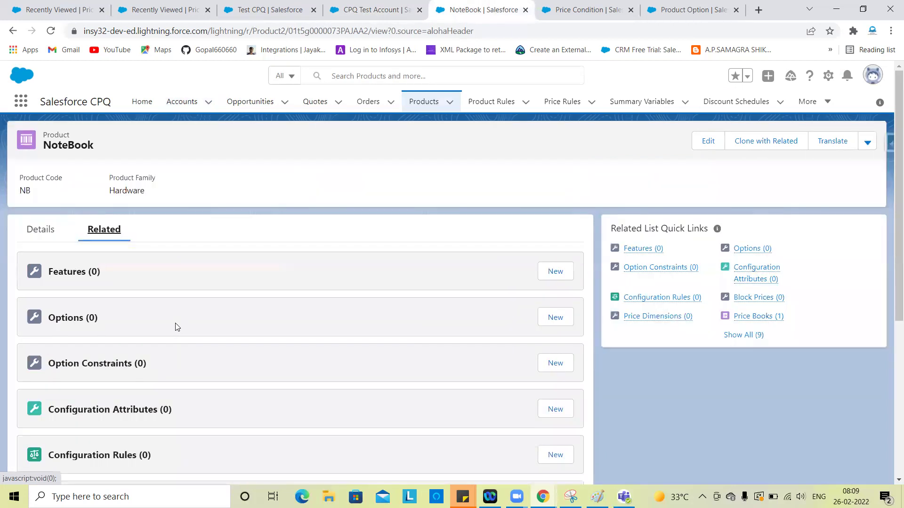
{"action": "double_click", "coordinate": [77, 147]}
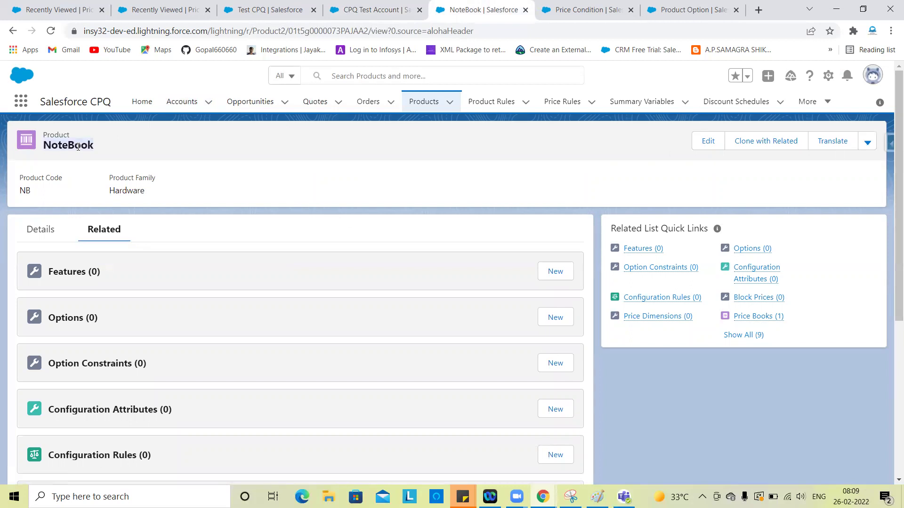
{"action": "left_click", "coordinate": [190, 181]}
{"action": "scroll", "coordinate": [195, 393], "scroll_direction": "down", "scroll_amount": 5}
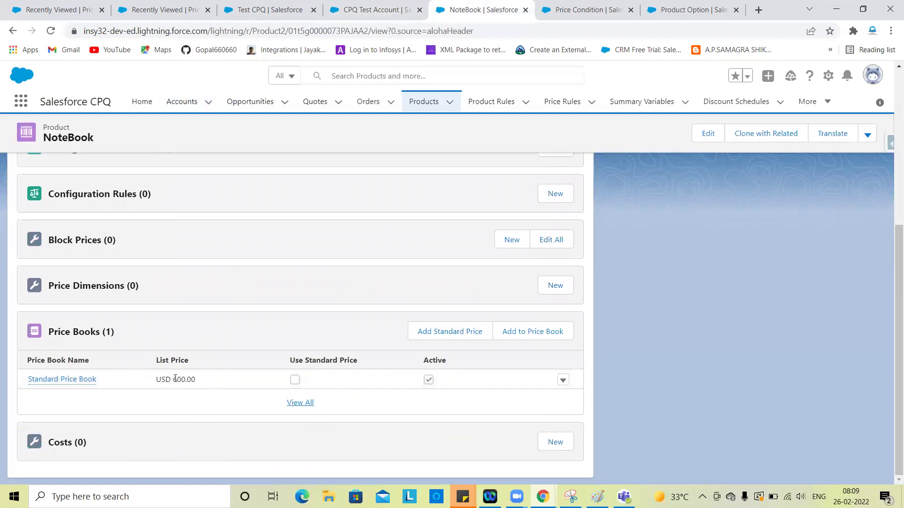
{"action": "scroll", "coordinate": [178, 343], "scroll_direction": "up", "scroll_amount": 10}
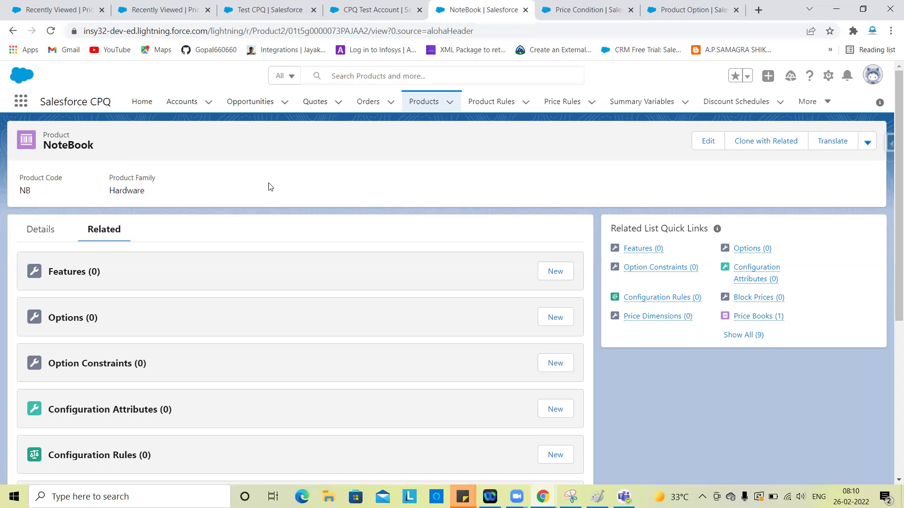
- View the Price Condition object's Field definition in Setup and return to the NoteBook product record
{"action": "left_click", "coordinate": [555, 6]}
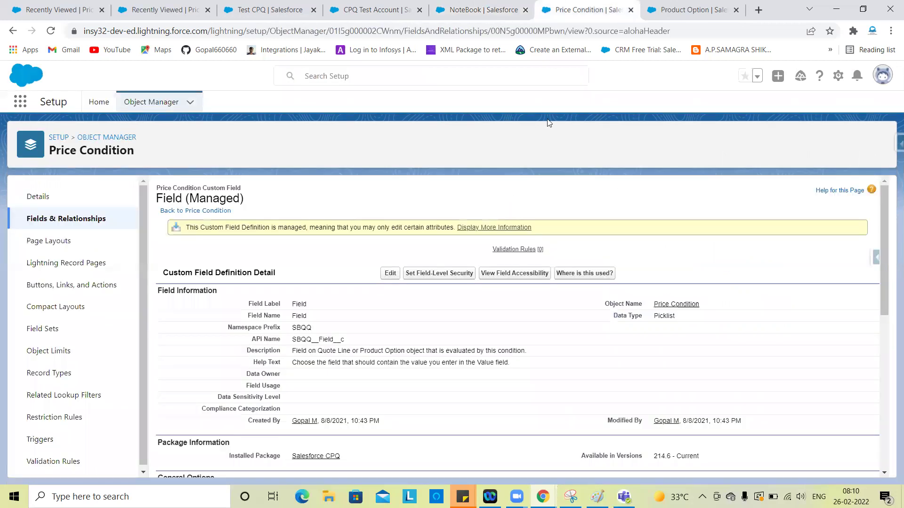
{"action": "left_click", "coordinate": [455, 13]}
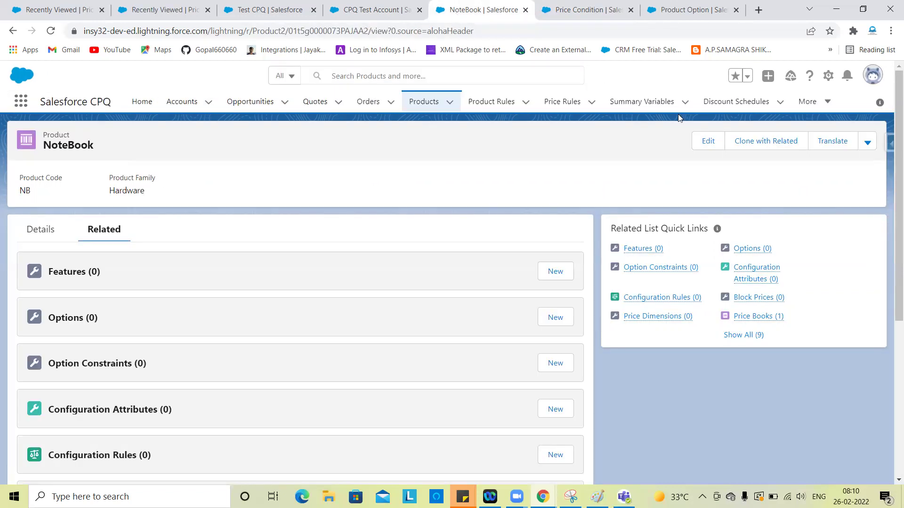
- Open the Price Rules list in a new browser tab and start a new price rule
{"action": "right_click", "coordinate": [571, 108]}
{"action": "left_click", "coordinate": [598, 114]}
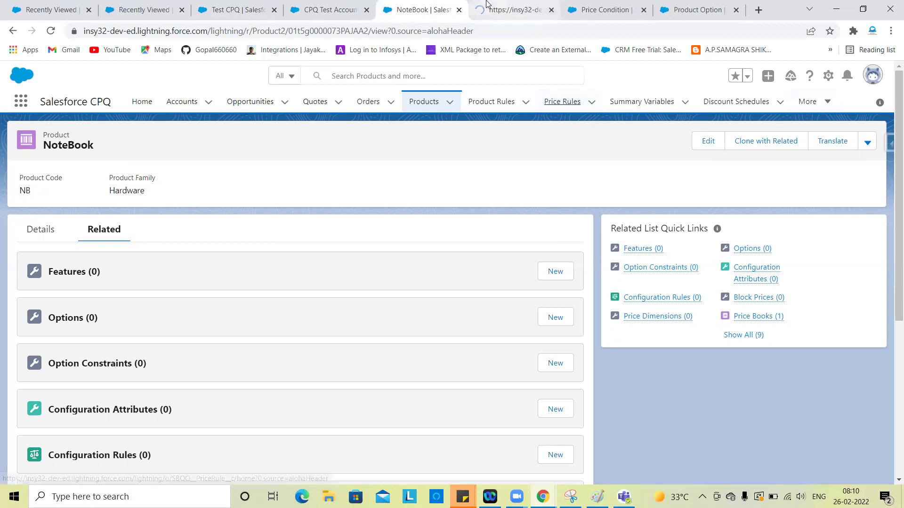
{"action": "left_click", "coordinate": [487, 3]}
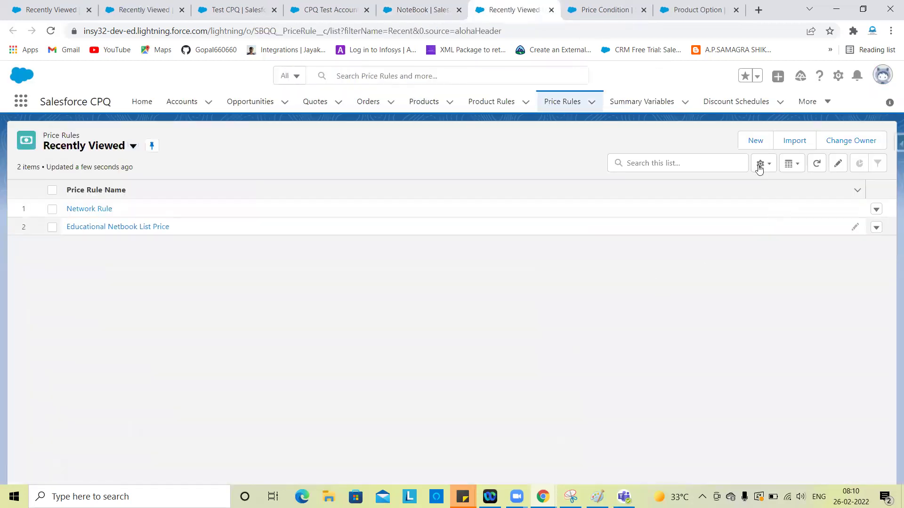
{"action": "left_click", "coordinate": [752, 140]}
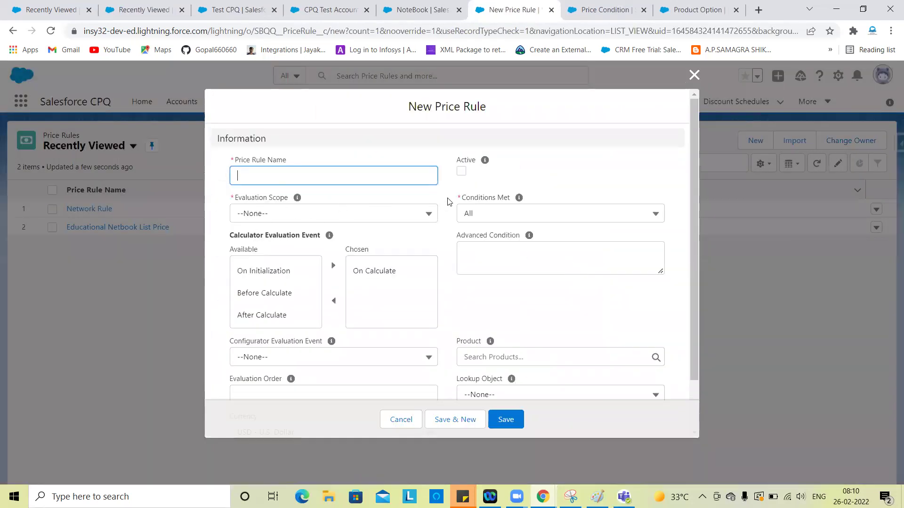
- Mark the new price rule as active and name it NoteBook Price Rule
{"action": "left_click", "coordinate": [461, 172]}
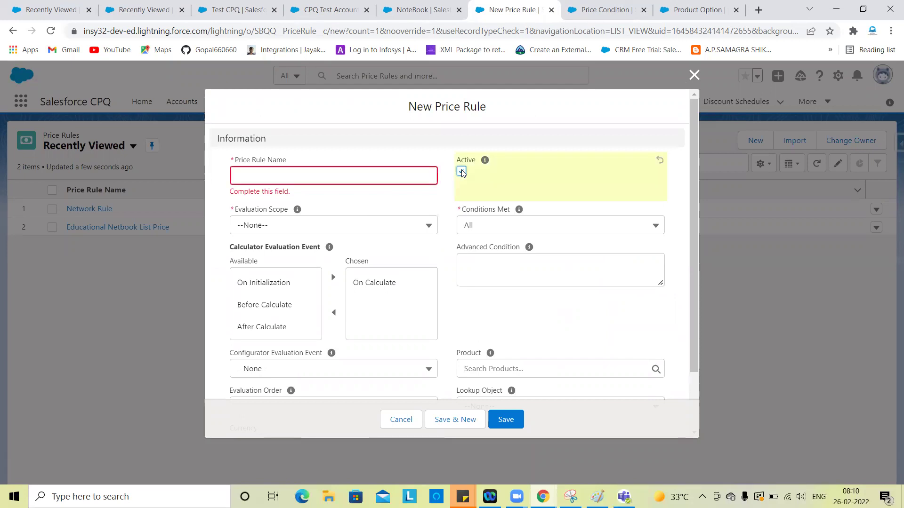
{"action": "left_click", "coordinate": [321, 178]}
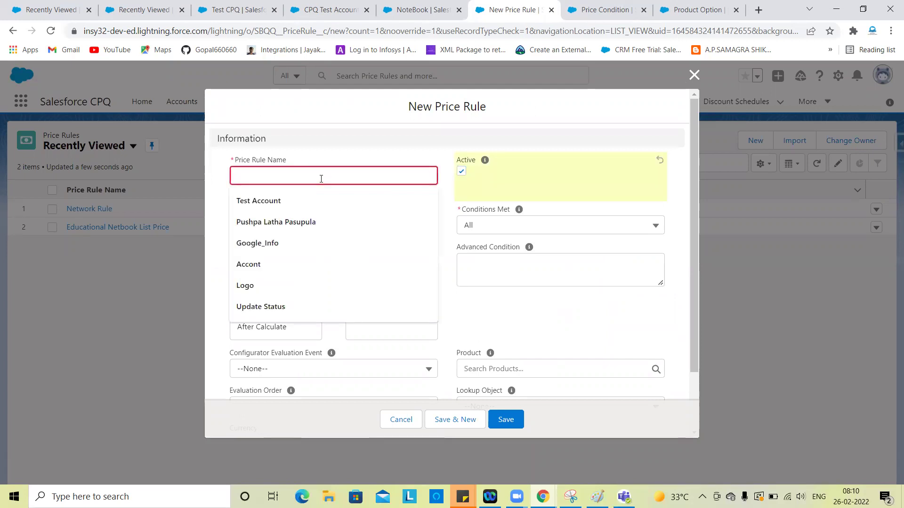
{"action": "type", "text": "NoteBo"}
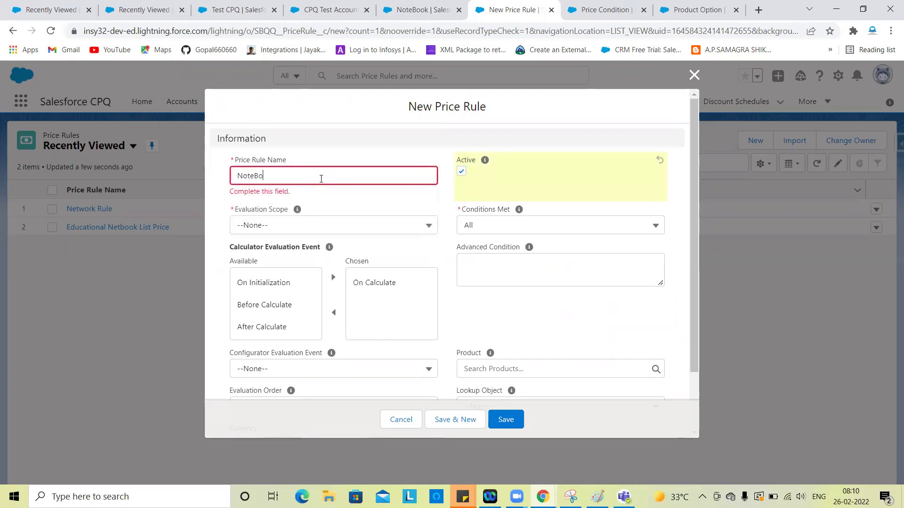
{"action": "type", "text": "ok Price Rule"}
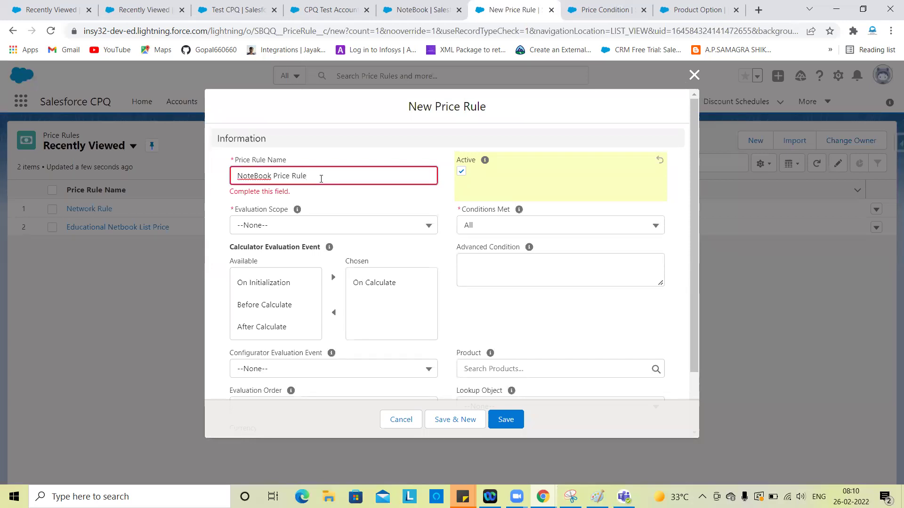
{"action": "left_click", "coordinate": [332, 157]}
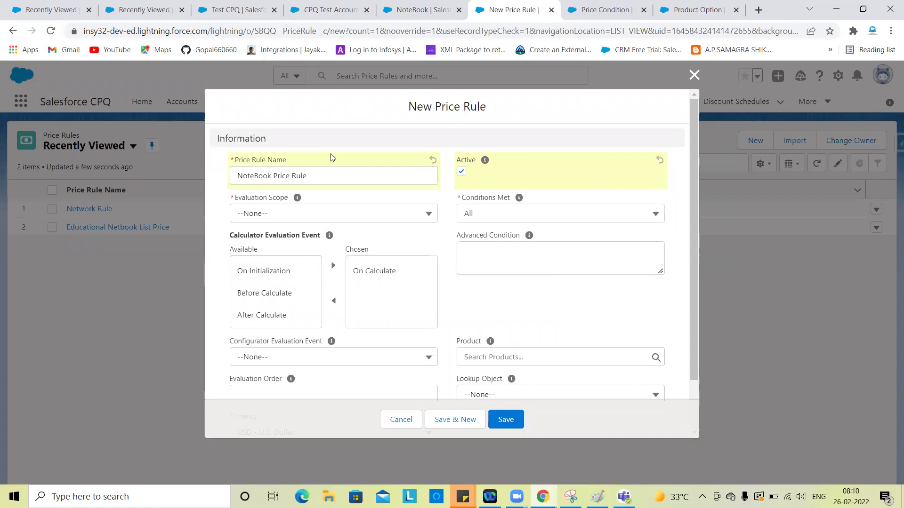
- Set the price rule's Evaluation Scope to Calculator
{"action": "left_click", "coordinate": [290, 215]}
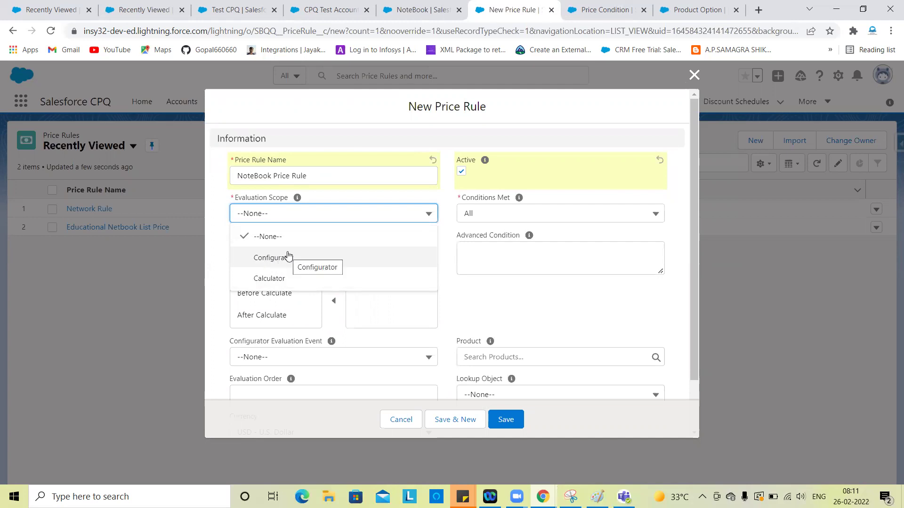
{"action": "left_click", "coordinate": [281, 279]}
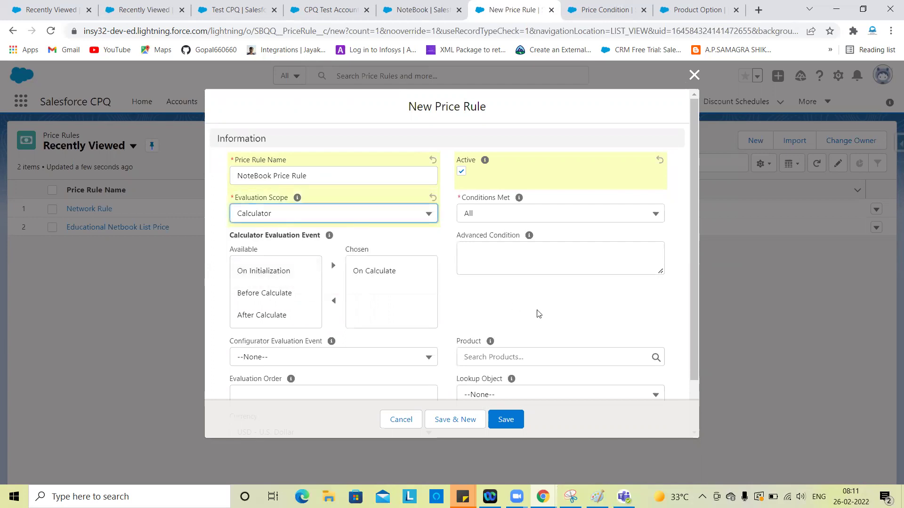
{"action": "scroll", "coordinate": [539, 314], "scroll_direction": "down", "scroll_amount": 1}
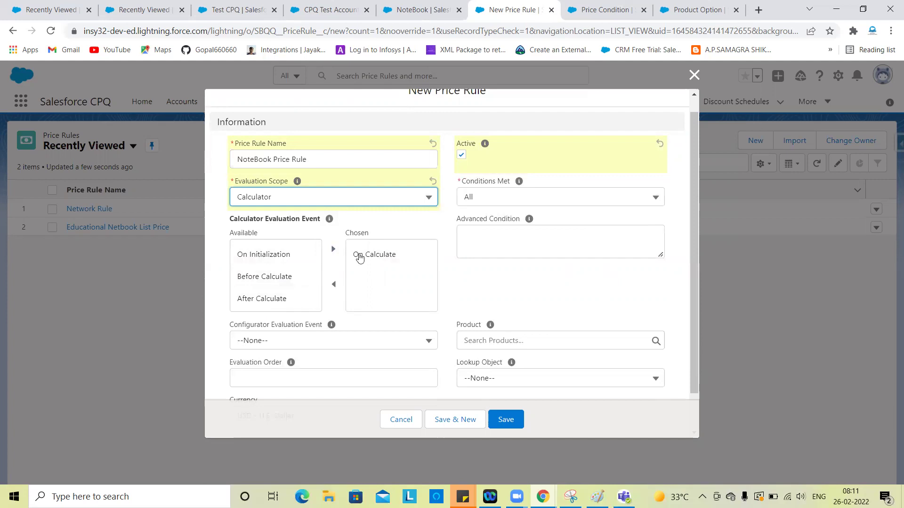
{"action": "left_click", "coordinate": [493, 292]}
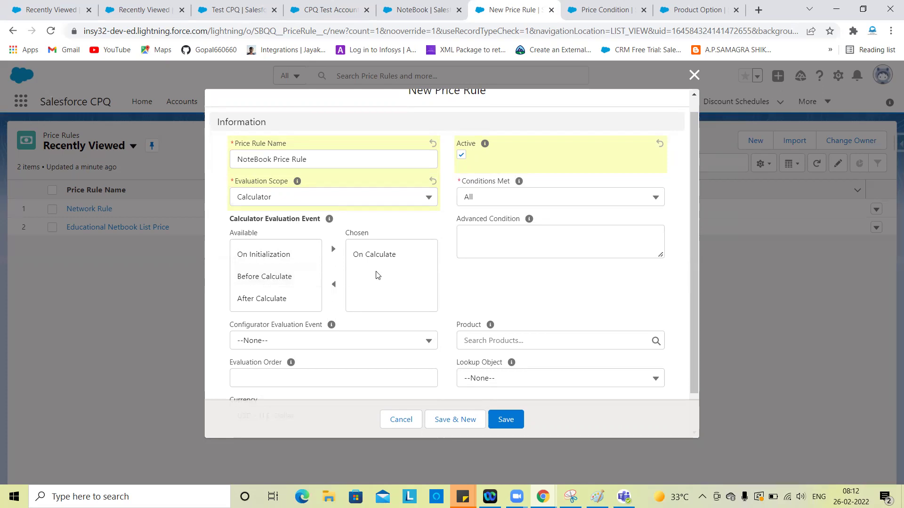
- Add Before Calculate to the chosen Calculator Evaluation Events and move it back to the available ones
{"action": "left_click", "coordinate": [289, 276]}
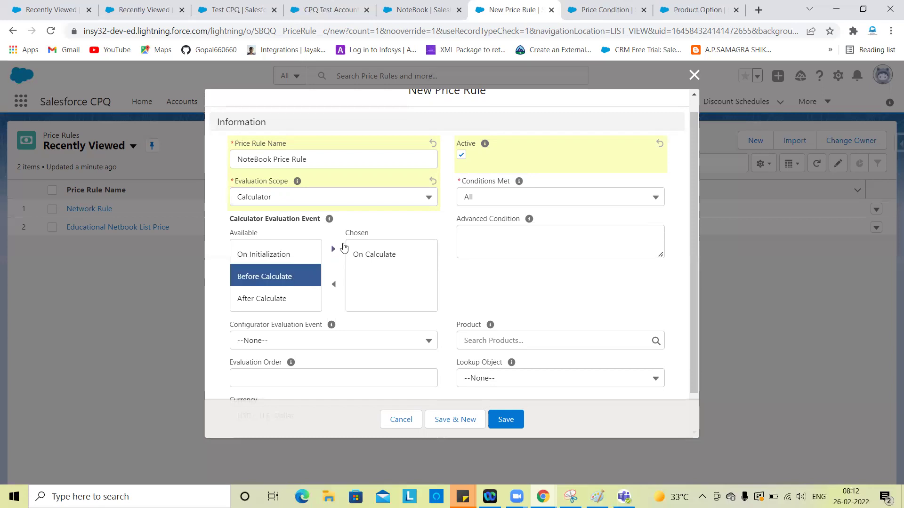
{"action": "left_click", "coordinate": [335, 249]}
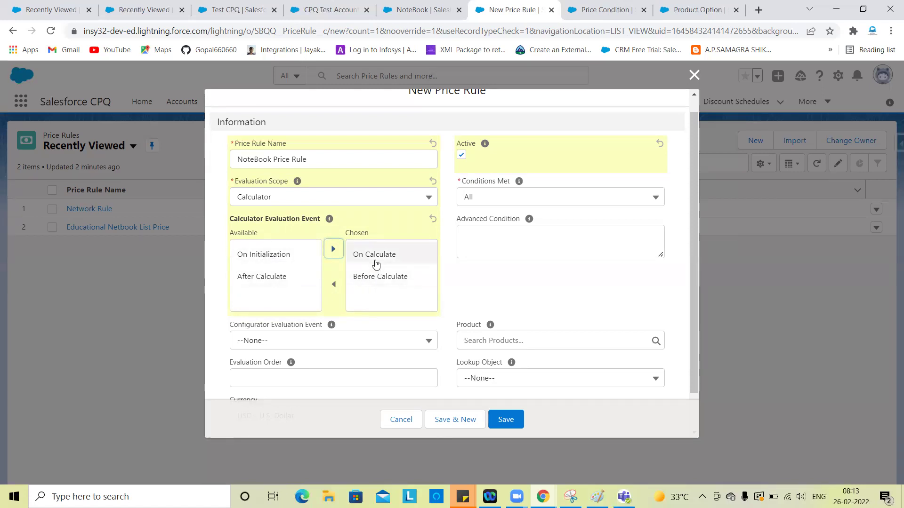
{"action": "left_click", "coordinate": [365, 276]}
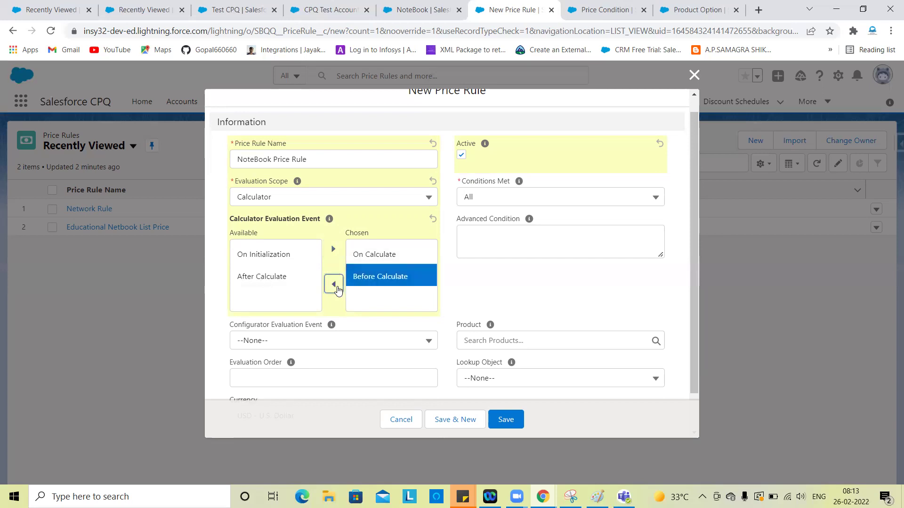
{"action": "left_click", "coordinate": [337, 284]}
{"action": "left_click", "coordinate": [277, 256]}
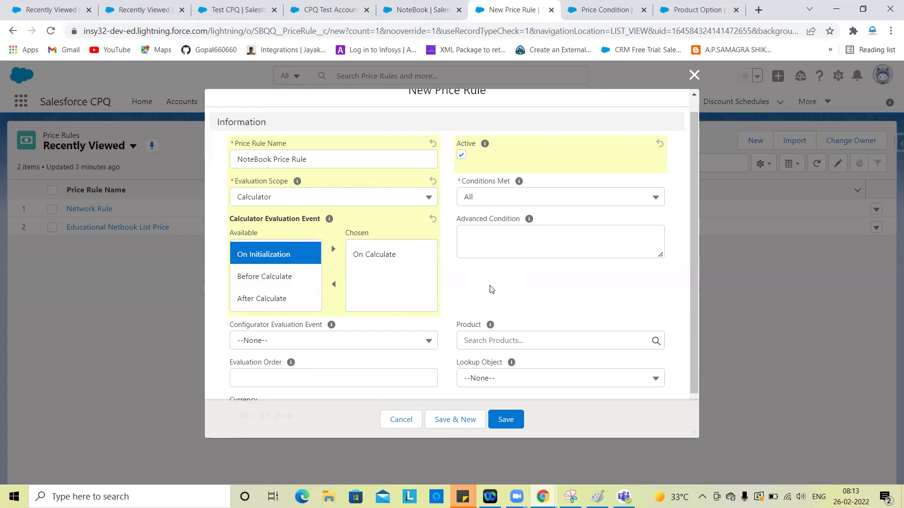
- Open Setup from the Price Rules list's browser tab and find the Installed Packages page by searching for install
{"action": "left_click", "coordinate": [28, 7]}
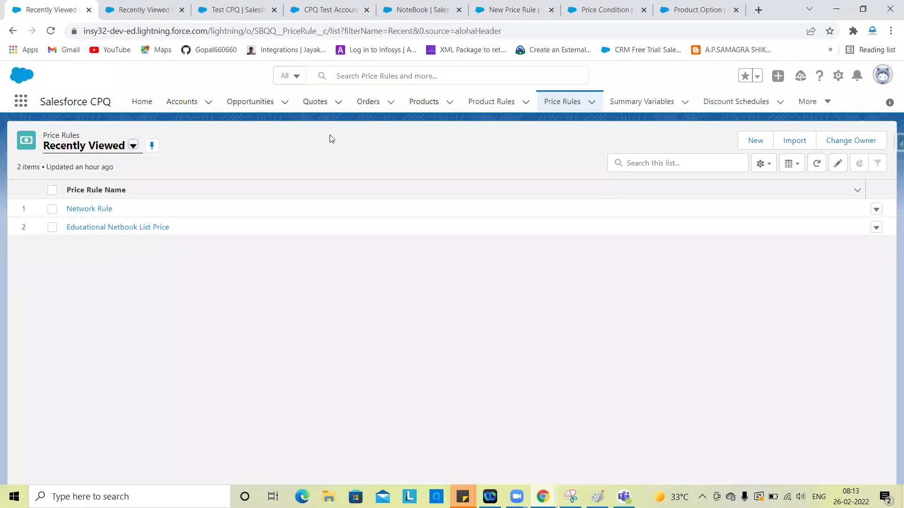
{"action": "left_click", "coordinate": [837, 78]}
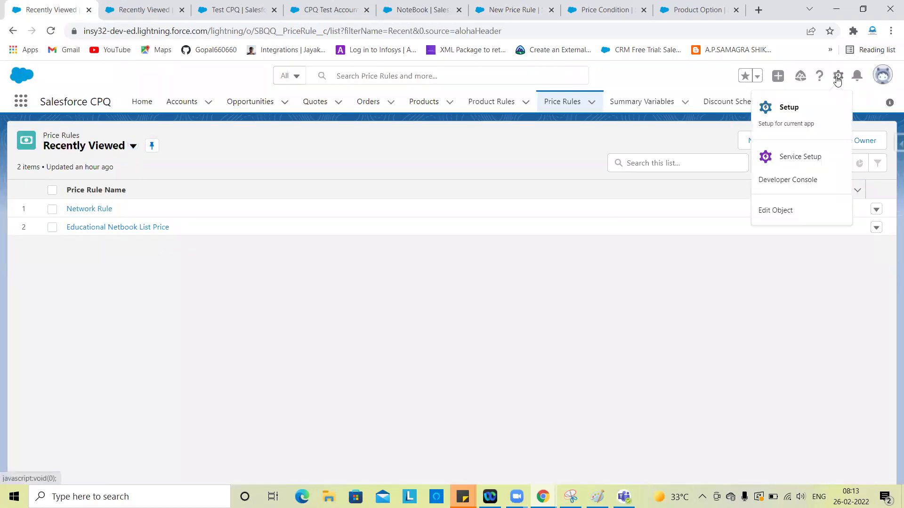
{"action": "left_click", "coordinate": [789, 123]}
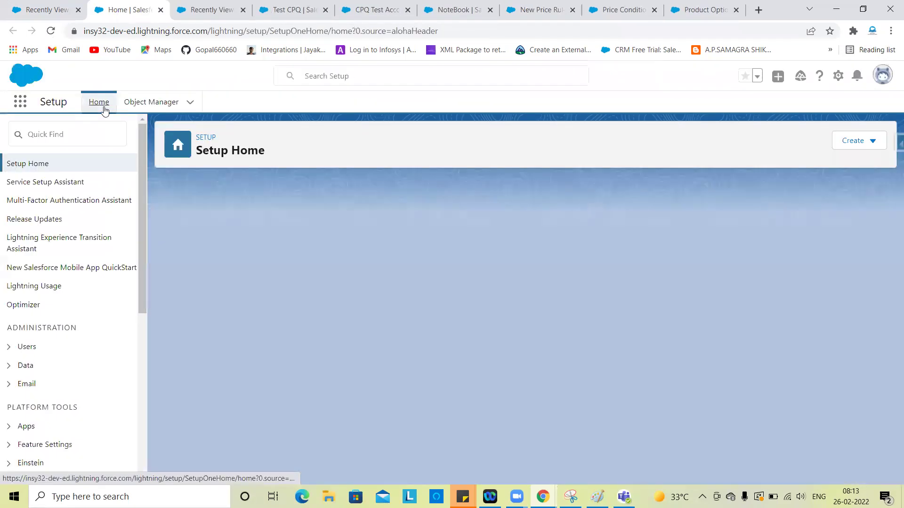
{"action": "left_click", "coordinate": [73, 131]}
{"action": "type", "text": "intsall"}
{"action": "key", "text": "BackSpace"}
{"action": "key", "text": "BackSpace"}
{"action": "key", "text": "BackSpace"}
{"action": "key", "text": "BackSpace"}
{"action": "key", "text": "BackSpace"}
{"action": "key", "text": "BackSpace"}
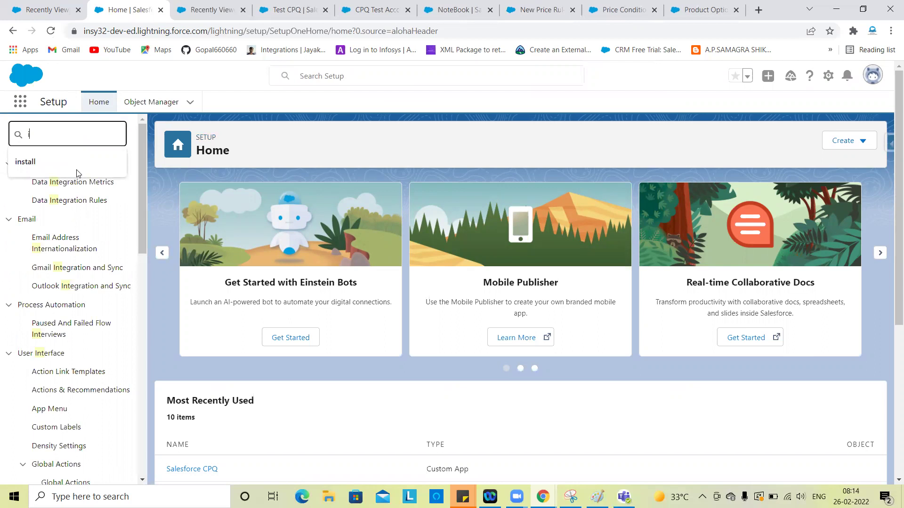
{"action": "key", "text": "BackSpace"}
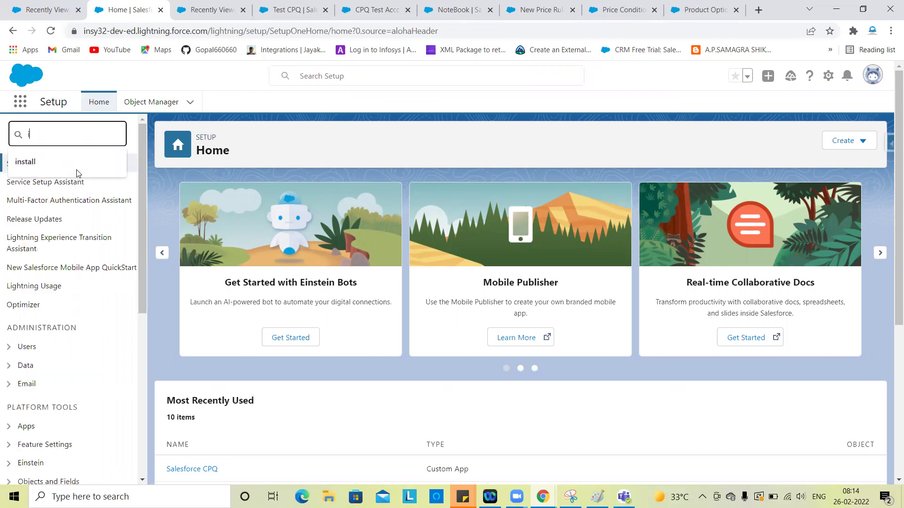
{"action": "type", "text": "install"}
{"action": "left_click", "coordinate": [66, 202]}
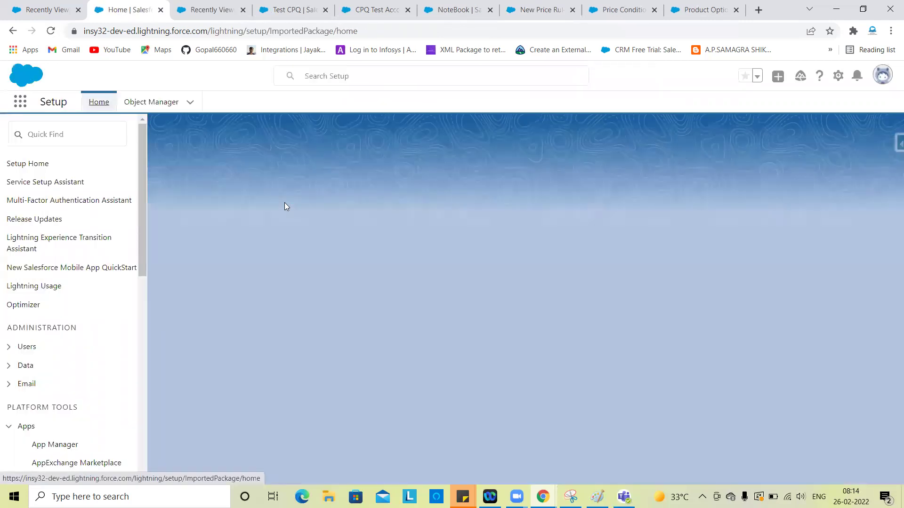
- Open the Salesforce CPQ package configuration and examine its Pricing and Calculation settings
{"action": "scroll", "coordinate": [353, 283], "scroll_direction": "down", "scroll_amount": 1}
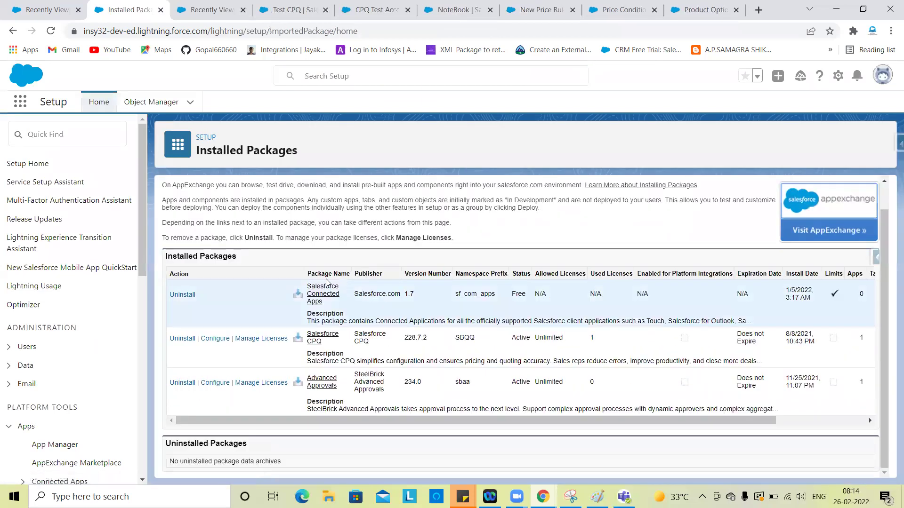
{"action": "left_click", "coordinate": [220, 346]}
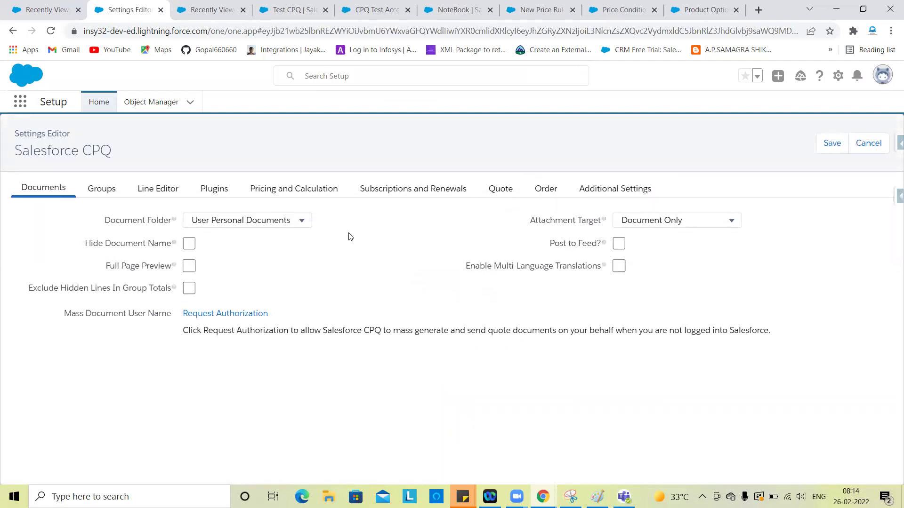
{"action": "left_click", "coordinate": [304, 191]}
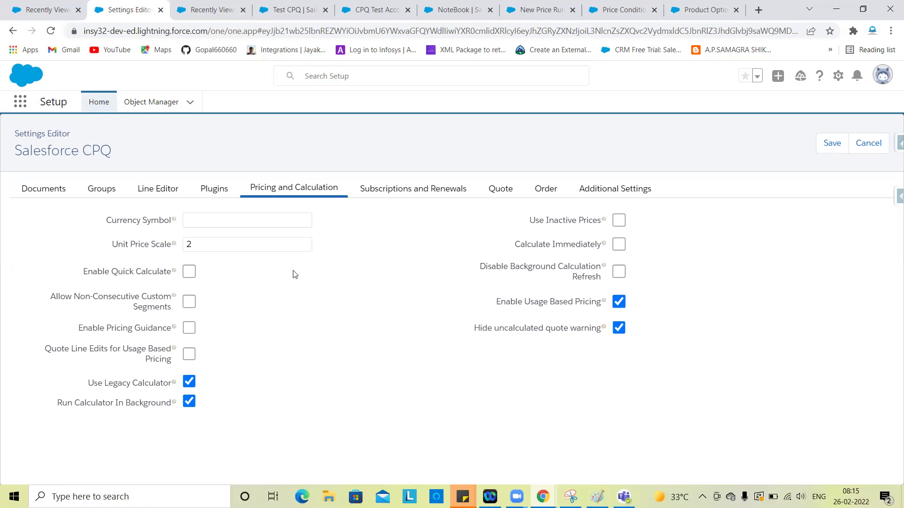
- Return to the unsaved NoteBook Price Rule form and choose All for Conditions Met
{"action": "left_click", "coordinate": [384, 8]}
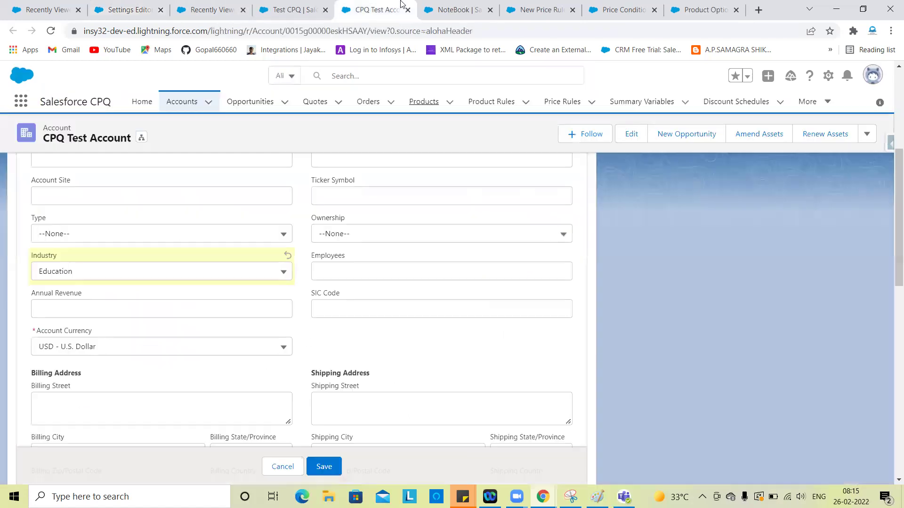
{"action": "left_click", "coordinate": [452, 10]}
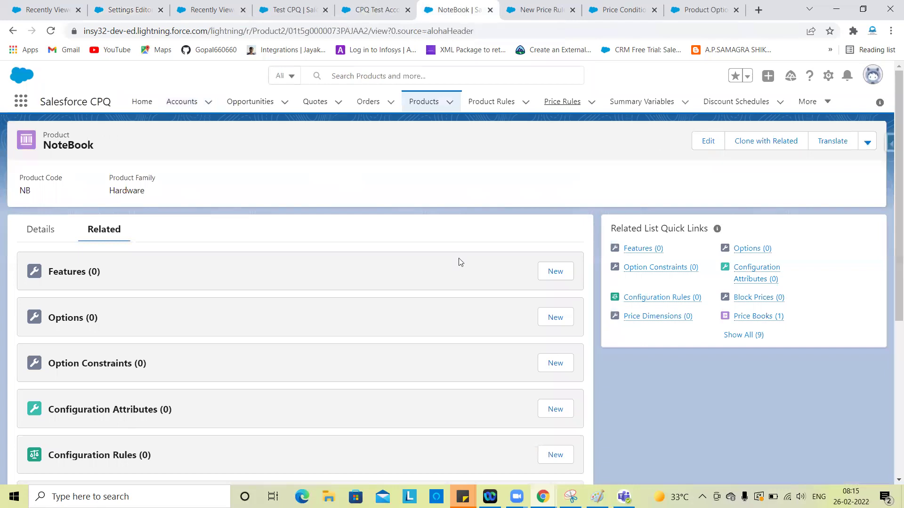
{"action": "left_click", "coordinate": [540, 8]}
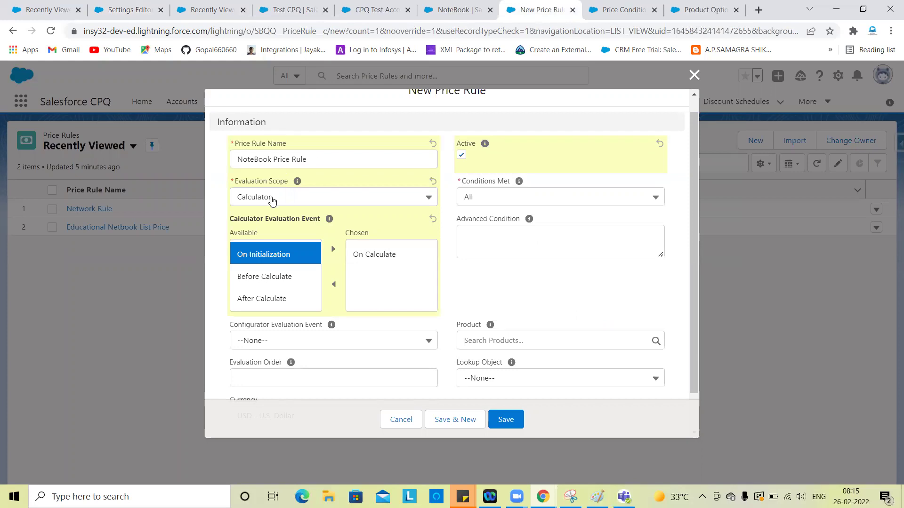
{"action": "left_click", "coordinate": [489, 205]}
{"action": "left_click", "coordinate": [484, 242]}
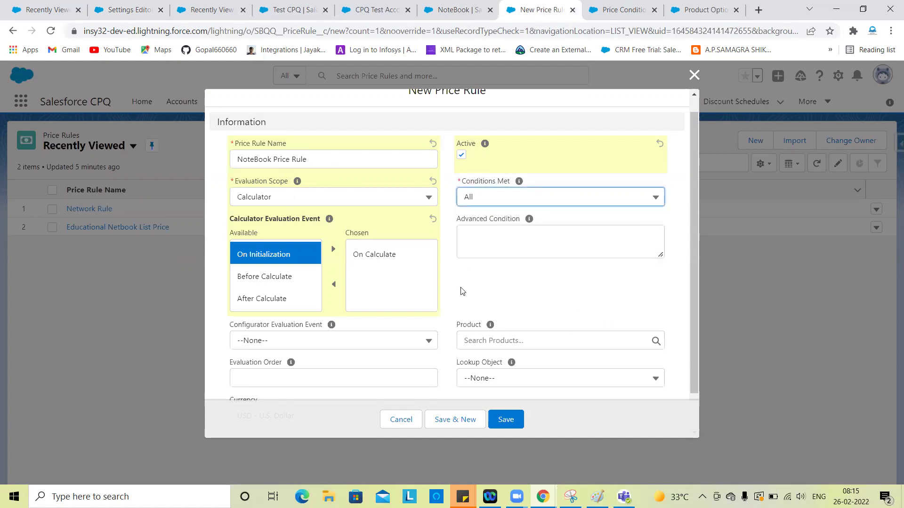
- Set the price rule's Configurator Evaluation Event to Save and its Product to NoteBook
{"action": "scroll", "coordinate": [468, 310], "scroll_direction": "down", "scroll_amount": 1}
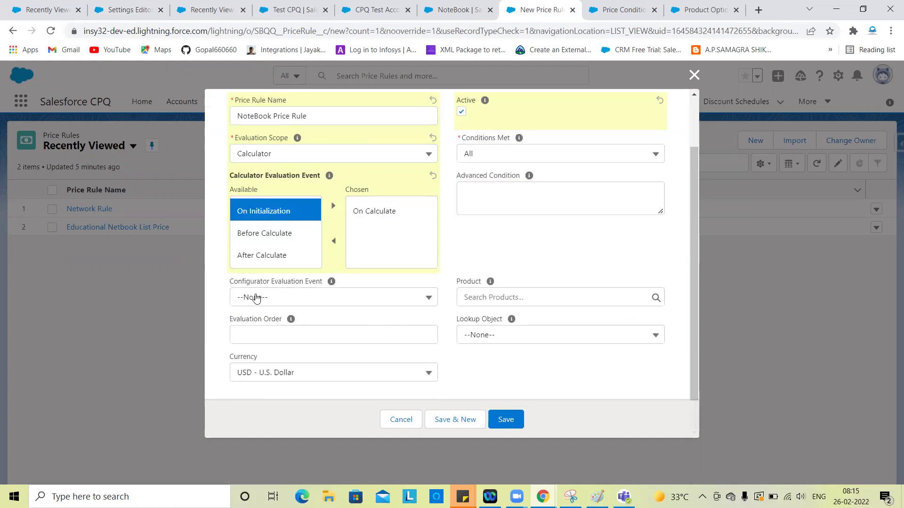
{"action": "left_click", "coordinate": [329, 303]}
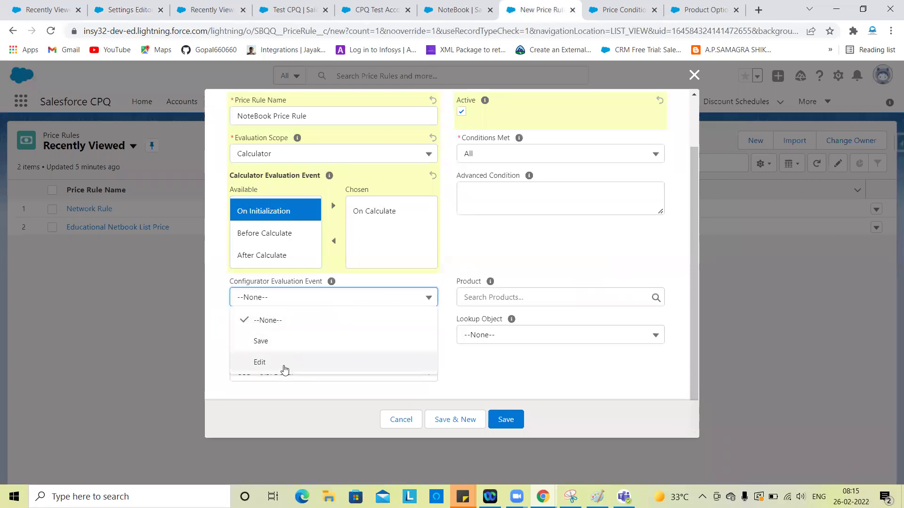
{"action": "left_click", "coordinate": [275, 339]}
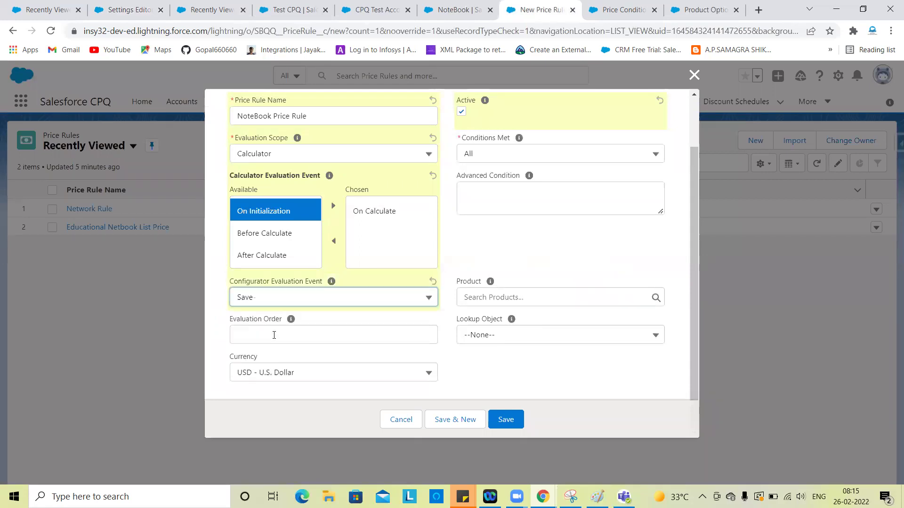
{"action": "left_click", "coordinate": [485, 376]}
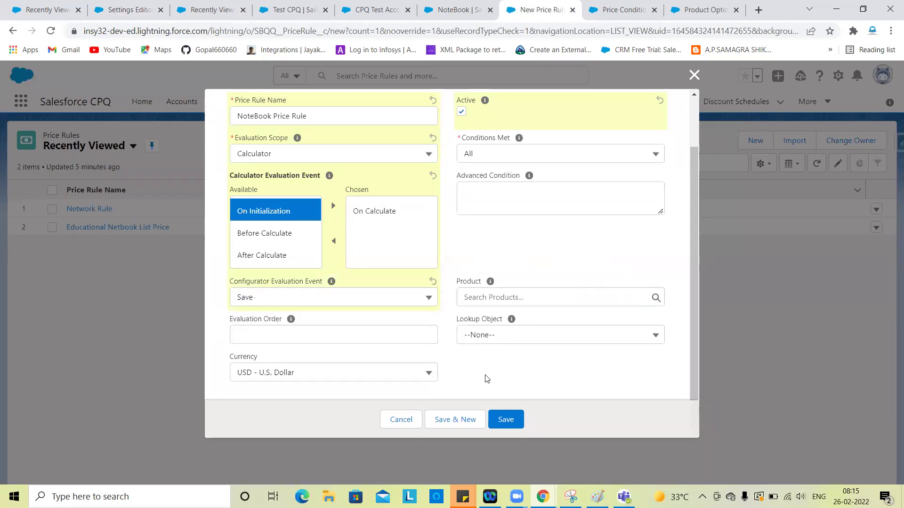
{"action": "left_click", "coordinate": [490, 298]}
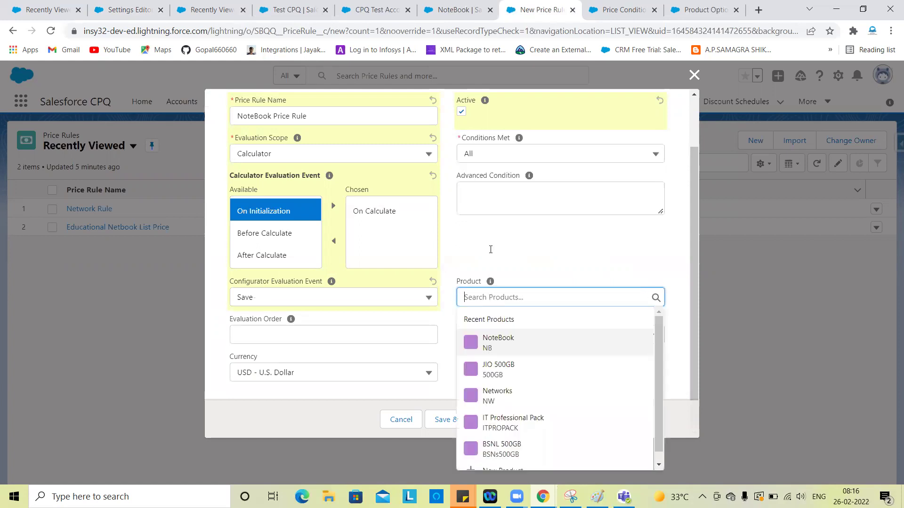
{"action": "left_click", "coordinate": [498, 337]}
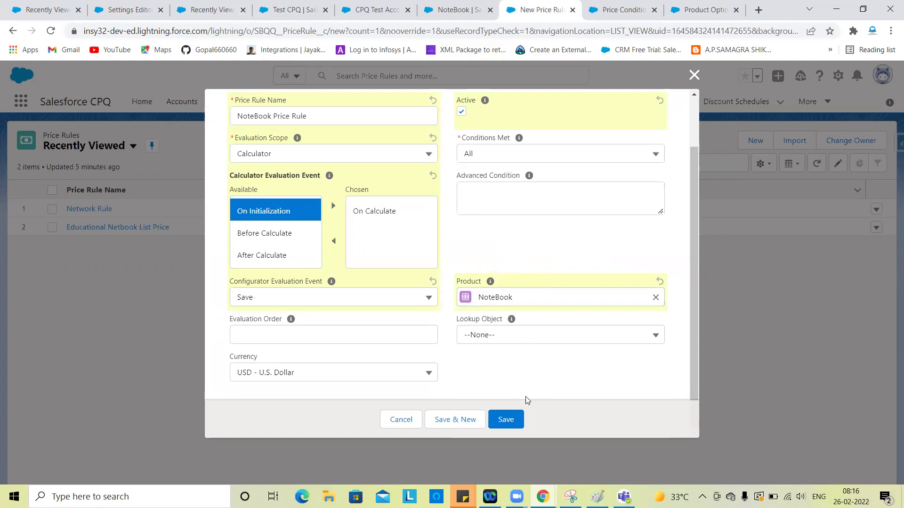
- Save the NoteBook Price Rule and start a new price condition for it
{"action": "left_click", "coordinate": [506, 419]}
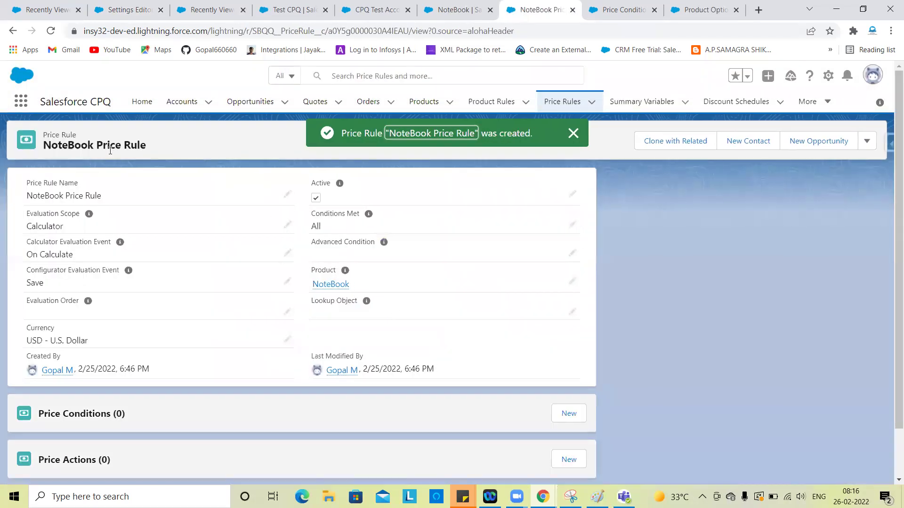
{"action": "scroll", "coordinate": [601, 317], "scroll_direction": "down", "scroll_amount": 1}
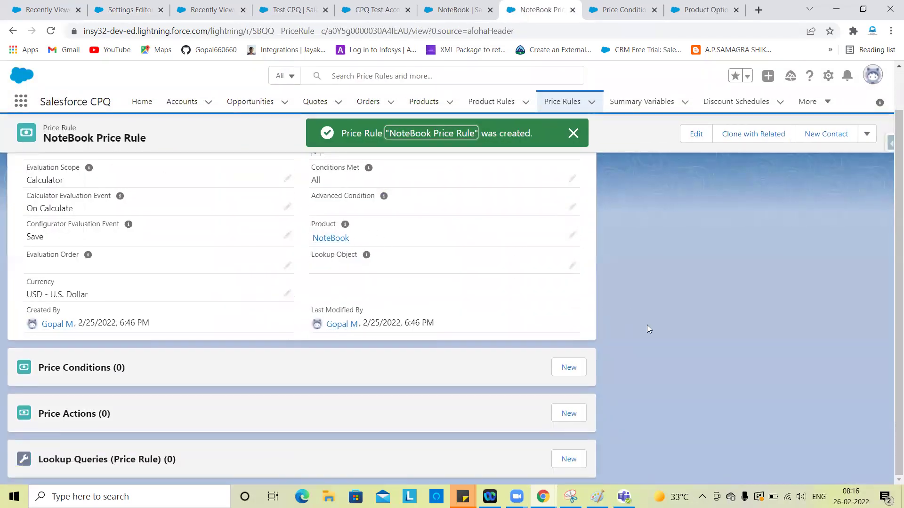
{"action": "left_click", "coordinate": [563, 372]}
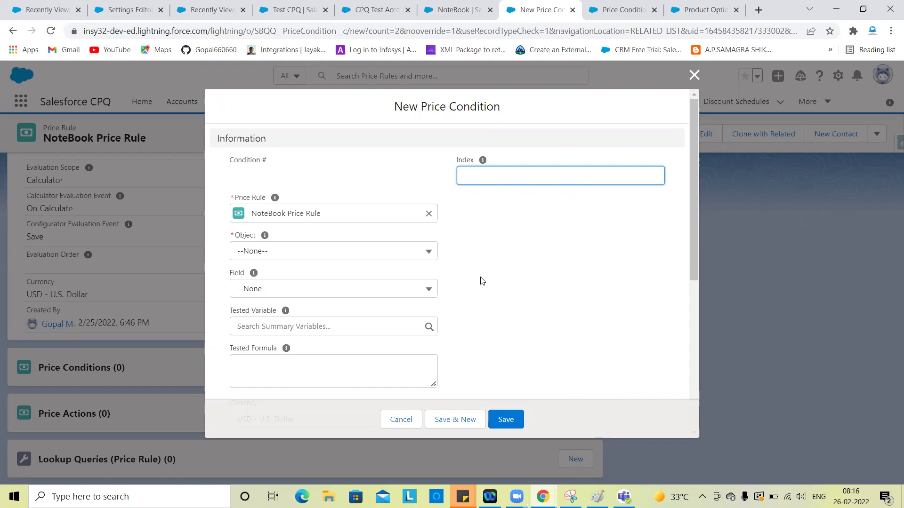
- Set the new price condition's Object to Product Option and its Field to Product Code
{"action": "left_click", "coordinate": [331, 257]}
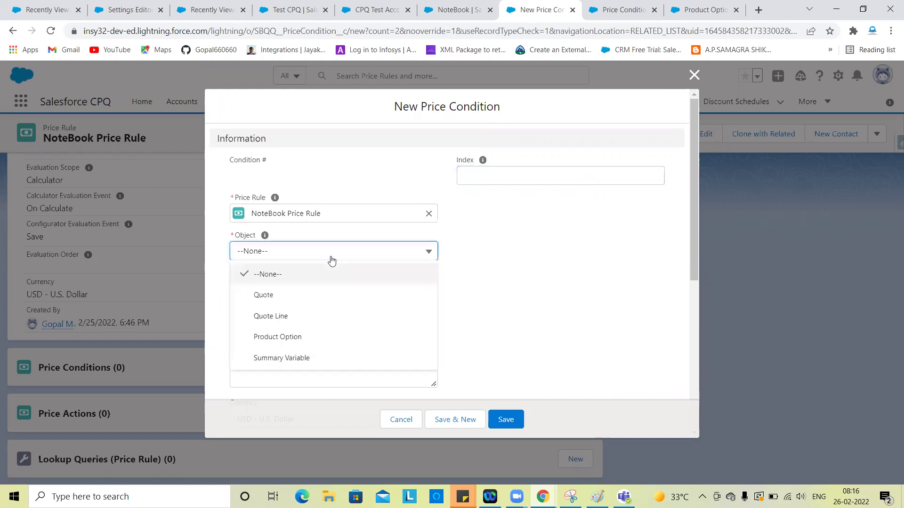
{"action": "left_click", "coordinate": [303, 338]}
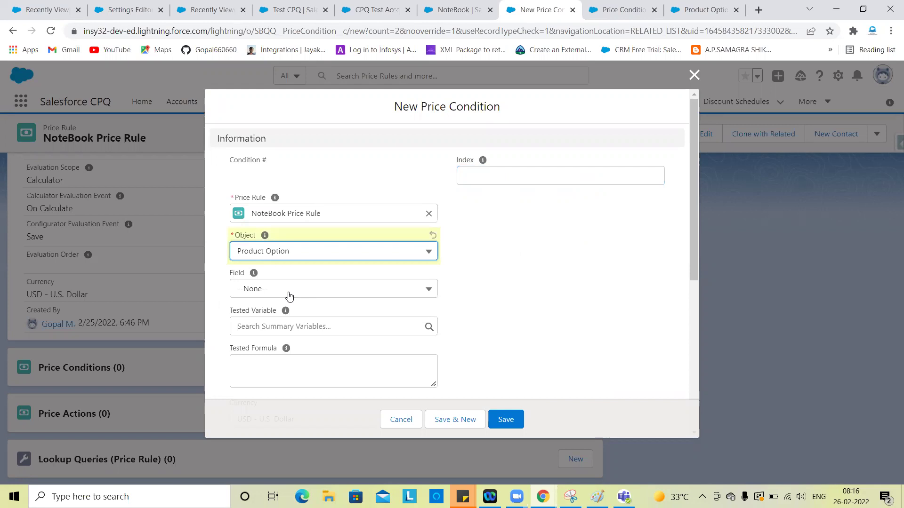
{"action": "left_click", "coordinate": [289, 296]}
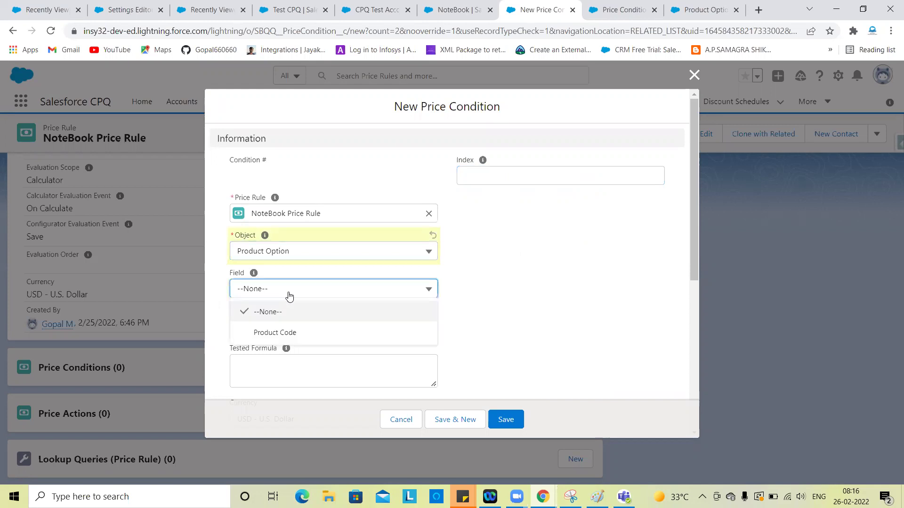
{"action": "left_click", "coordinate": [282, 331]}
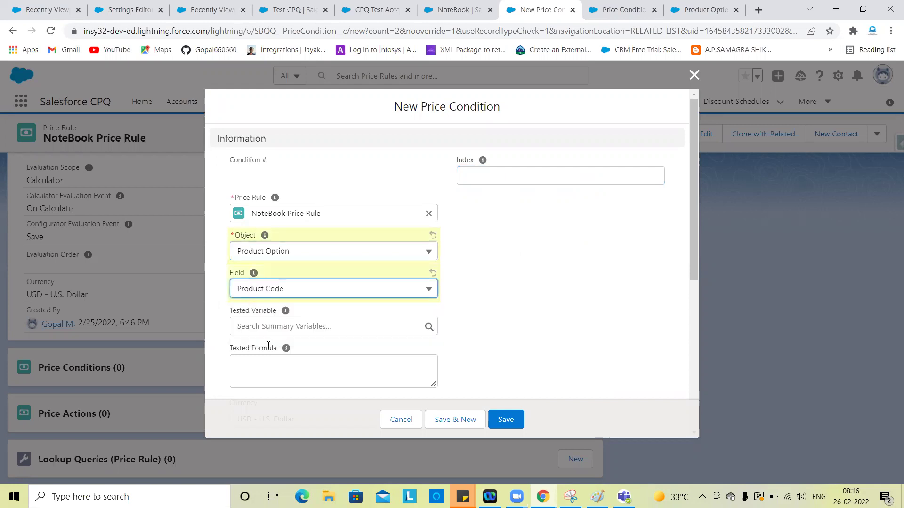
- Set the price condition's Operator to equals and its Filter Type to Value
{"action": "scroll", "coordinate": [349, 375], "scroll_direction": "down", "scroll_amount": 4}
{"action": "left_click", "coordinate": [295, 321]}
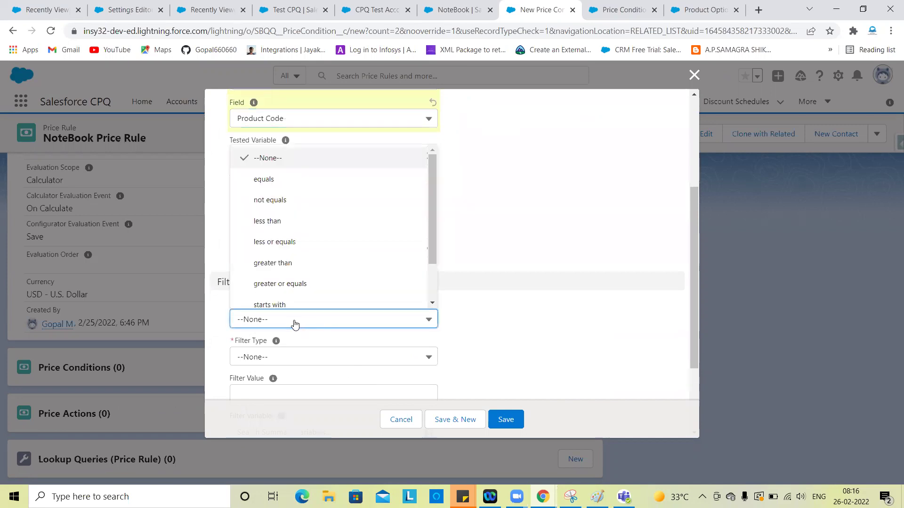
{"action": "left_click", "coordinate": [281, 182]}
{"action": "scroll", "coordinate": [521, 287], "scroll_direction": "down", "scroll_amount": 2}
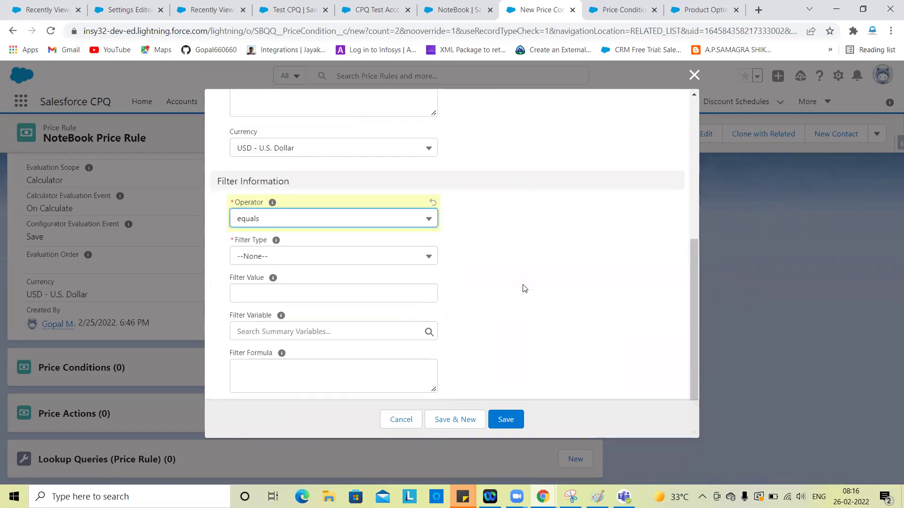
{"action": "left_click", "coordinate": [339, 256]}
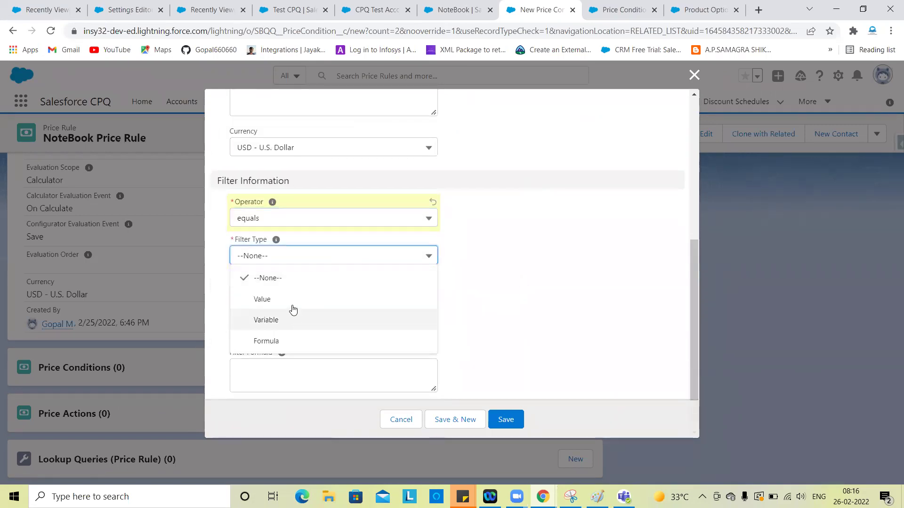
{"action": "left_click", "coordinate": [292, 302]}
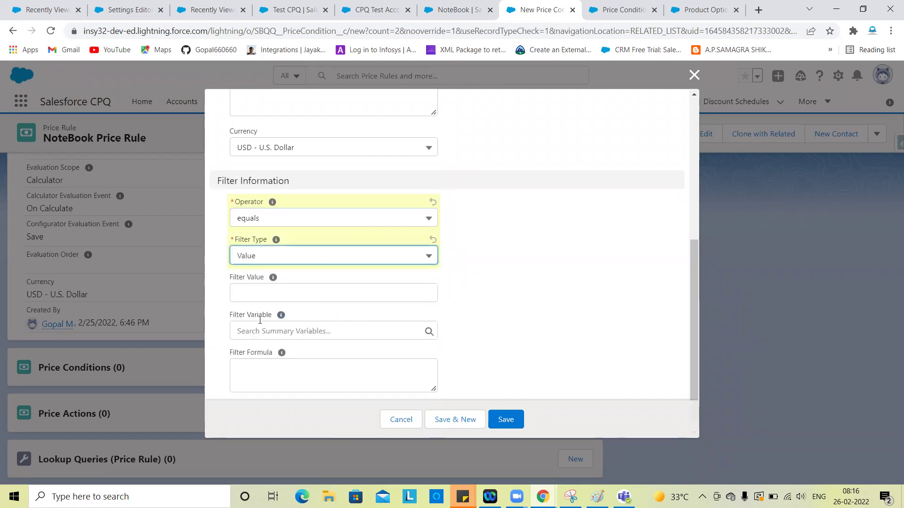
- Copy the product code NB from the NoteBook product record into the condition's Filter Value and save the price condition
{"action": "left_click", "coordinate": [249, 291]}
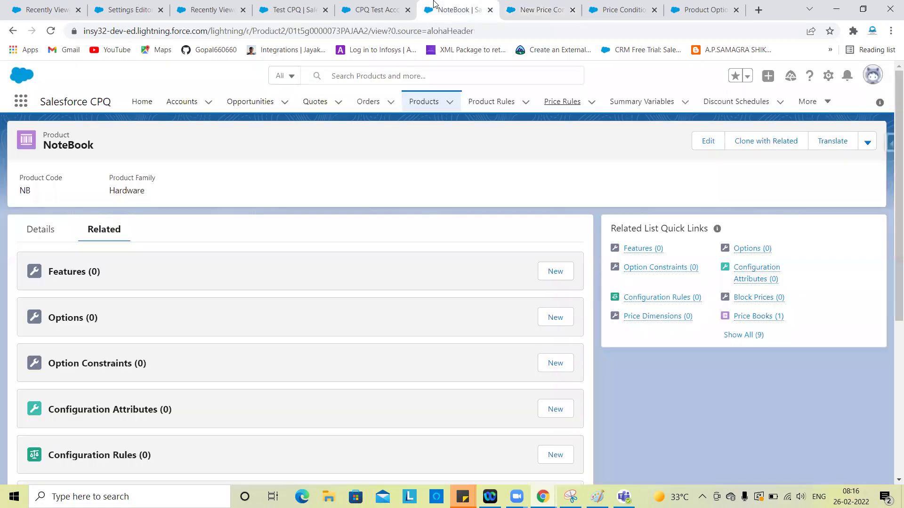
{"action": "left_click", "coordinate": [436, 7]}
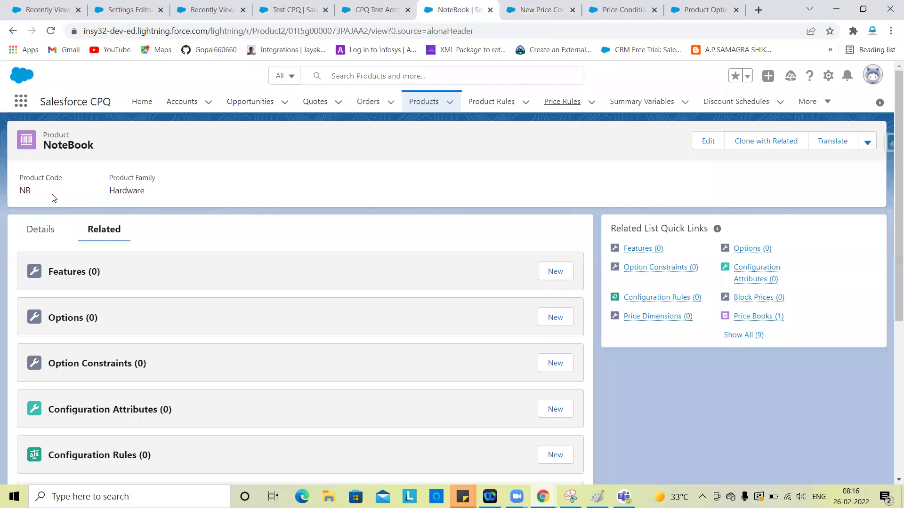
{"action": "double_click", "coordinate": [26, 191]}
{"action": "key", "text": "ctrl+c"}
{"action": "left_click", "coordinate": [508, 6]}
{"action": "key", "text": "ctrl+v"}
{"action": "left_click", "coordinate": [554, 296]}
{"action": "scroll", "coordinate": [554, 296], "scroll_direction": "up", "scroll_amount": 3}
{"action": "scroll", "coordinate": [553, 297], "scroll_direction": "down", "scroll_amount": 2}
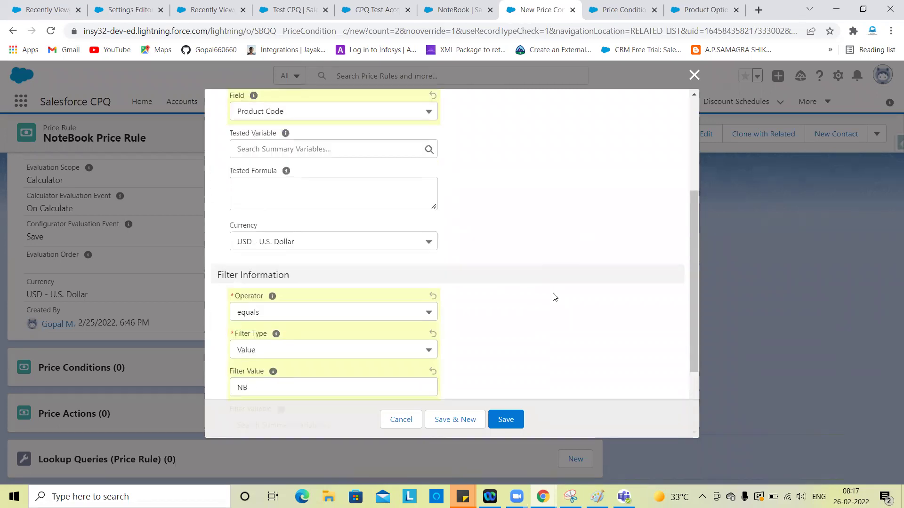
{"action": "left_click", "coordinate": [507, 419]}
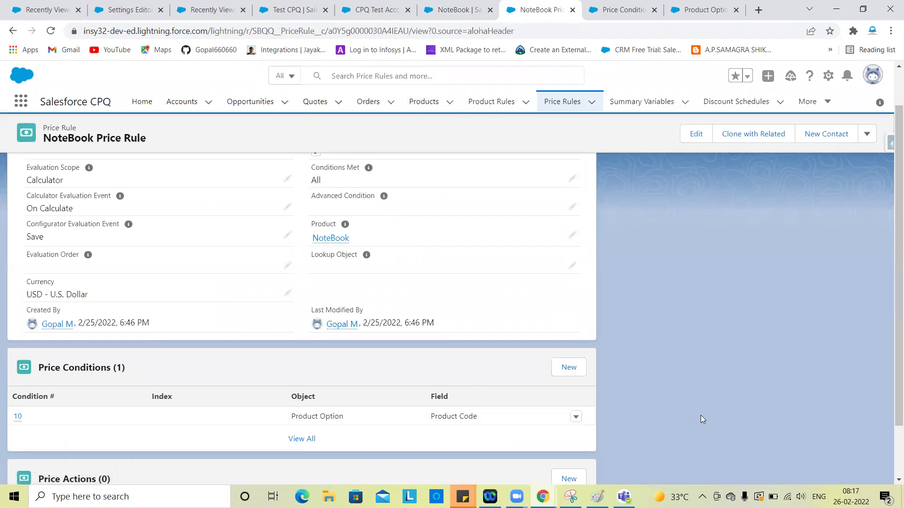
- Start a second price condition for the NoteBook Price Rule with Quote as its Object and open the Field choices
{"action": "scroll", "coordinate": [701, 419], "scroll_direction": "down", "scroll_amount": 2}
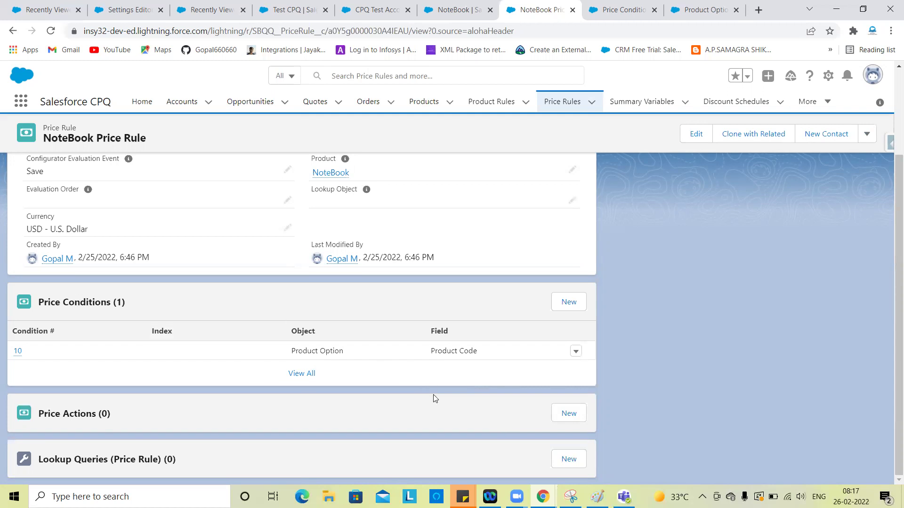
{"action": "left_click", "coordinate": [568, 303]}
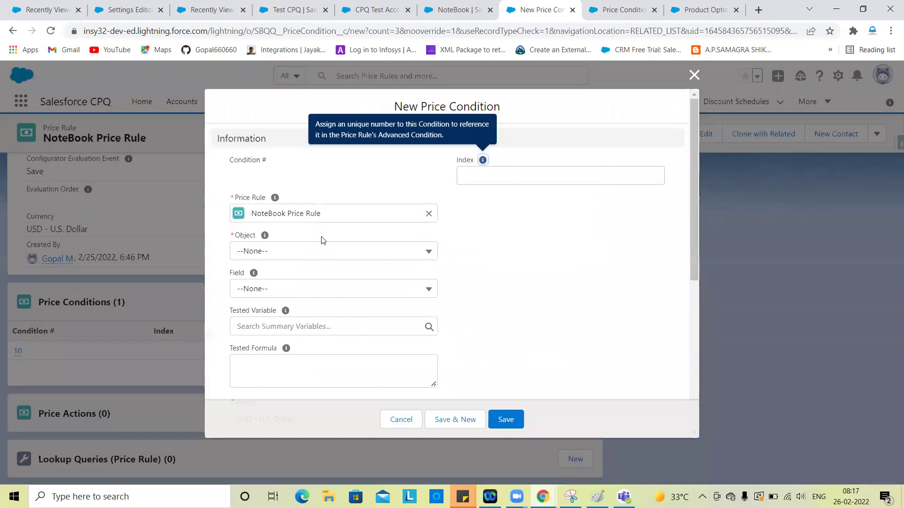
{"action": "left_click", "coordinate": [287, 255]}
{"action": "left_click", "coordinate": [275, 296]}
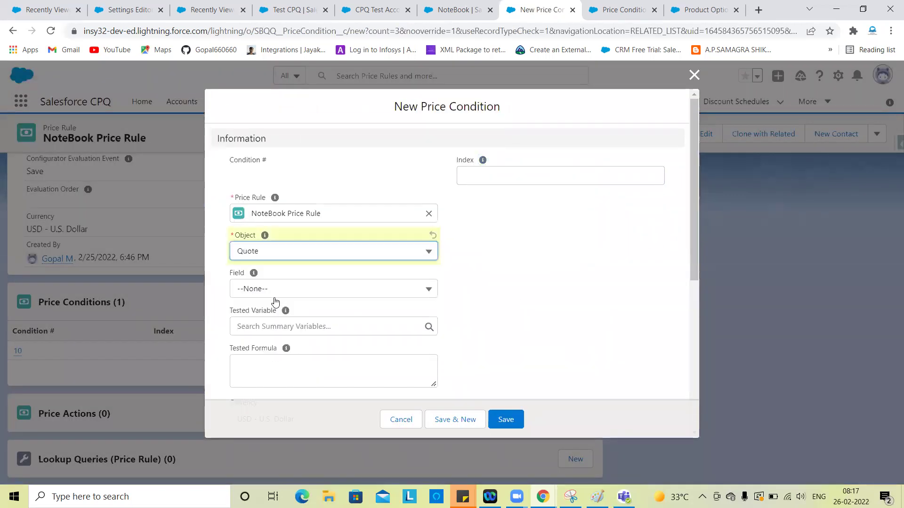
{"action": "left_click", "coordinate": [271, 290]}
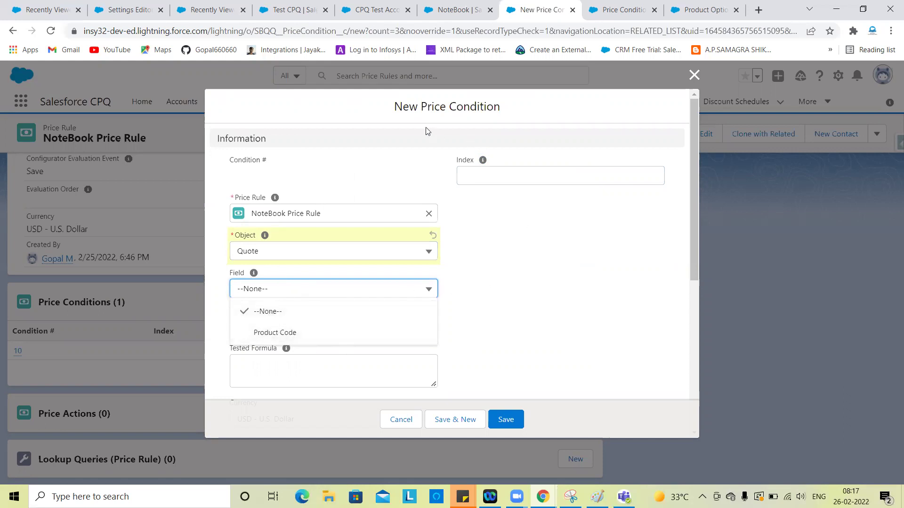
- Open the Price Condition object's Field definition in Setup and examine its picklist values
{"action": "left_click", "coordinate": [624, 5]}
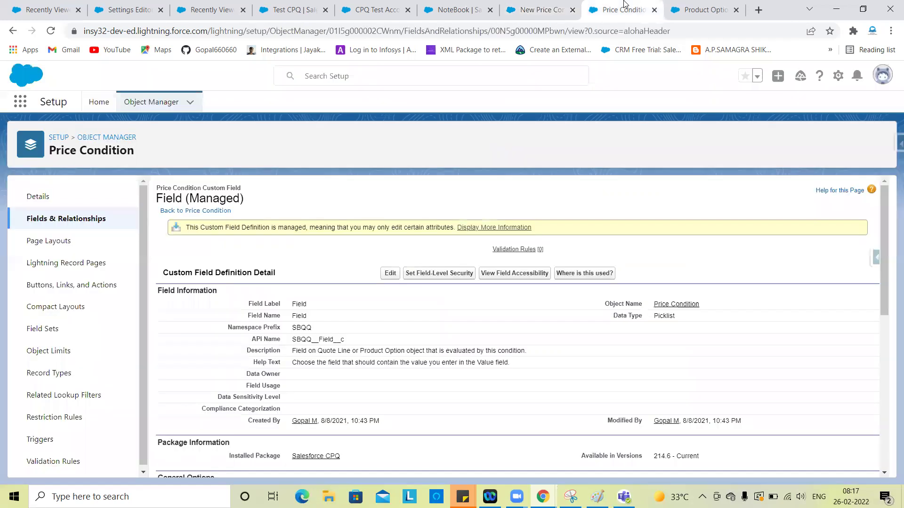
{"action": "left_click", "coordinate": [52, 221]}
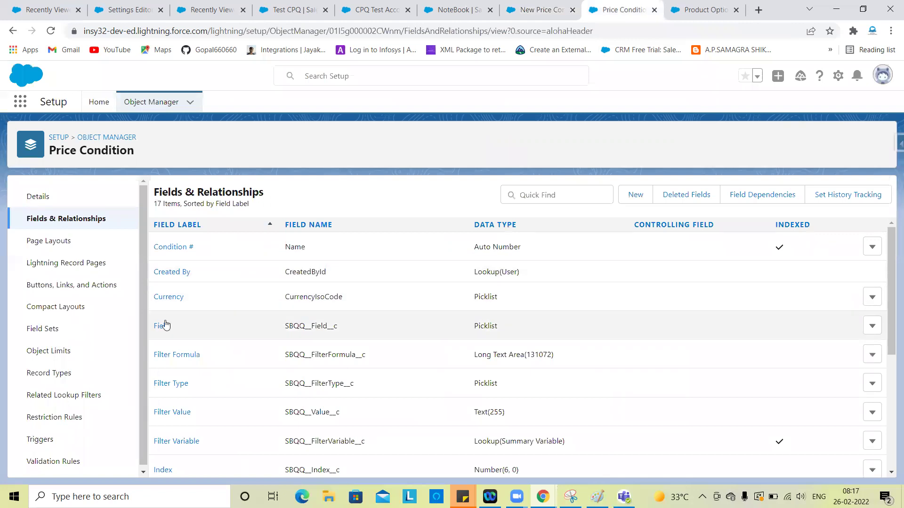
{"action": "left_click", "coordinate": [161, 327]}
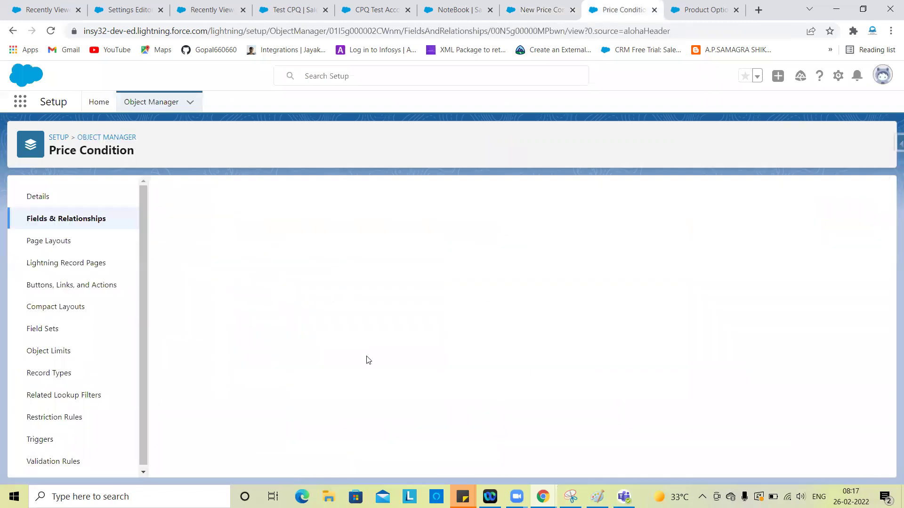
{"action": "scroll", "coordinate": [367, 360], "scroll_direction": "down", "scroll_amount": 10}
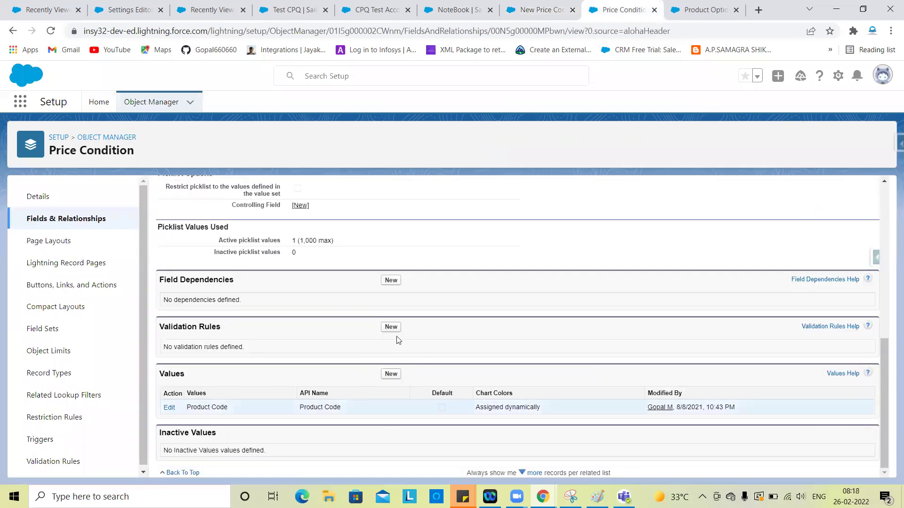
- Switch to the Settings Editor's browser tab, find the Account object in the Object Manager and open its Fields & Relationships
{"action": "left_click", "coordinate": [194, 4]}
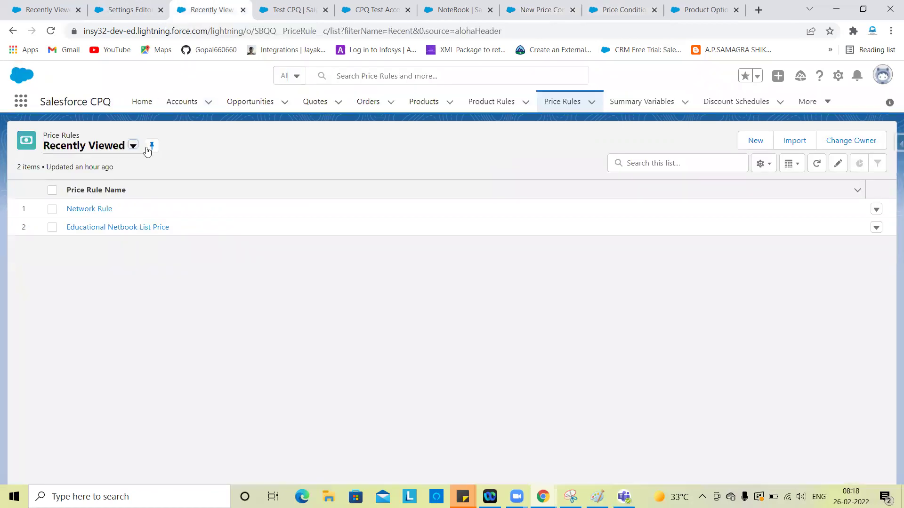
{"action": "left_click", "coordinate": [66, 7]}
{"action": "left_click", "coordinate": [107, 6]}
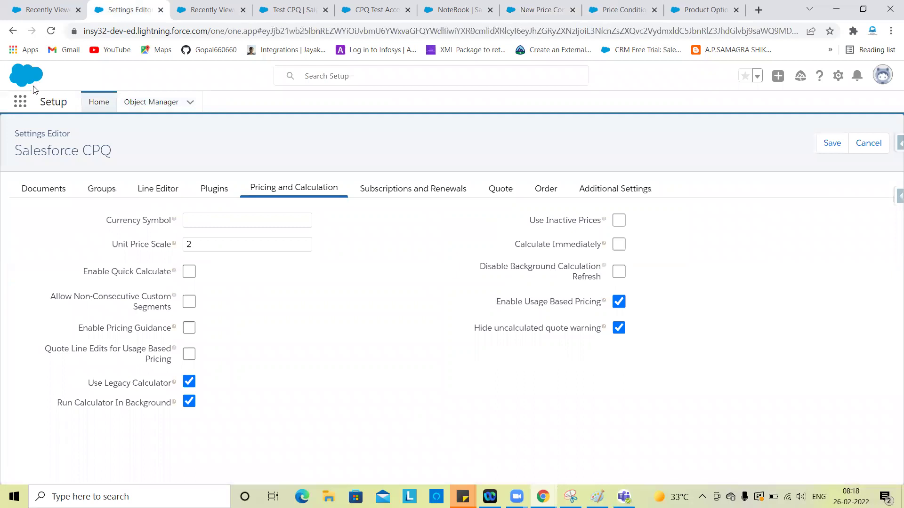
{"action": "left_click", "coordinate": [139, 104]}
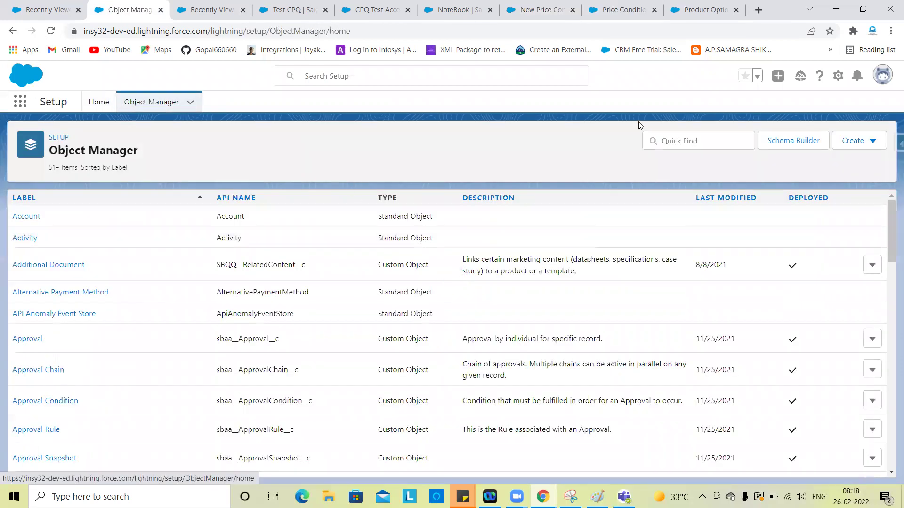
{"action": "left_click", "coordinate": [675, 147]}
{"action": "type", "text": "account"}
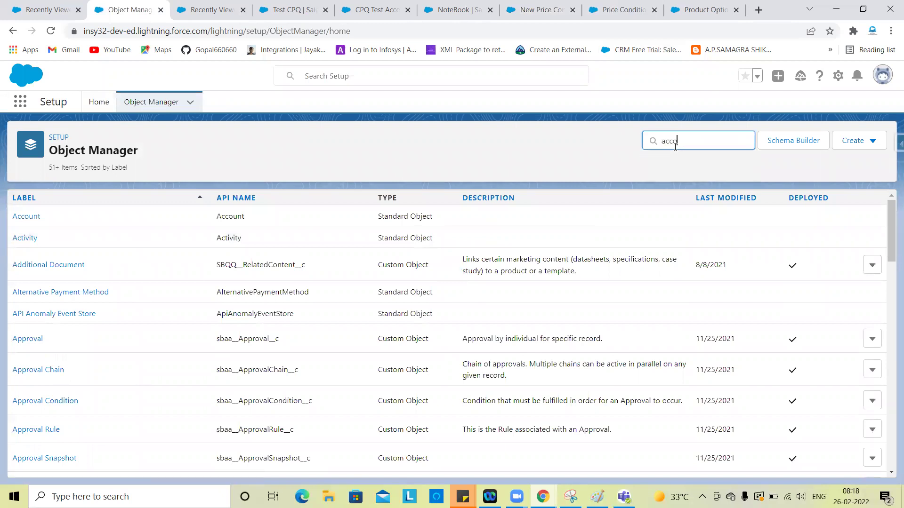
{"action": "left_click", "coordinate": [31, 218]}
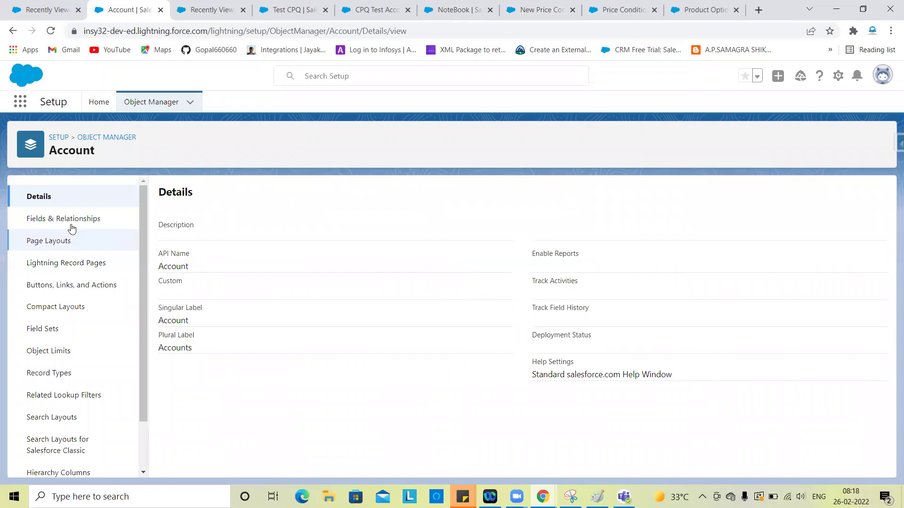
{"action": "left_click", "coordinate": [69, 224]}
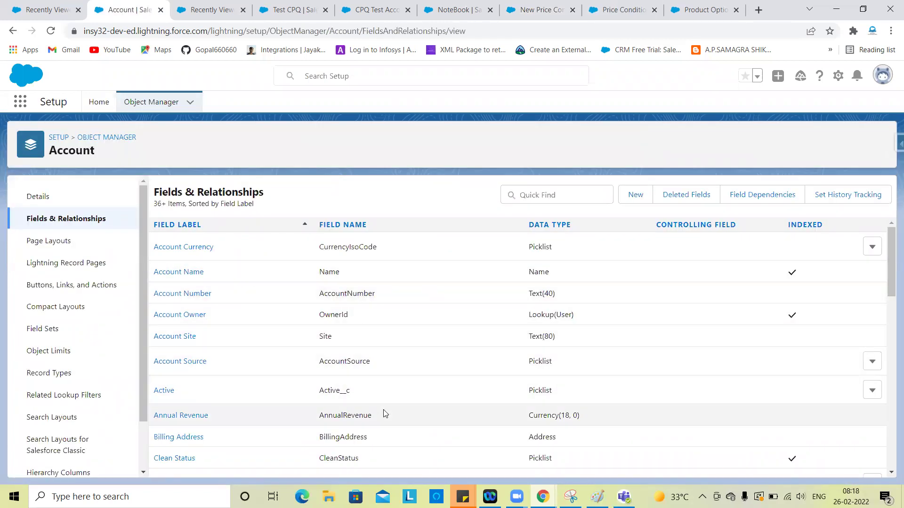
- Find the Account's Industry field by searching for in, then examine its picklist values and field label
{"action": "scroll", "coordinate": [544, 228], "scroll_direction": "down", "scroll_amount": 3}
{"action": "left_click", "coordinate": [545, 195]}
{"action": "type", "text": "in"}
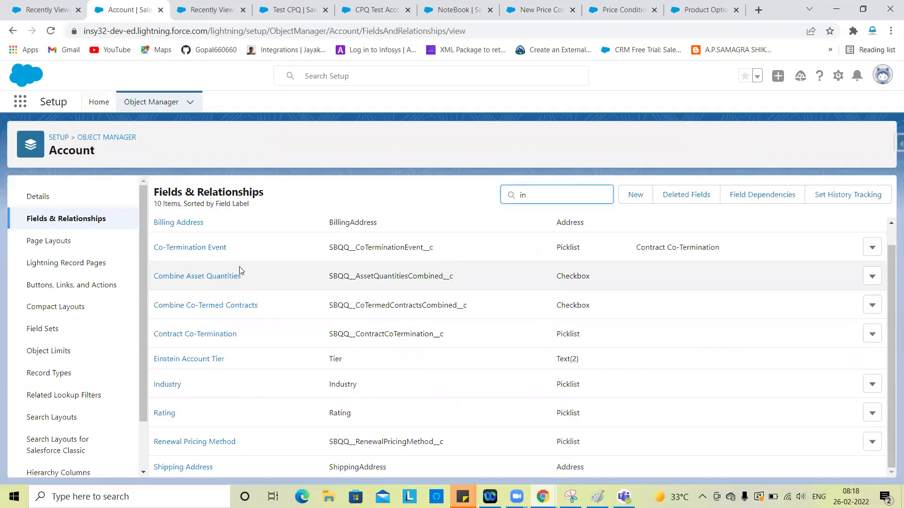
{"action": "left_click", "coordinate": [167, 385]}
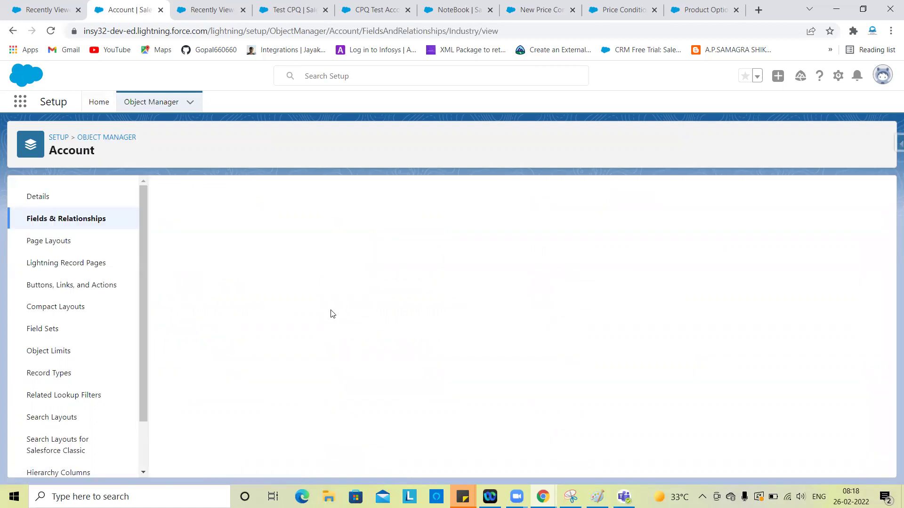
{"action": "scroll", "coordinate": [415, 357], "scroll_direction": "down", "scroll_amount": 8}
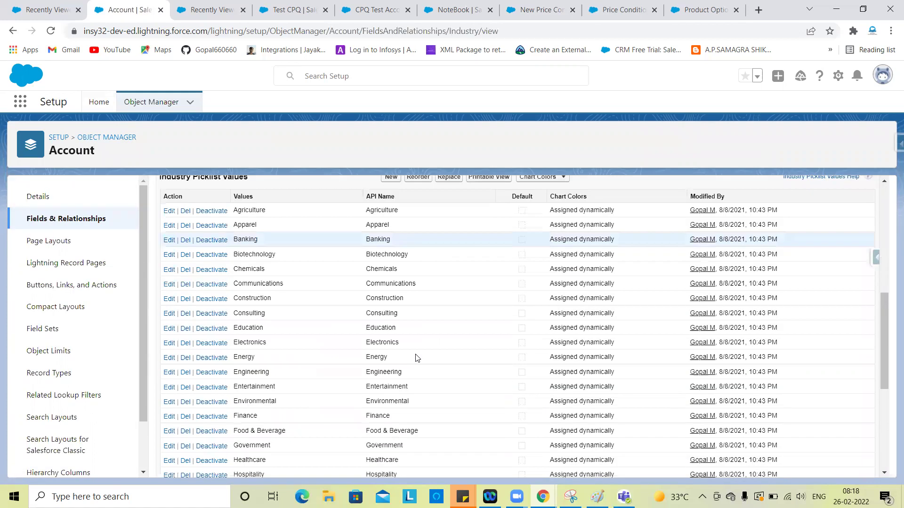
{"action": "scroll", "coordinate": [494, 339], "scroll_direction": "up", "scroll_amount": 8}
{"action": "double_click", "coordinate": [304, 263]}
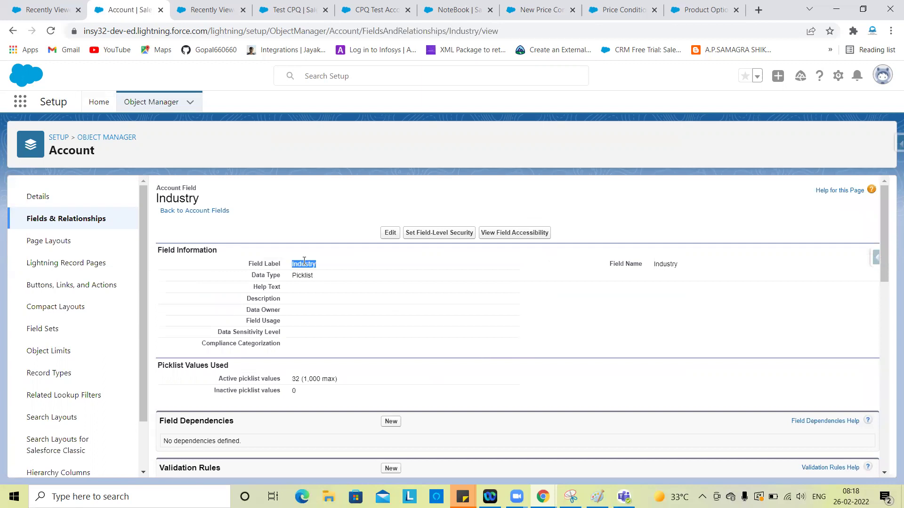
{"action": "left_click", "coordinate": [479, 299]}
- Return to the Price Condition object's Field definition and start adding a new picklist value, entering Industry
{"action": "left_click", "coordinate": [548, 5]}
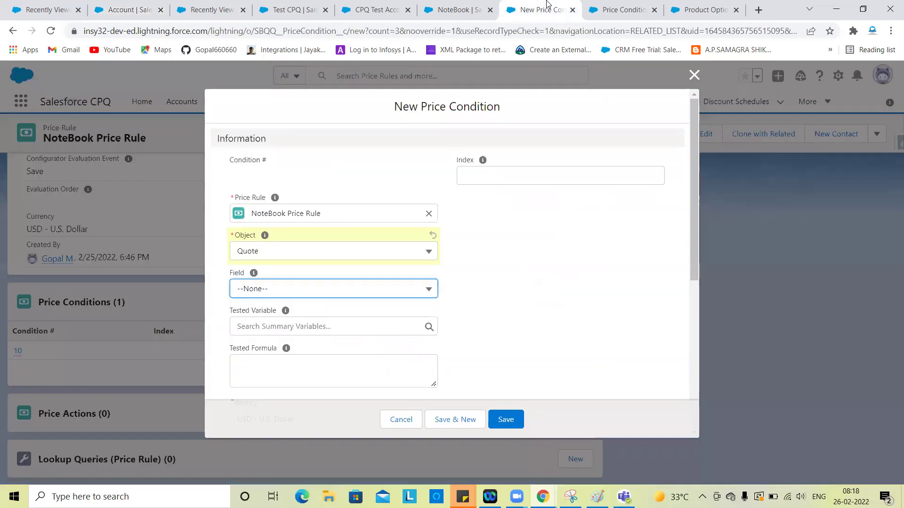
{"action": "left_click", "coordinate": [621, 9]}
{"action": "scroll", "coordinate": [258, 241], "scroll_direction": "up", "scroll_amount": 6}
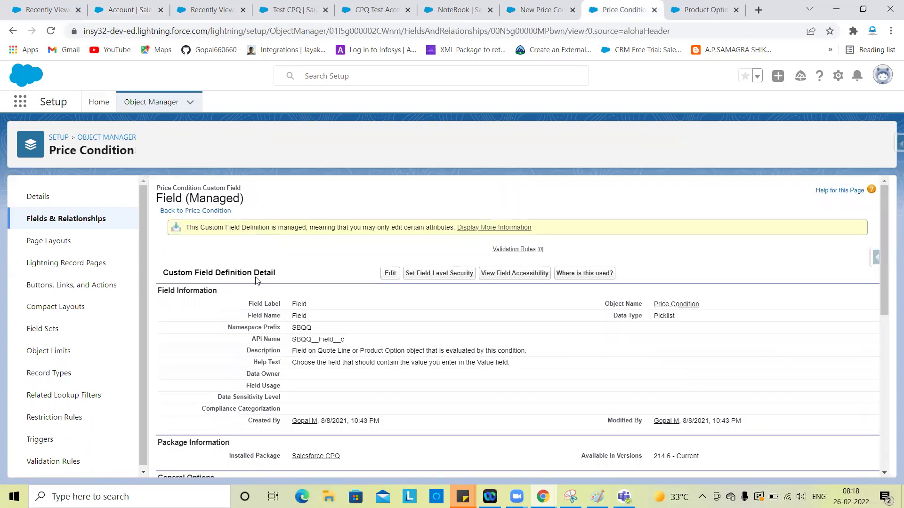
{"action": "scroll", "coordinate": [278, 322], "scroll_direction": "down", "scroll_amount": 8}
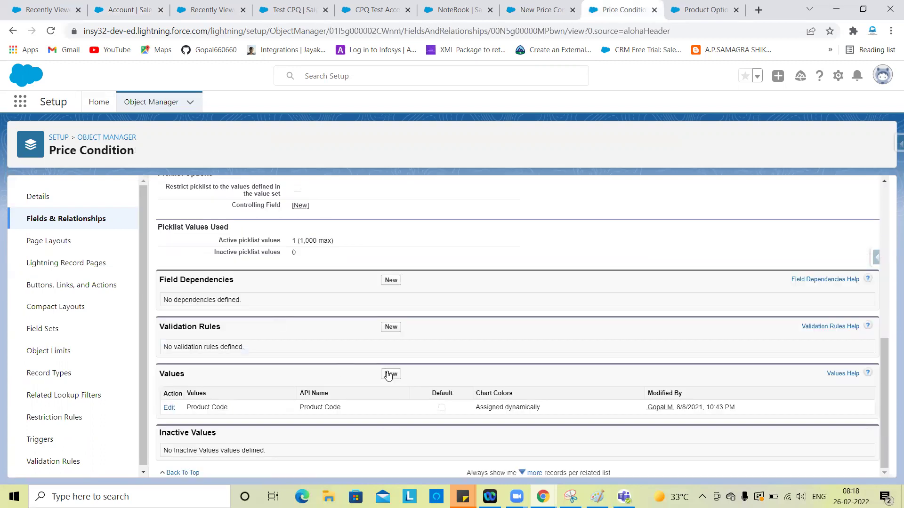
{"action": "left_click", "coordinate": [390, 374]}
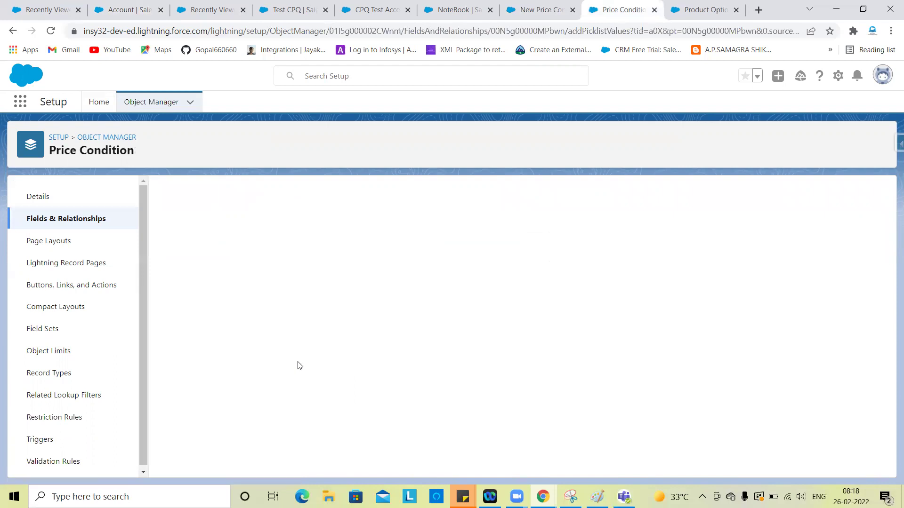
{"action": "type", "text": "Industry"}
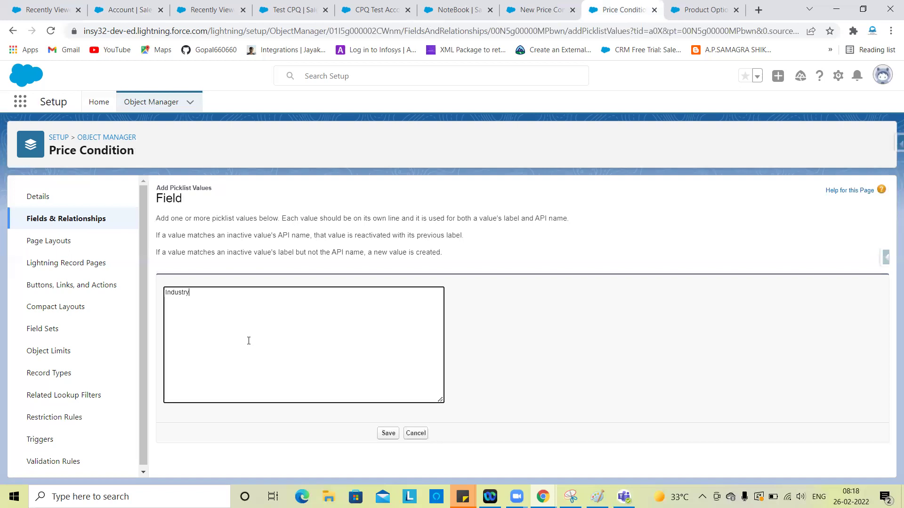
- Recheck the Account object's Industry field label and picklist values, and return to the Add Picklist Values form
{"action": "left_click", "coordinate": [289, 10]}
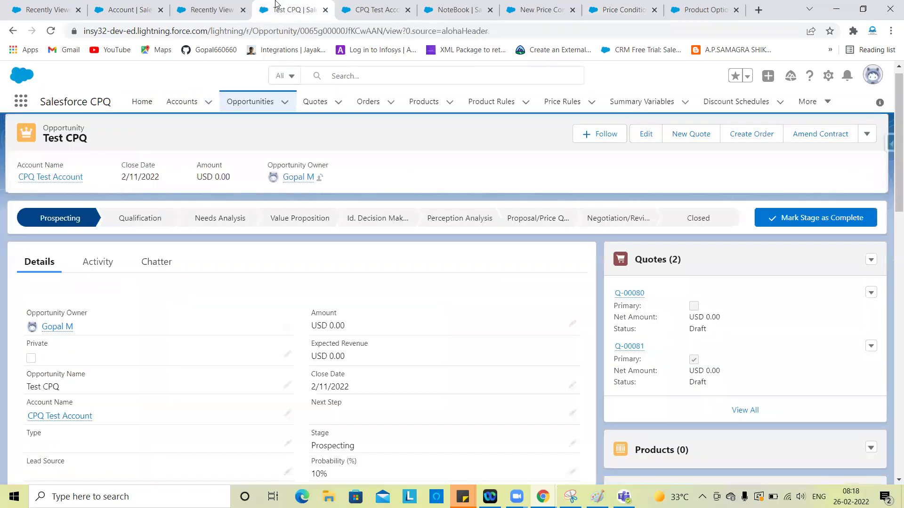
{"action": "left_click", "coordinate": [226, 3]}
{"action": "left_click", "coordinate": [141, 7]}
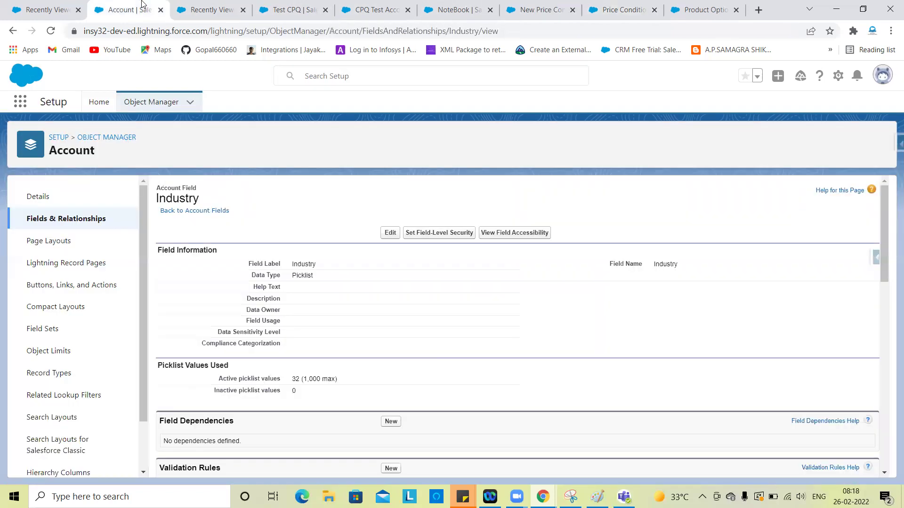
{"action": "scroll", "coordinate": [308, 330], "scroll_direction": "down", "scroll_amount": 10}
{"action": "scroll", "coordinate": [309, 330], "scroll_direction": "up", "scroll_amount": 3}
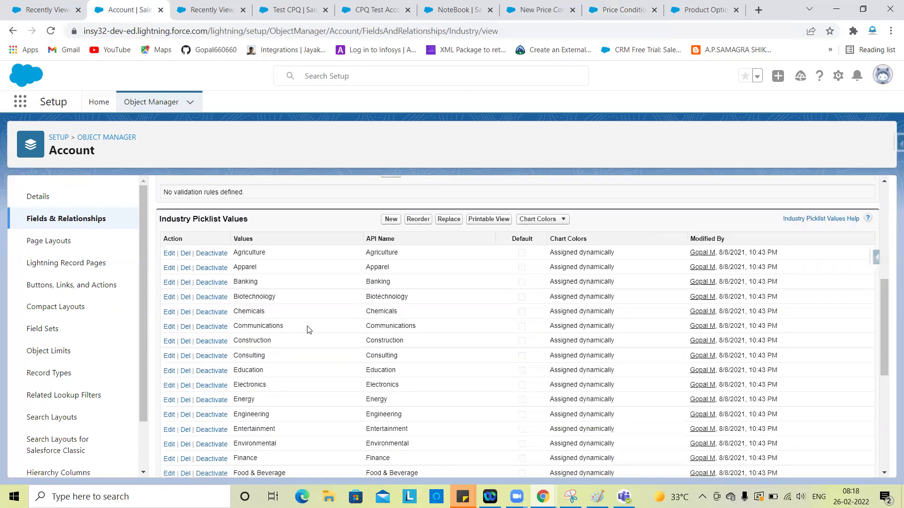
{"action": "scroll", "coordinate": [309, 330], "scroll_direction": "up", "scroll_amount": 7}
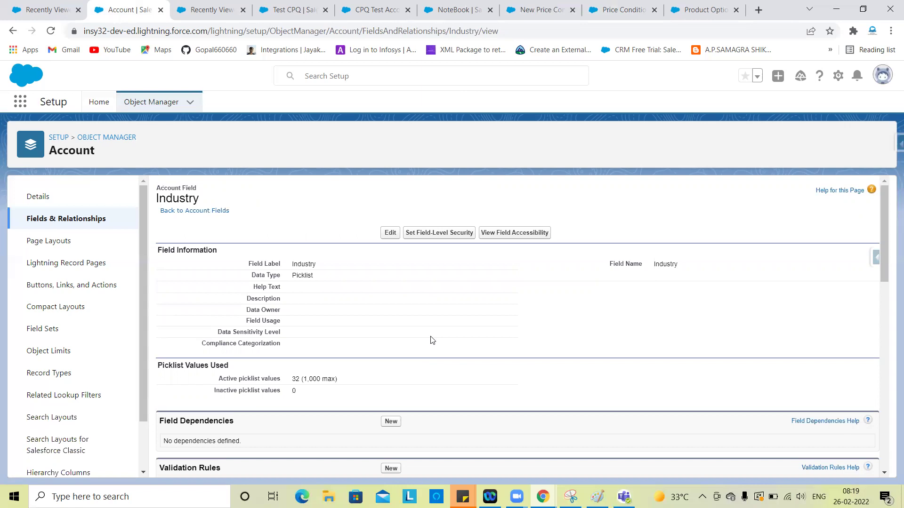
{"action": "double_click", "coordinate": [303, 264]}
{"action": "left_click", "coordinate": [643, 4]}
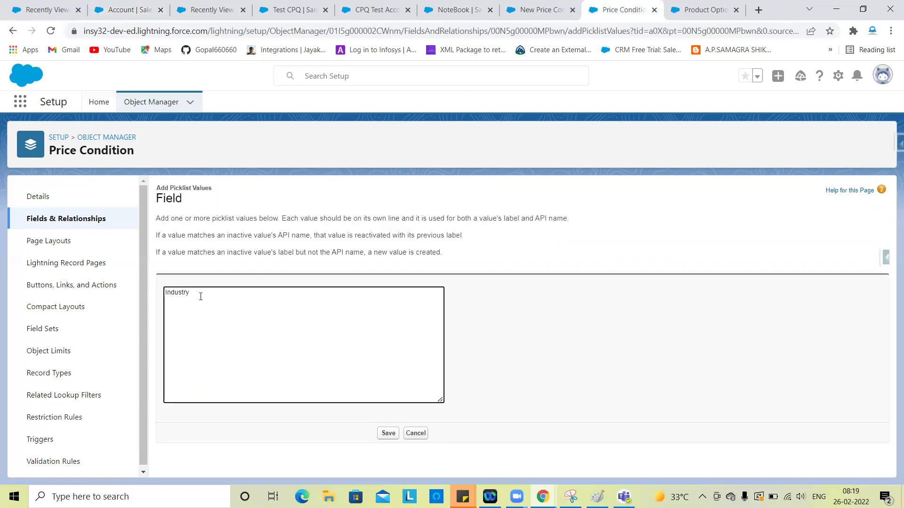
- Open the Account object's Fields & Relationships and examine the complete list of field labels and names
{"action": "left_click", "coordinate": [202, 7]}
{"action": "left_click", "coordinate": [125, 6]}
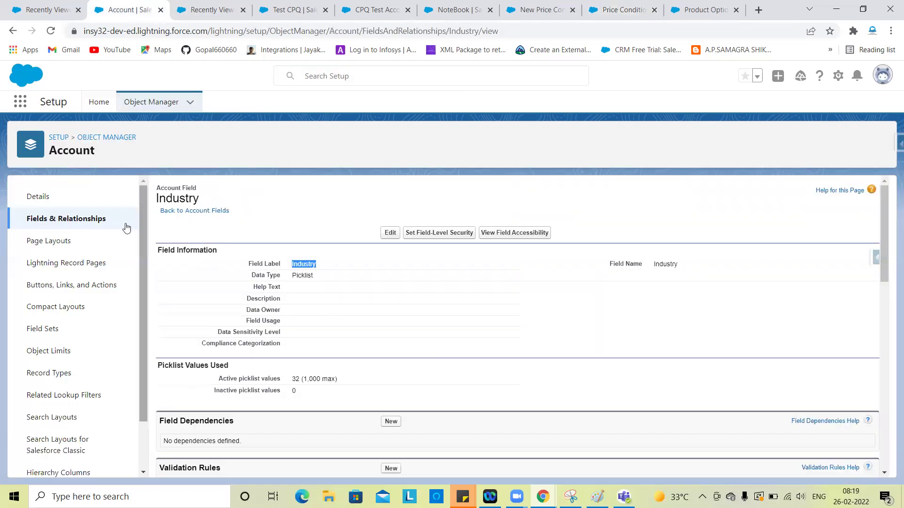
{"action": "left_click", "coordinate": [89, 218]}
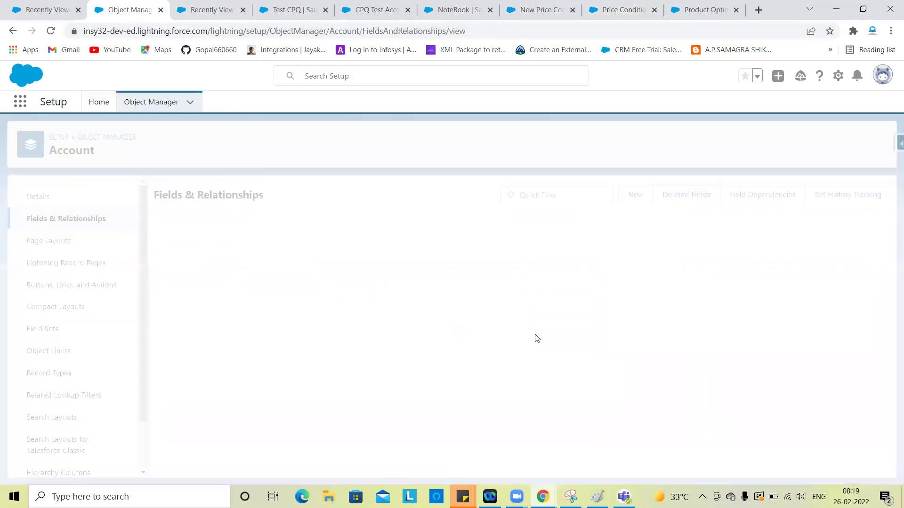
{"action": "left_click", "coordinate": [529, 196]}
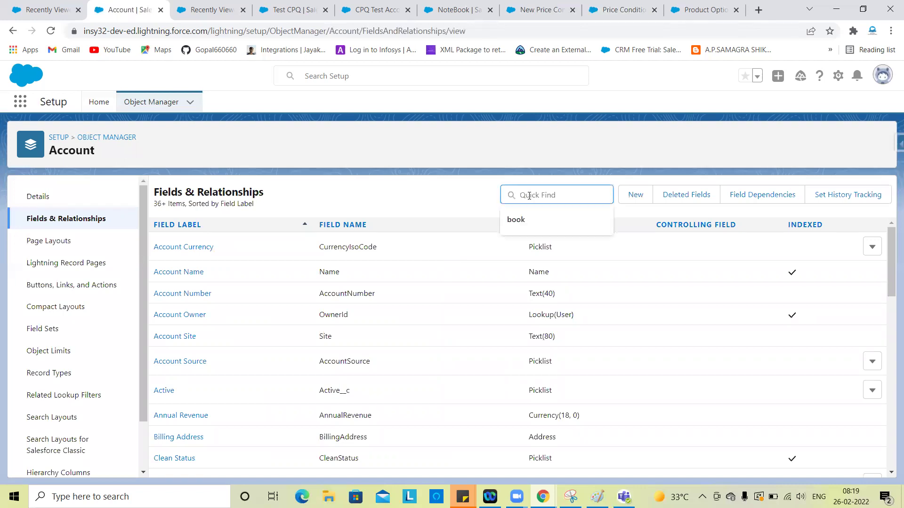
{"action": "scroll", "coordinate": [436, 390], "scroll_direction": "down", "scroll_amount": 3}
{"action": "scroll", "coordinate": [436, 389], "scroll_direction": "down", "scroll_amount": 7}
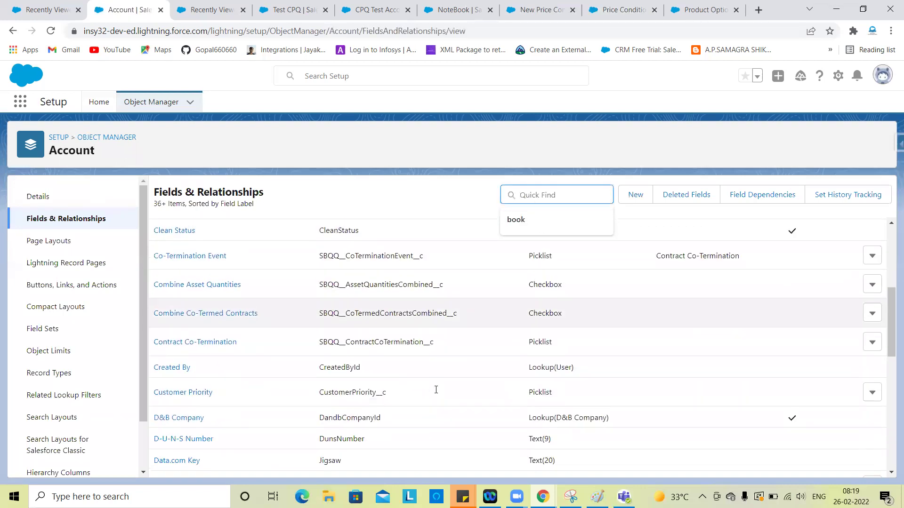
{"action": "scroll", "coordinate": [435, 393], "scroll_direction": "down", "scroll_amount": 2}
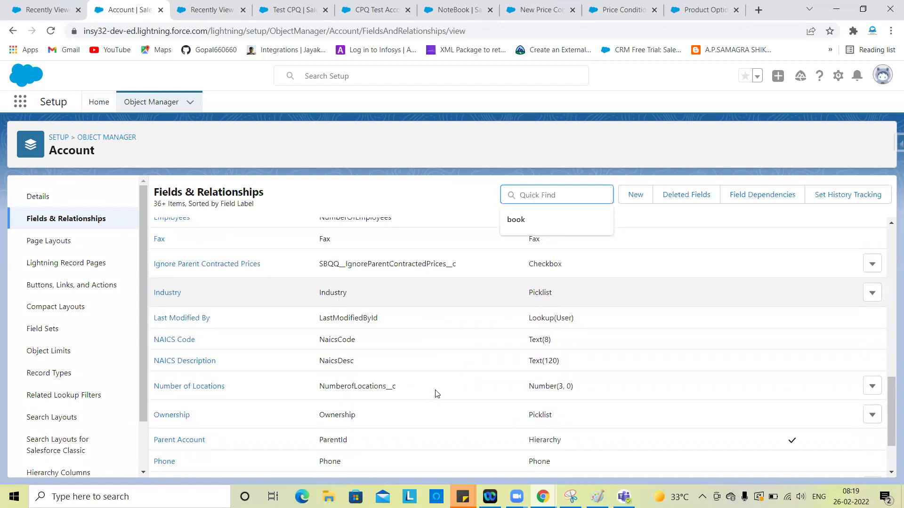
{"action": "scroll", "coordinate": [436, 393], "scroll_direction": "down", "scroll_amount": 4}
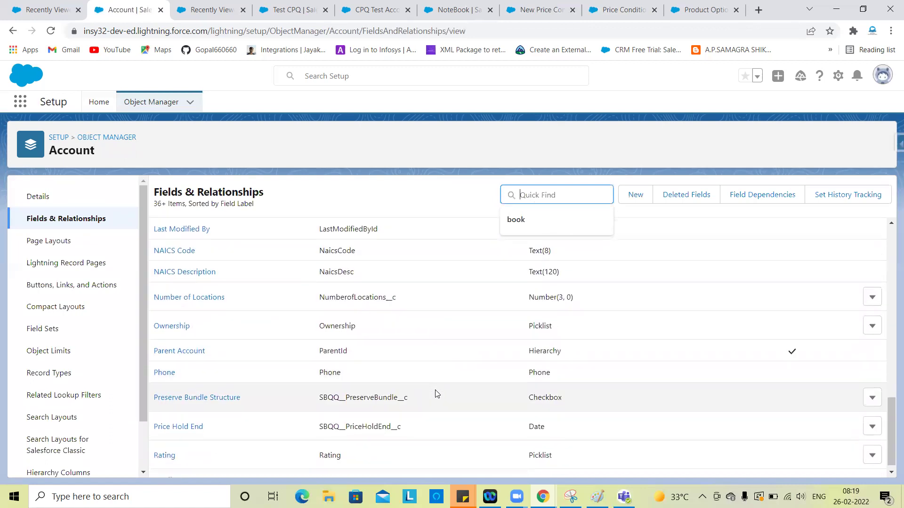
{"action": "scroll", "coordinate": [442, 378], "scroll_direction": "down", "scroll_amount": 5}
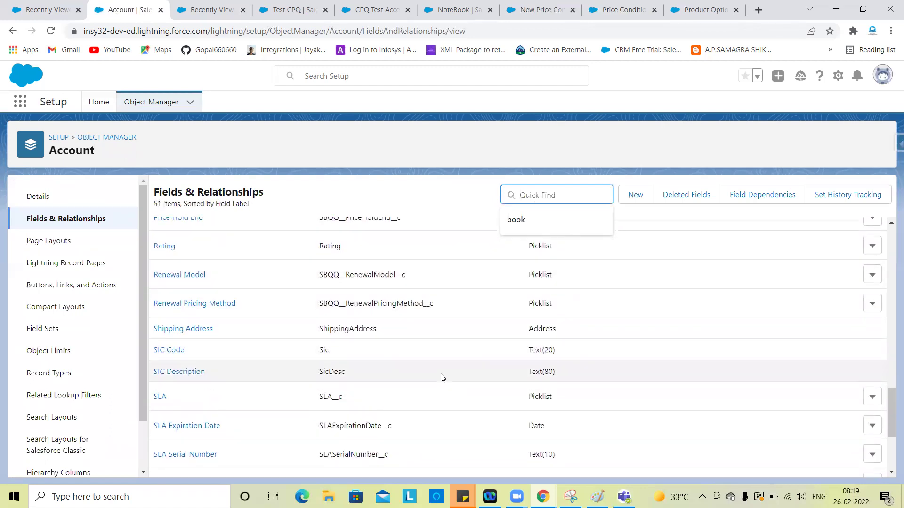
{"action": "scroll", "coordinate": [441, 377], "scroll_direction": "down", "scroll_amount": 1}
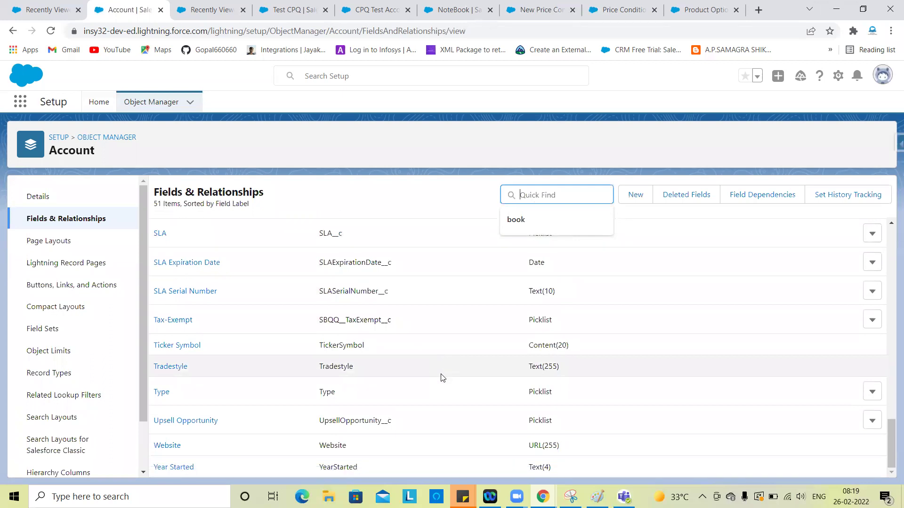
{"action": "scroll", "coordinate": [504, 389], "scroll_direction": "up", "scroll_amount": 15}
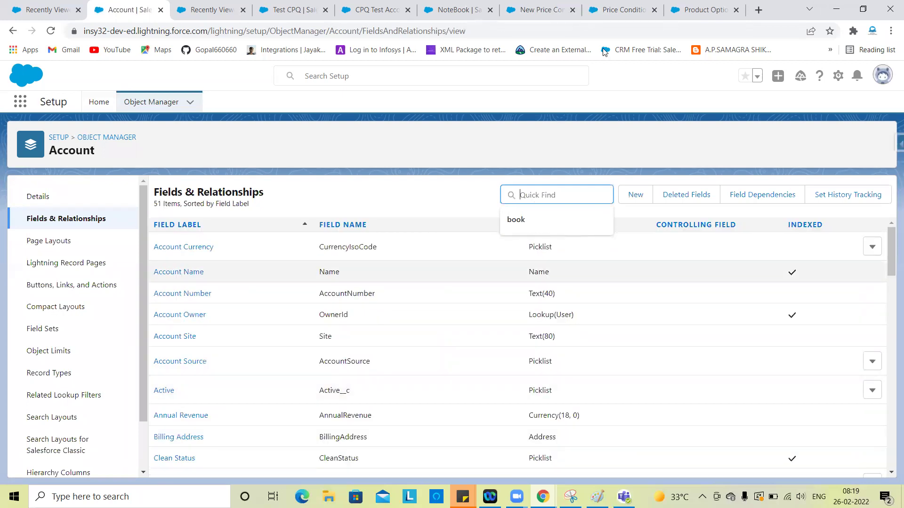
- Change the new picklist value for the Price Condition's Field to AccountIndustry__c
{"action": "left_click", "coordinate": [640, 3]}
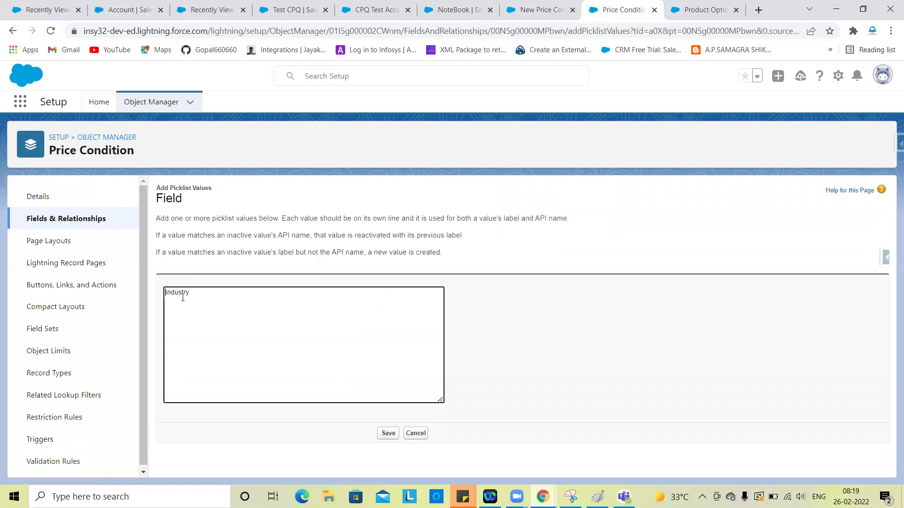
{"action": "type", "text": "try__c"}
{"action": "left_click", "coordinate": [494, 348]}
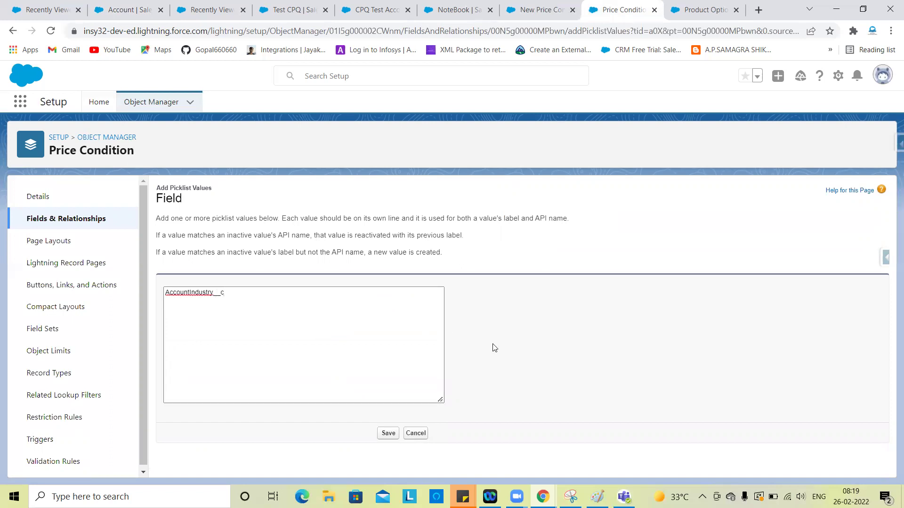
- Open the CPQ Test Account from the Test CPQ opportunity and examine its Industry field
{"action": "left_click", "coordinate": [220, 6]}
{"action": "left_click", "coordinate": [114, 5]}
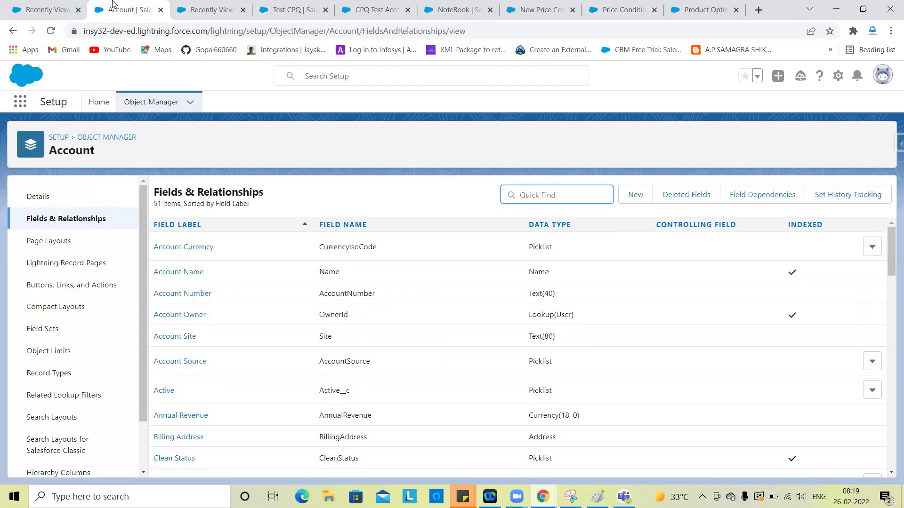
{"action": "left_click", "coordinate": [221, 6]}
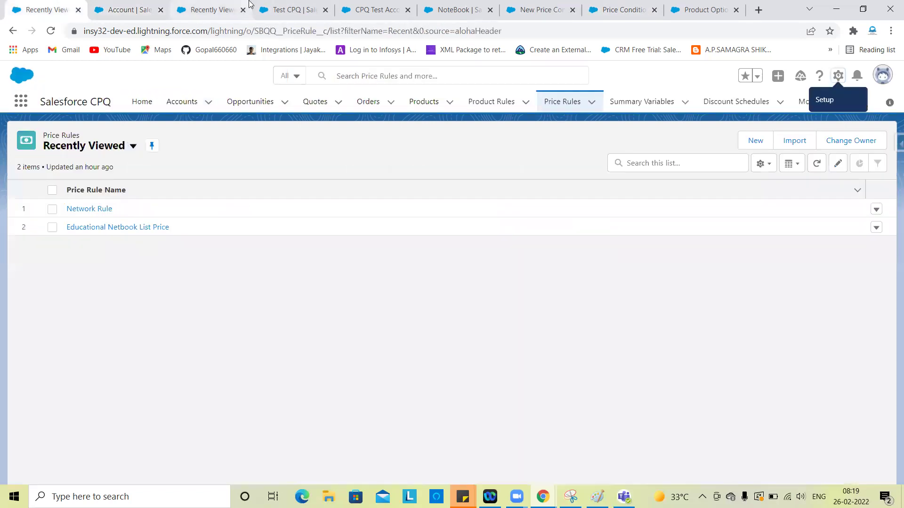
{"action": "left_click", "coordinate": [293, 6]}
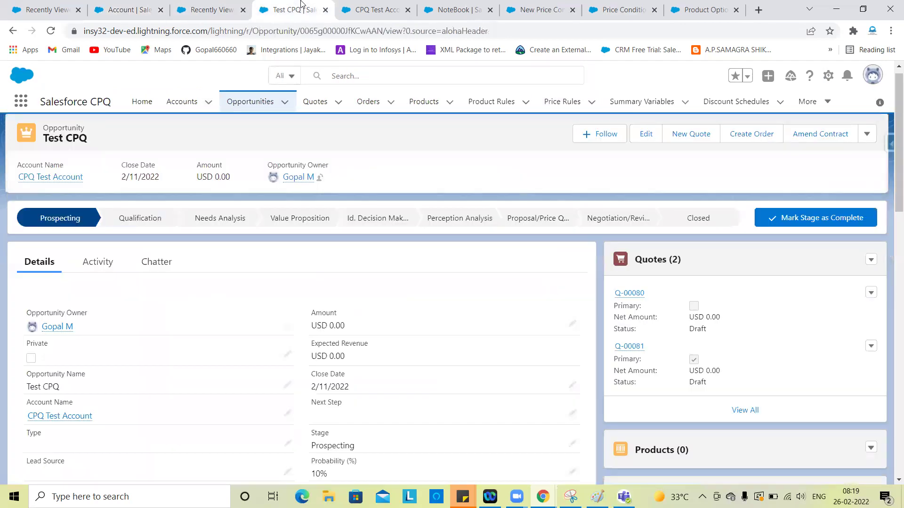
{"action": "left_click", "coordinate": [64, 177]}
{"action": "scroll", "coordinate": [169, 379], "scroll_direction": "down", "scroll_amount": 1}
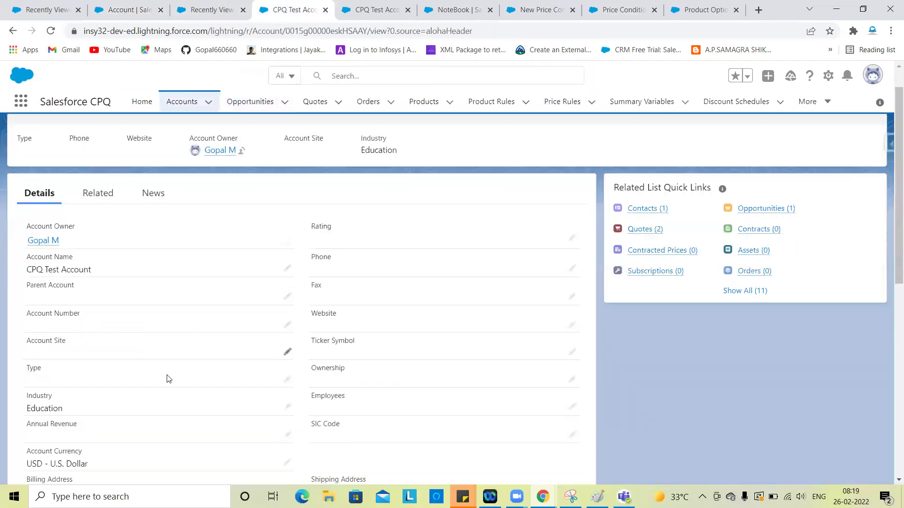
{"action": "scroll", "coordinate": [168, 379], "scroll_direction": "down", "scroll_amount": 2}
{"action": "double_click", "coordinate": [42, 297]}
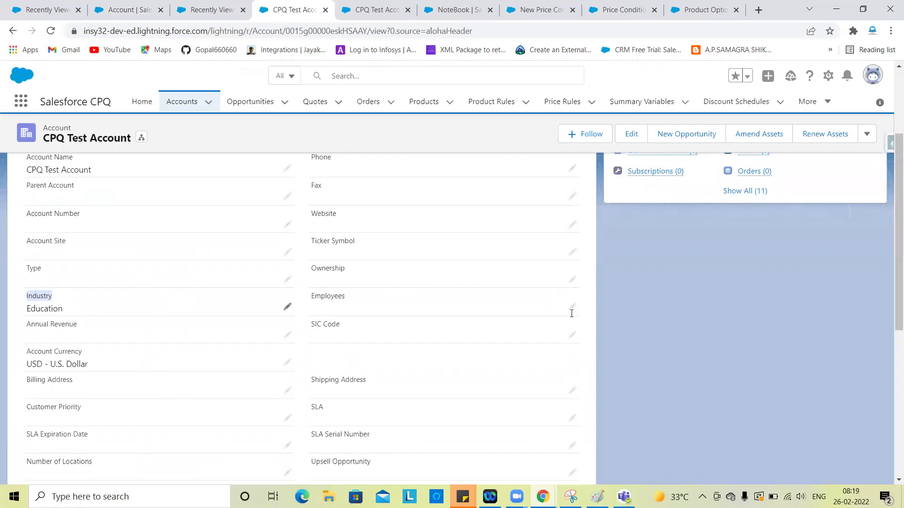
{"action": "left_click", "coordinate": [572, 306]}
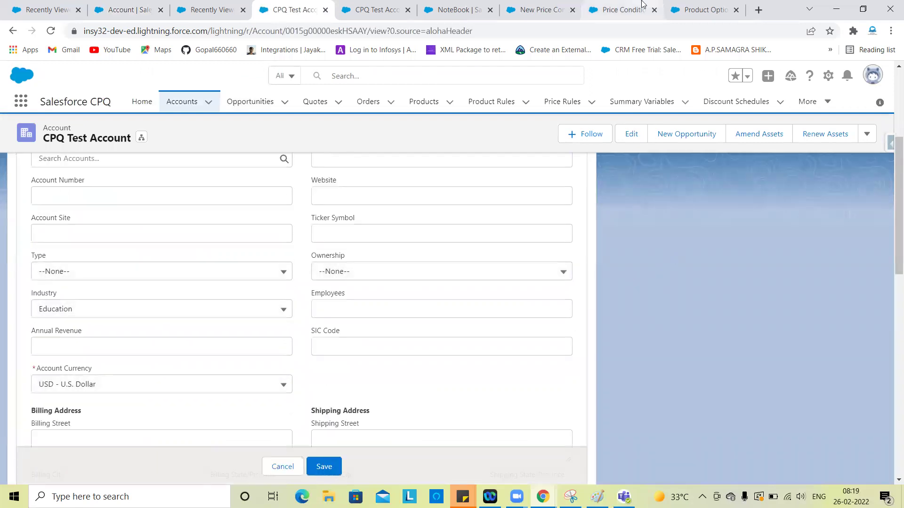
- Save AccountIndustry__c as a picklist value of the Price Condition's Field and check the Values list
{"action": "left_click", "coordinate": [626, 9]}
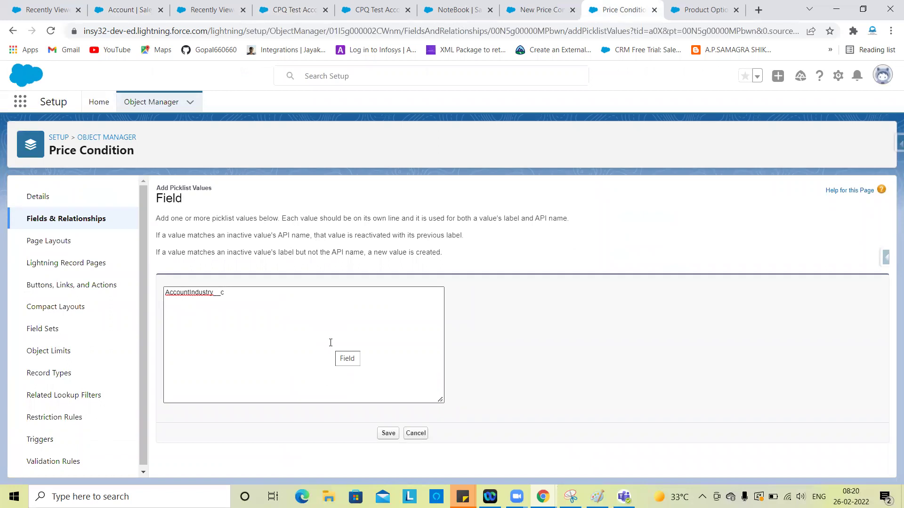
{"action": "scroll", "coordinate": [255, 346], "scroll_direction": "up", "scroll_amount": 5}
{"action": "scroll", "coordinate": [255, 345], "scroll_direction": "left", "scroll_amount": 1}
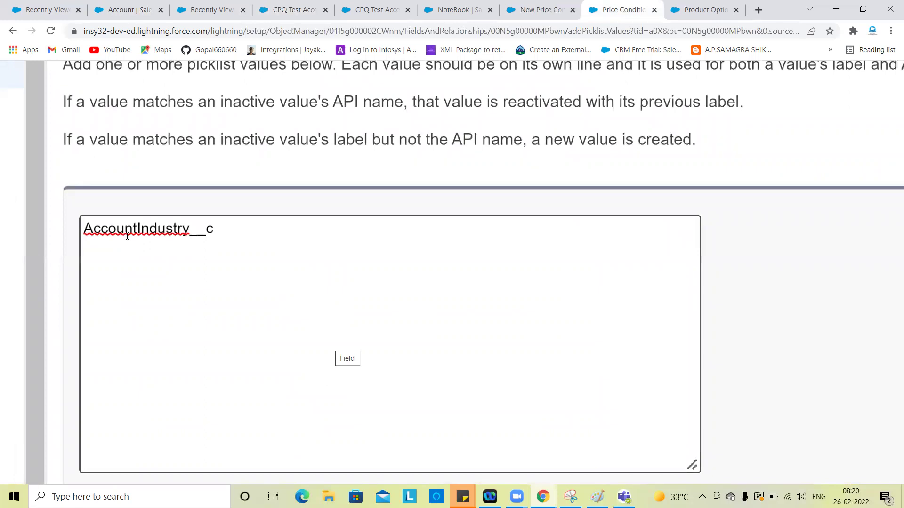
{"action": "scroll", "coordinate": [245, 248], "scroll_direction": "down", "scroll_amount": 5}
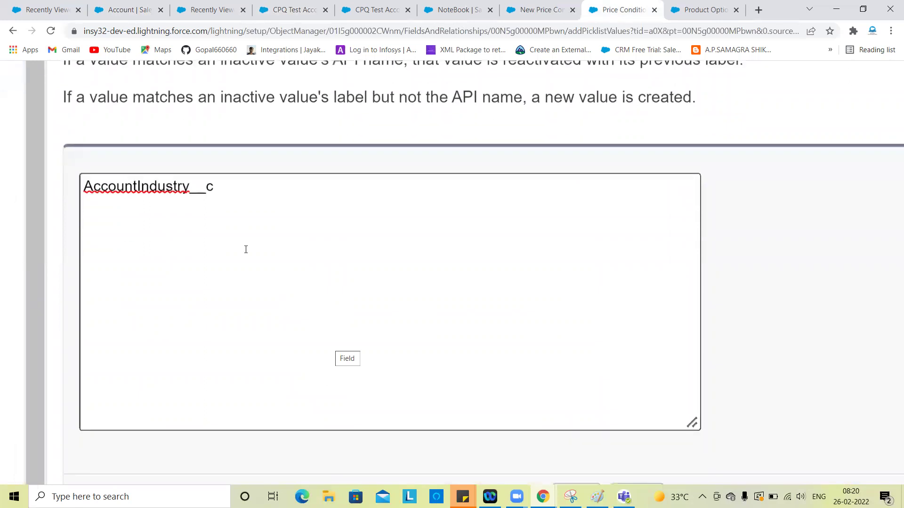
{"action": "left_click", "coordinate": [451, 416]}
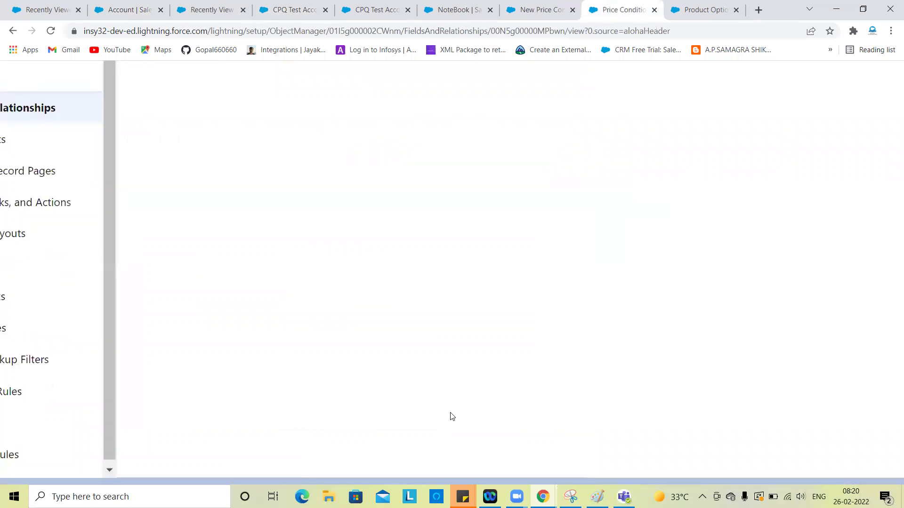
{"action": "scroll", "coordinate": [451, 416], "scroll_direction": "down", "scroll_amount": 15}
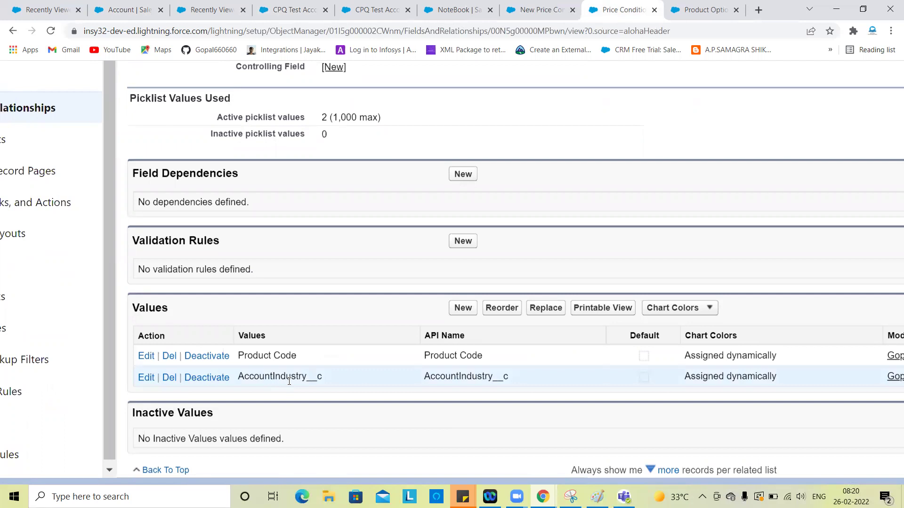
{"action": "scroll", "coordinate": [501, 393], "scroll_direction": "down", "scroll_amount": 5}
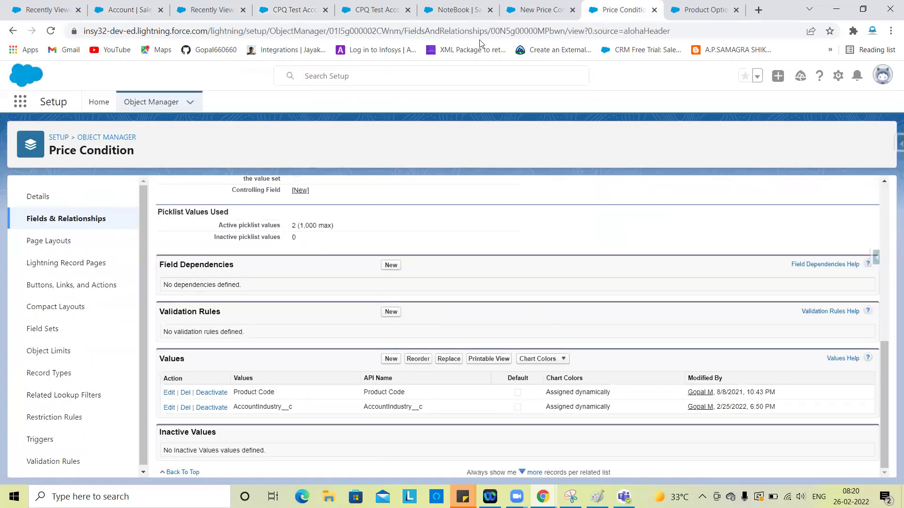
- Discard the unsaved new price condition and reload the NoteBook Price Rule record
{"action": "left_click", "coordinate": [294, 9]}
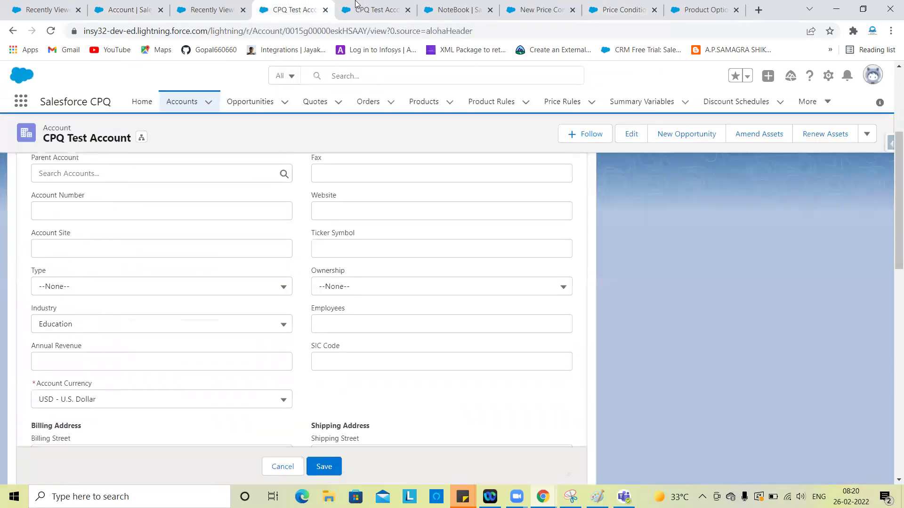
{"action": "left_click", "coordinate": [377, 10]}
{"action": "left_click", "coordinate": [502, 4]}
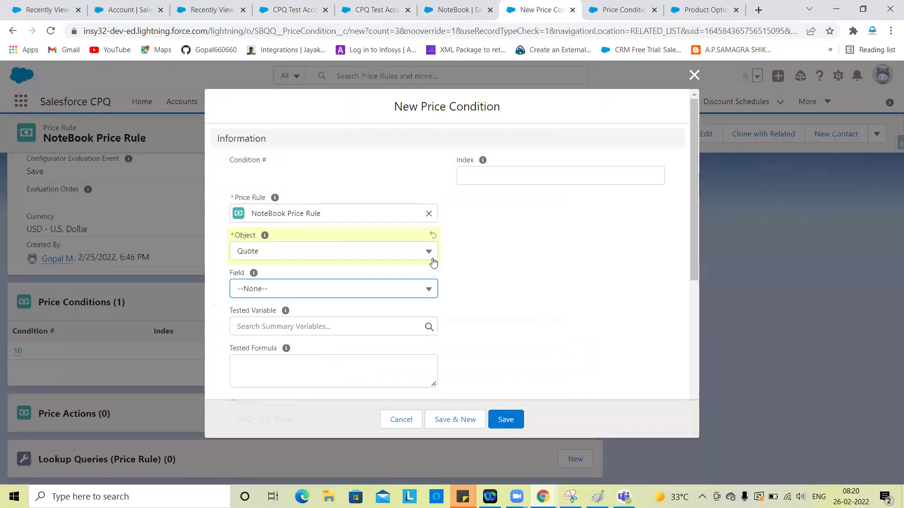
{"action": "left_click", "coordinate": [399, 421]}
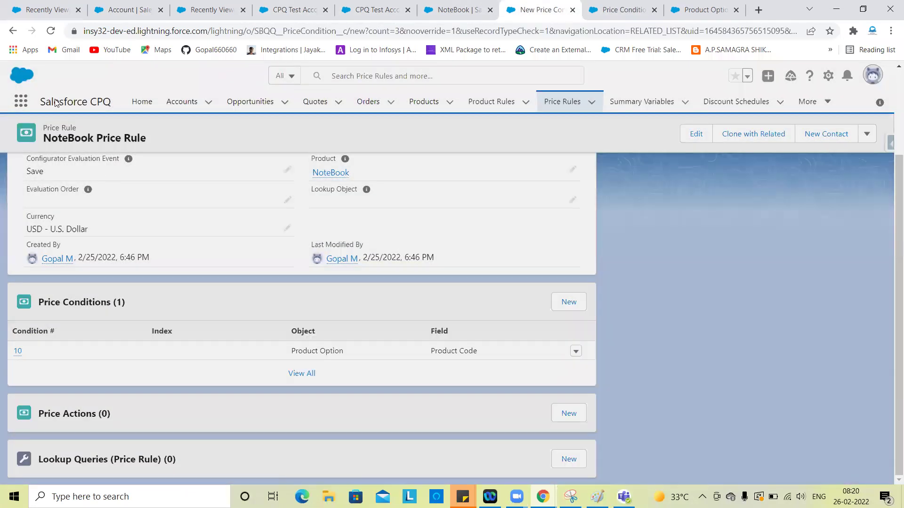
{"action": "left_click", "coordinate": [51, 31]}
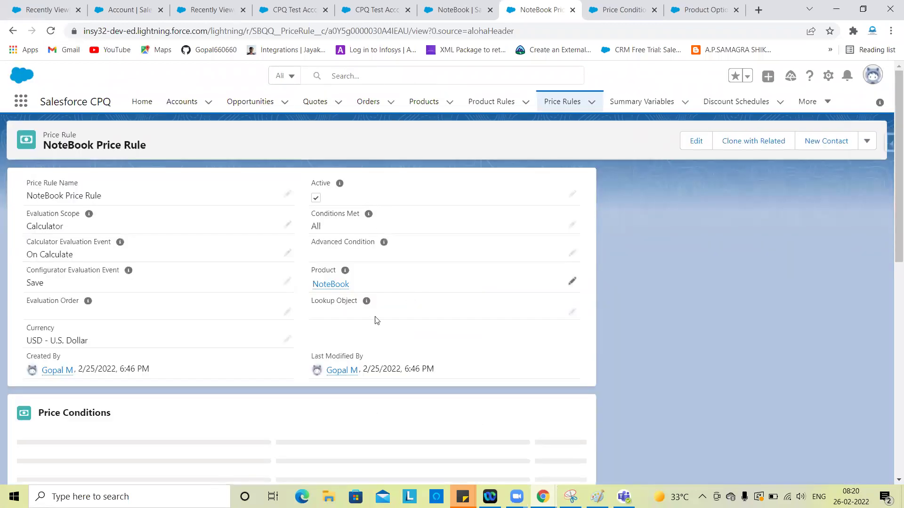
- Start a new price condition on the NoteBook Price Rule with Field AccountIndustry__c and Object Quote
{"action": "scroll", "coordinate": [460, 365], "scroll_direction": "down", "scroll_amount": 3}
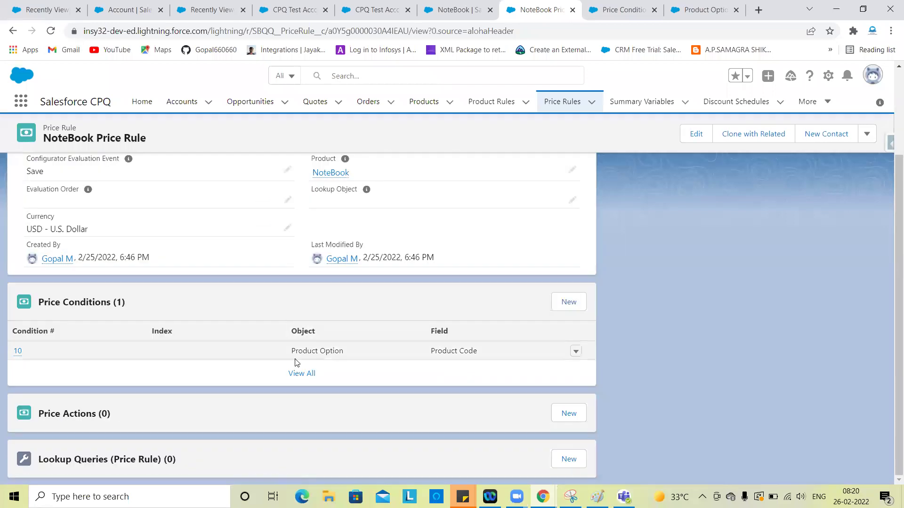
{"action": "left_click", "coordinate": [568, 302]}
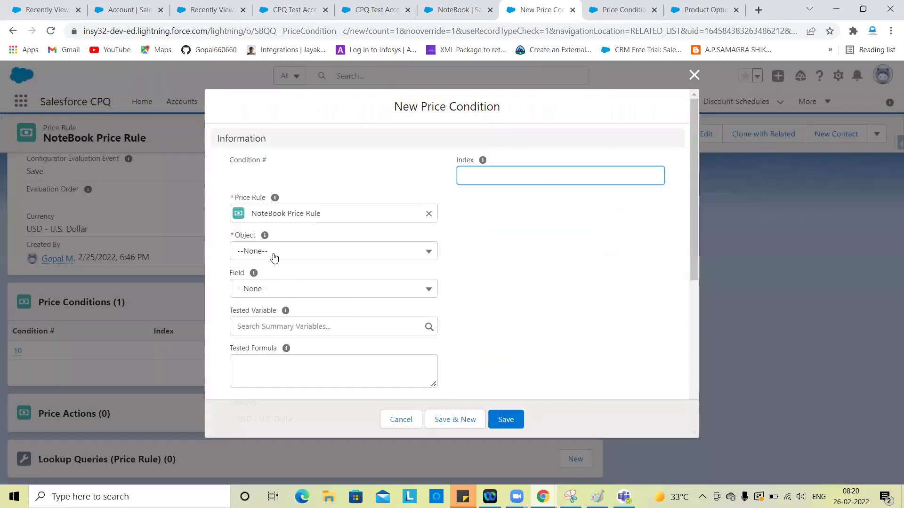
{"action": "left_click", "coordinate": [262, 290]}
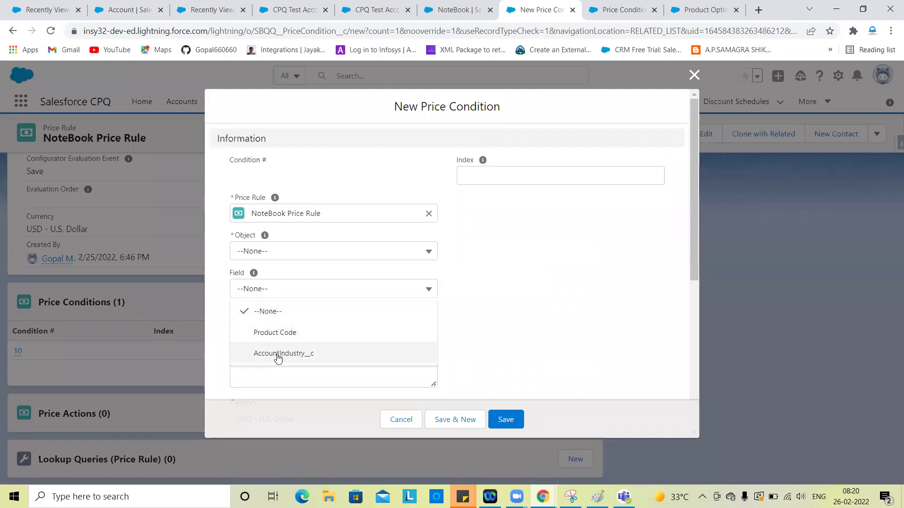
{"action": "left_click", "coordinate": [276, 355]}
{"action": "left_click", "coordinate": [296, 257]}
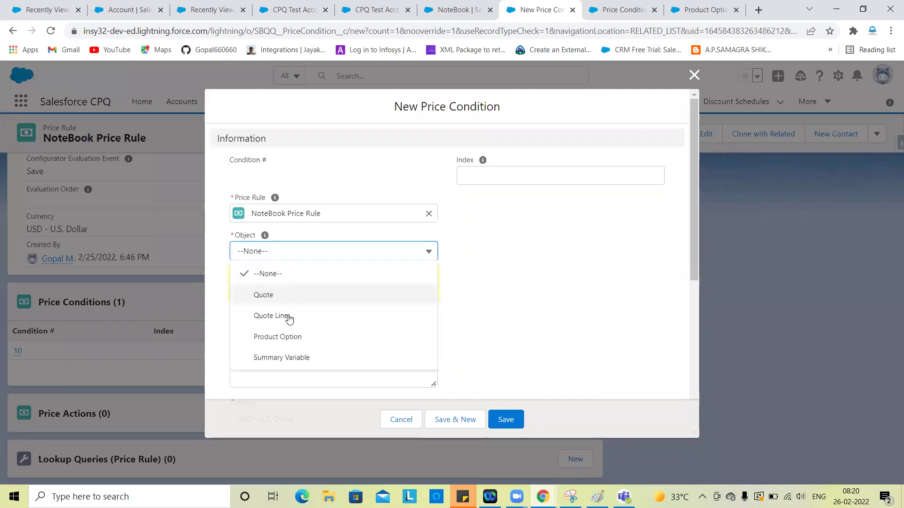
{"action": "left_click", "coordinate": [282, 296]}
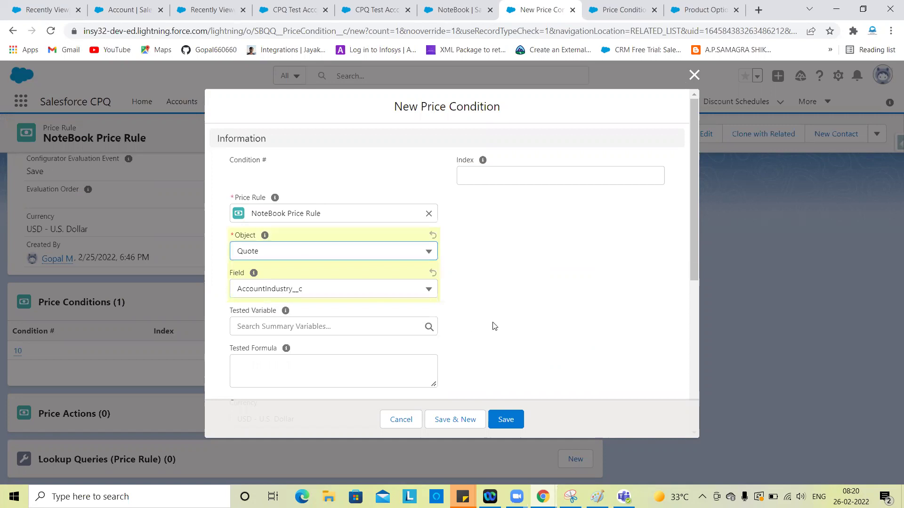
- Set the new price condition's Operator to equals and its Filter Type to Value
{"action": "scroll", "coordinate": [492, 323], "scroll_direction": "down", "scroll_amount": 1}
{"action": "scroll", "coordinate": [320, 306], "scroll_direction": "down", "scroll_amount": 2}
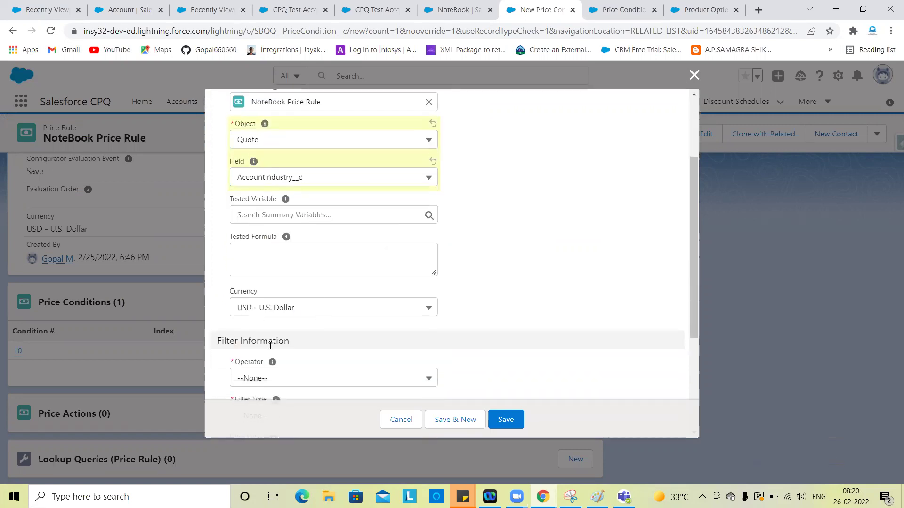
{"action": "scroll", "coordinate": [285, 322], "scroll_direction": "down", "scroll_amount": 2}
{"action": "left_click", "coordinate": [268, 307]}
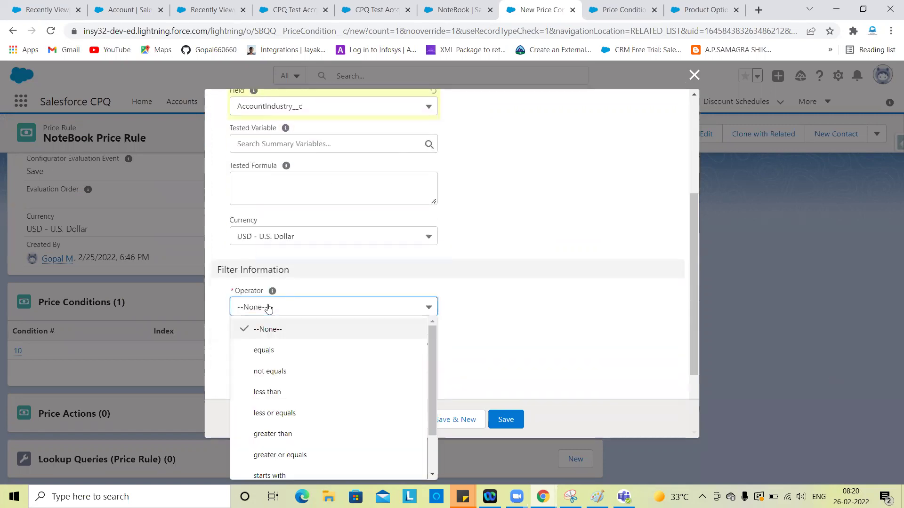
{"action": "left_click", "coordinate": [266, 347]}
{"action": "left_click", "coordinate": [273, 346]}
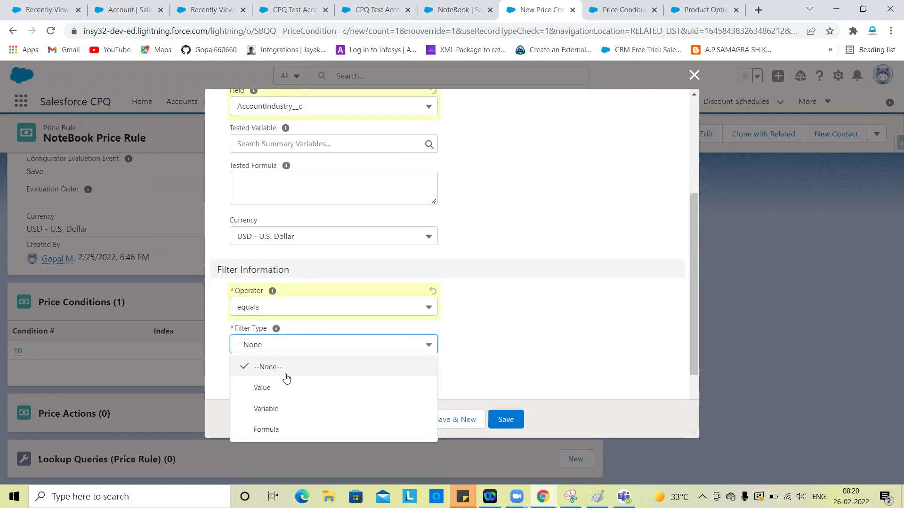
{"action": "left_click", "coordinate": [281, 385]}
{"action": "scroll", "coordinate": [524, 298], "scroll_direction": "down", "scroll_amount": 2}
- Search the Account object's Fields & Relationships for "ind" and open the Industry field
{"action": "left_click", "coordinate": [369, 6]}
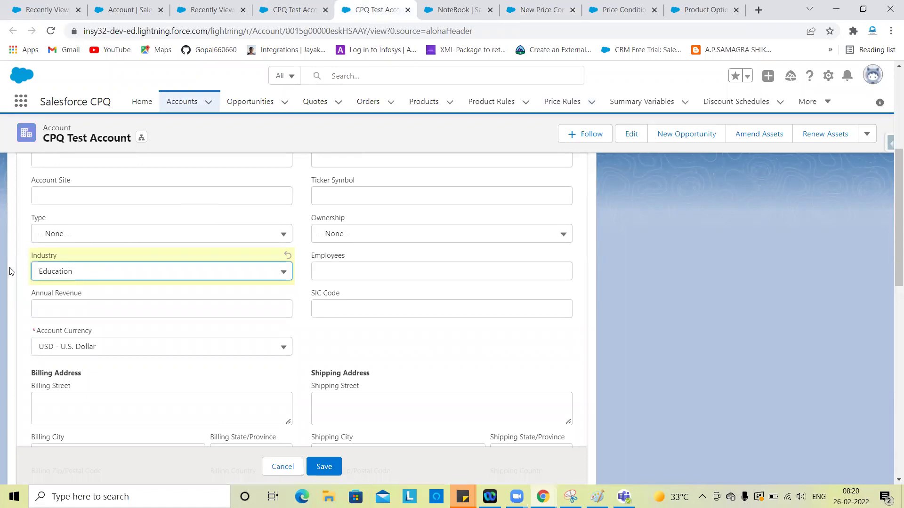
{"action": "left_click", "coordinate": [187, 3]}
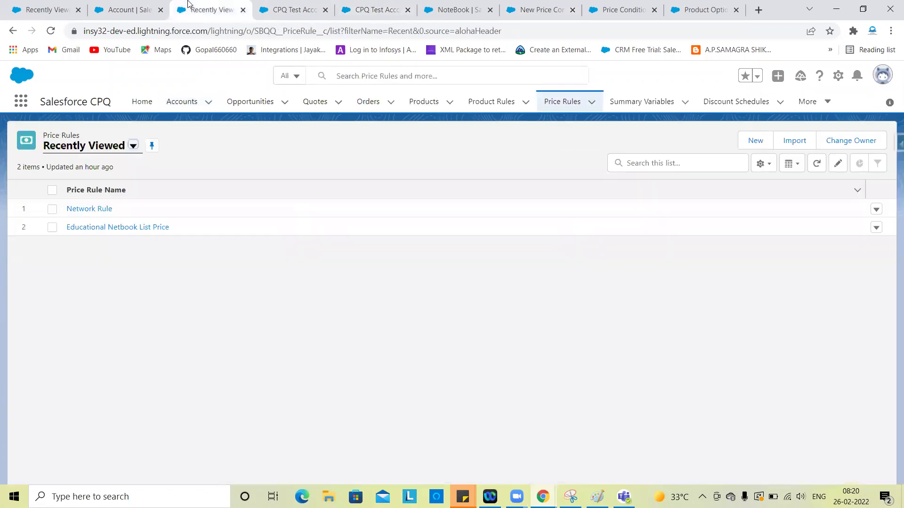
{"action": "left_click", "coordinate": [103, 2]}
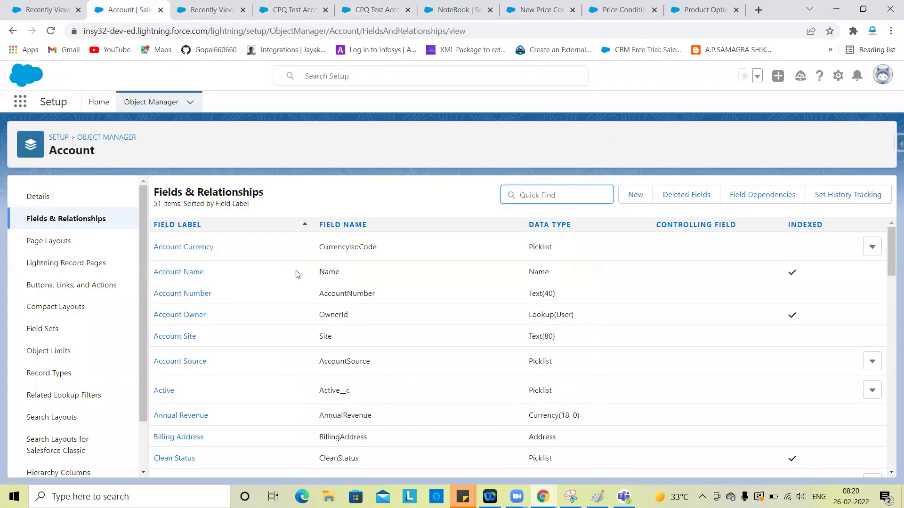
{"action": "left_click", "coordinate": [531, 202]}
{"action": "type", "text": "ind"}
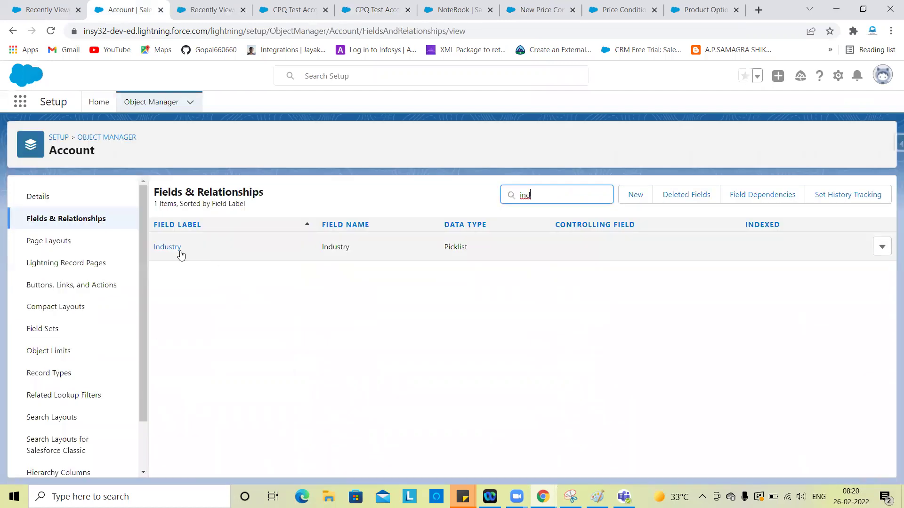
{"action": "left_click", "coordinate": [178, 255]}
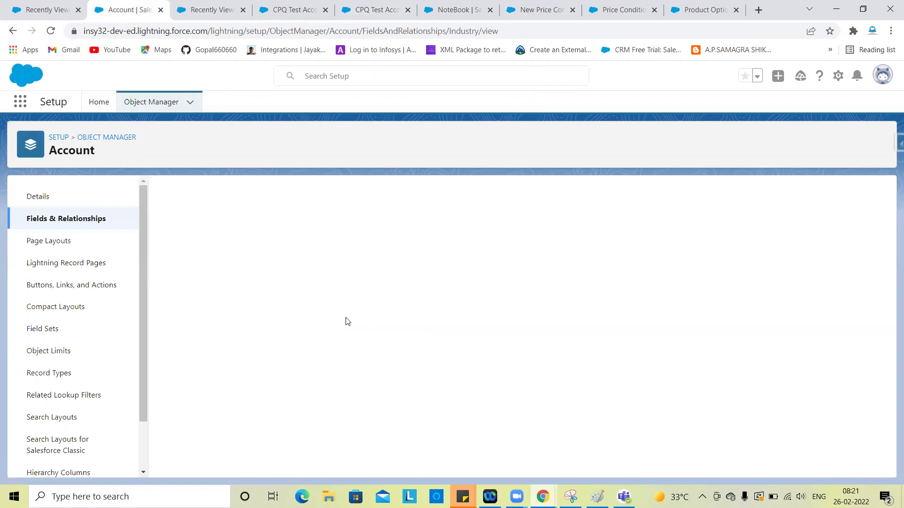
- Copy the API name Education from the Industry field's picklist values
{"action": "scroll", "coordinate": [348, 322], "scroll_direction": "down", "scroll_amount": 10}
{"action": "scroll", "coordinate": [347, 321], "scroll_direction": "up", "scroll_amount": 3}
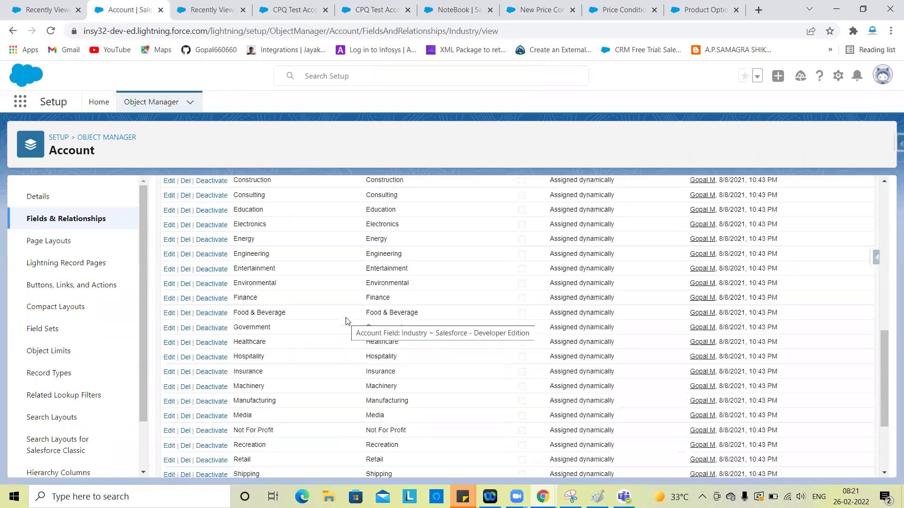
{"action": "scroll", "coordinate": [346, 321], "scroll_direction": "up", "scroll_amount": 3}
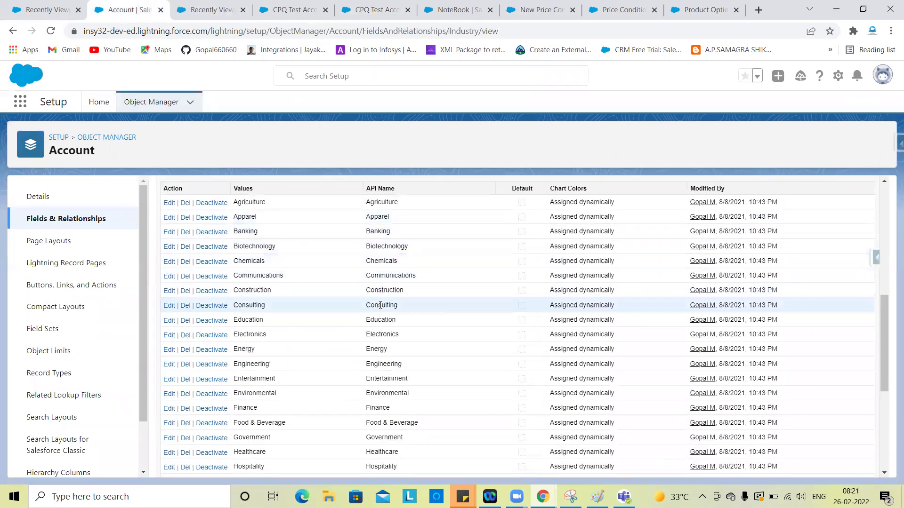
{"action": "double_click", "coordinate": [380, 320]}
{"action": "key", "text": "ctrl+c"}
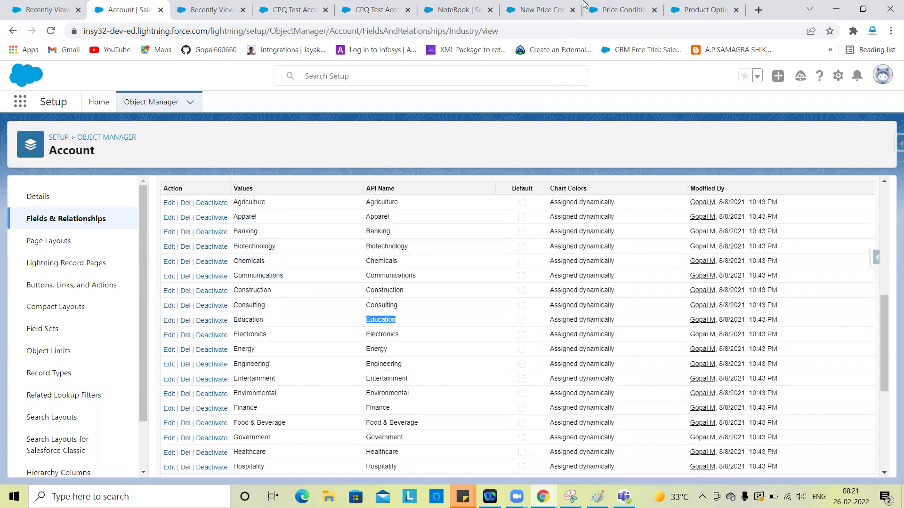
- Paste the copied Education into the Filter Value of the new price condition on the NoteBook Price Rule
{"action": "left_click", "coordinate": [598, 5]}
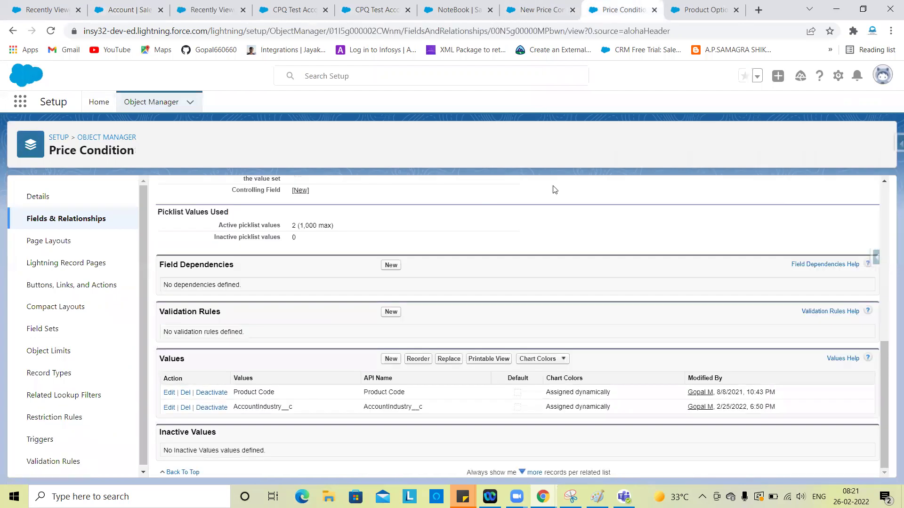
{"action": "left_click", "coordinate": [541, 9]}
{"action": "left_click", "coordinate": [281, 280]}
{"action": "key", "text": "ctrl+v"}
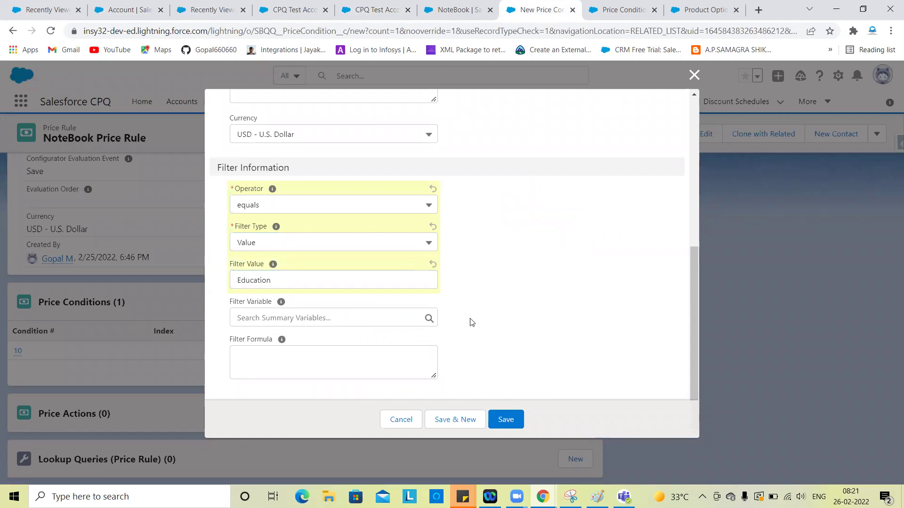
- Save the AccountIndustry__c price condition and review the rule's full list of price conditions
{"action": "scroll", "coordinate": [471, 320], "scroll_direction": "up", "scroll_amount": 7}
{"action": "scroll", "coordinate": [495, 324], "scroll_direction": "down", "scroll_amount": 7}
{"action": "left_click", "coordinate": [502, 418]}
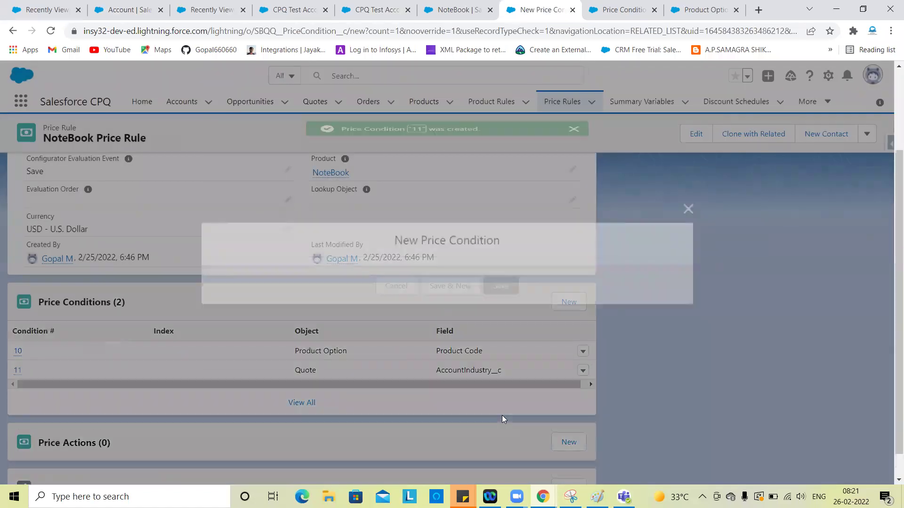
{"action": "left_click", "coordinate": [310, 397]}
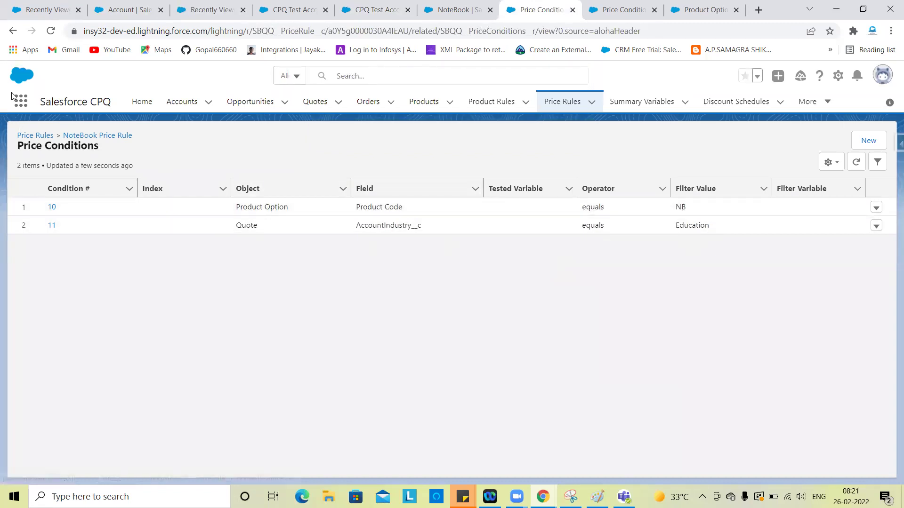
{"action": "left_click", "coordinate": [17, 35]}
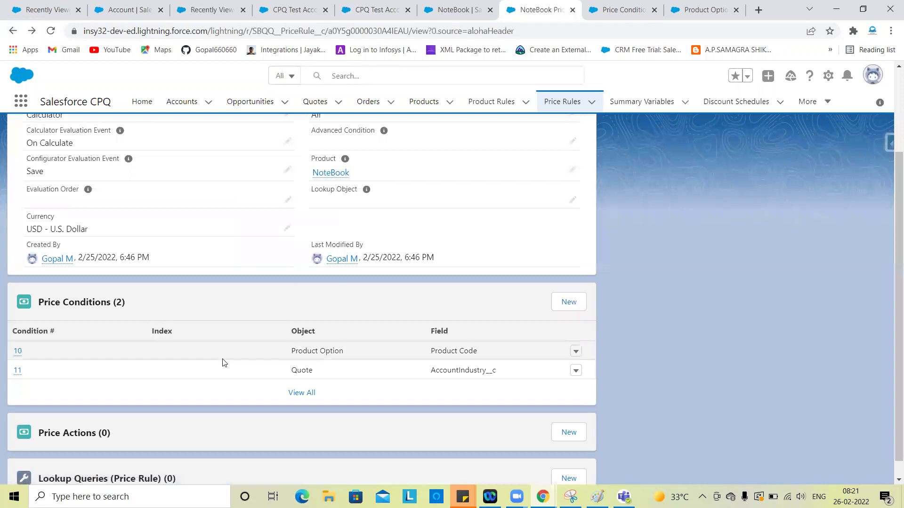
- Start a new price action on the NoteBook Price Rule with Target Object Quote Line and Target Field SBQQ__ListPrice__c
{"action": "left_click", "coordinate": [568, 413]}
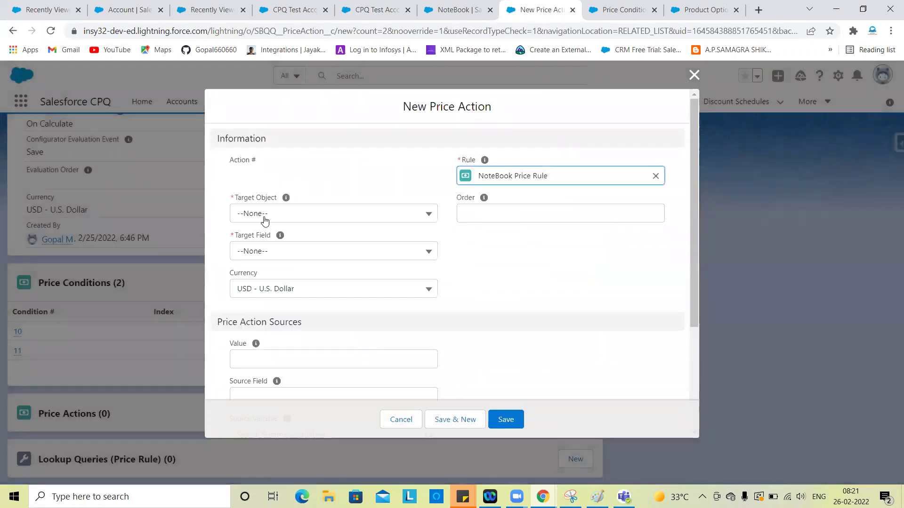
{"action": "left_click", "coordinate": [265, 215]}
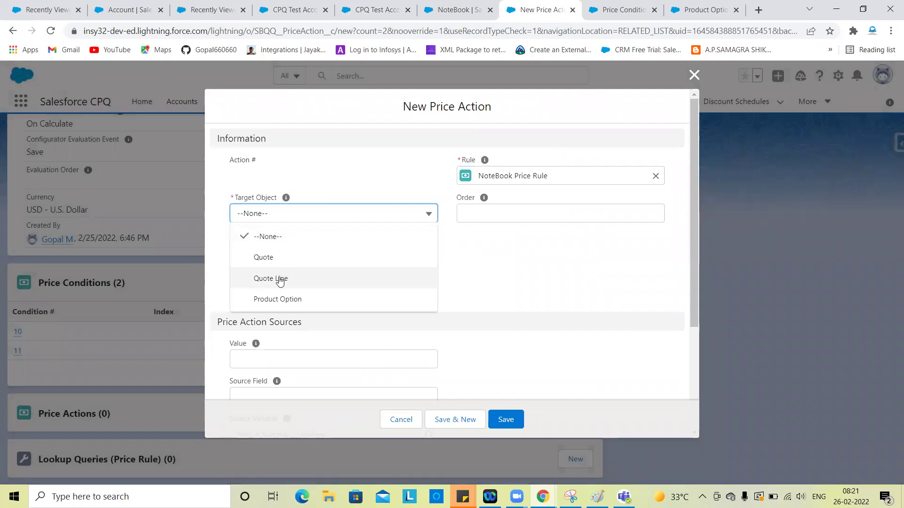
{"action": "left_click", "coordinate": [280, 279]}
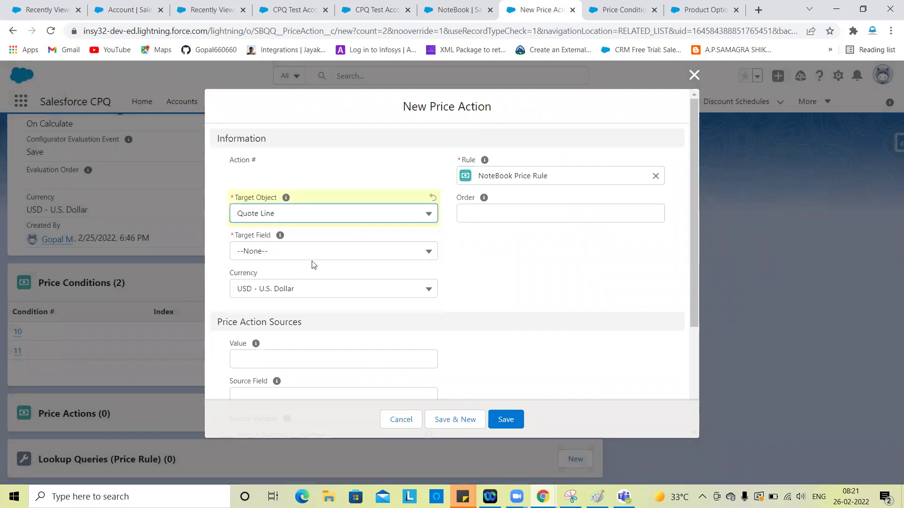
{"action": "left_click", "coordinate": [287, 260]}
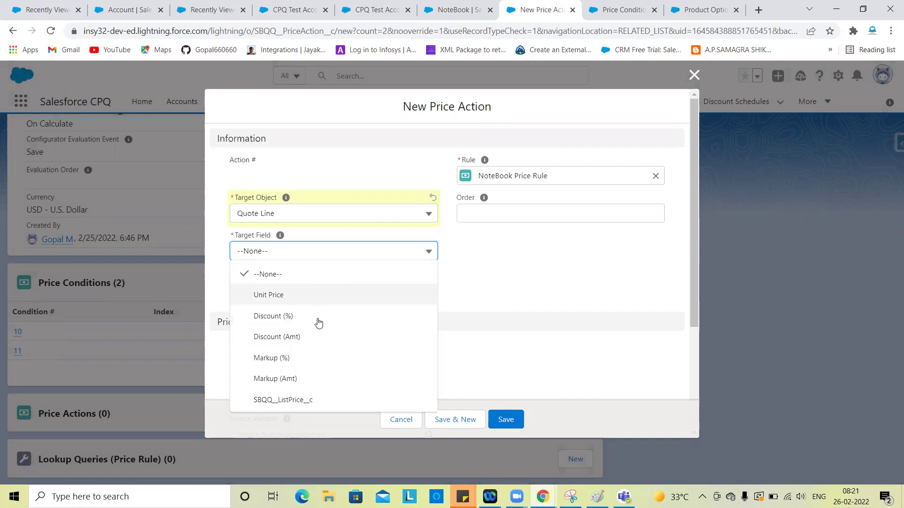
{"action": "left_click", "coordinate": [311, 401]}
{"action": "left_click", "coordinate": [274, 258]}
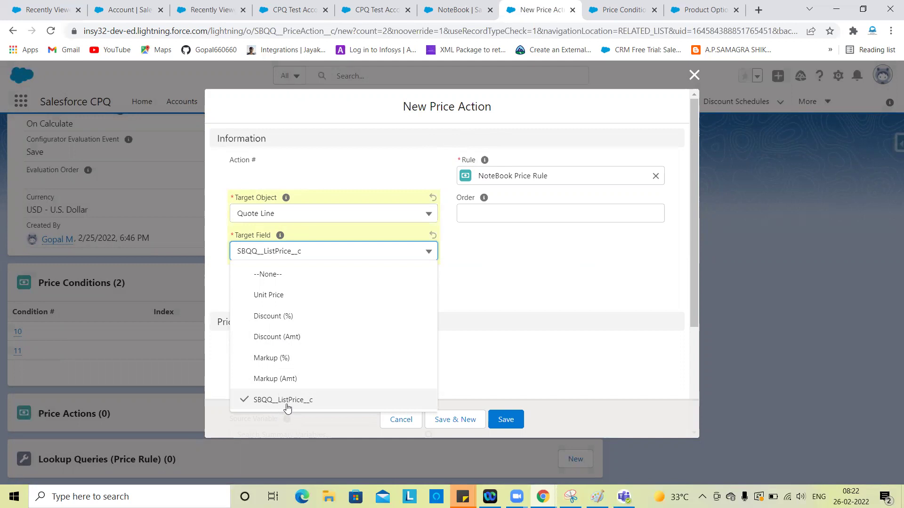
{"action": "left_click", "coordinate": [512, 361]}
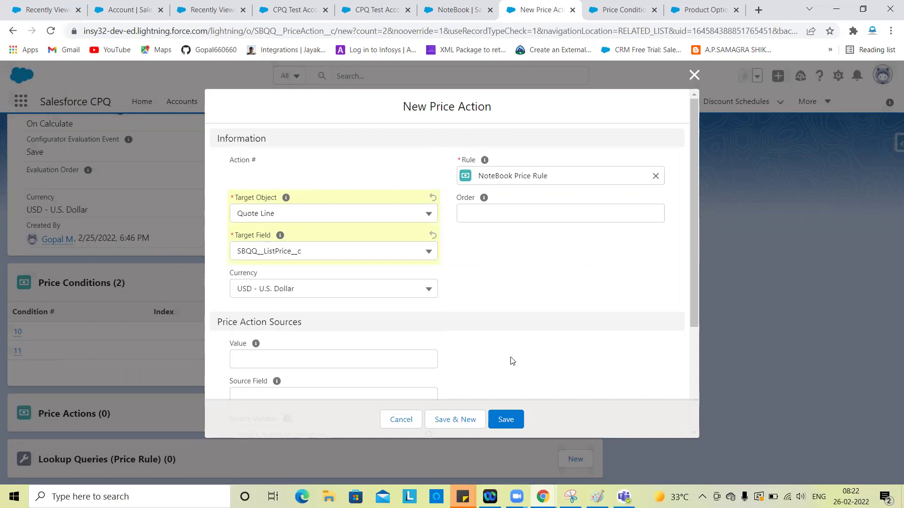
- Set the new price action's Value to 500 and its Order to 10
{"action": "scroll", "coordinate": [330, 334], "scroll_direction": "down", "scroll_amount": 2}
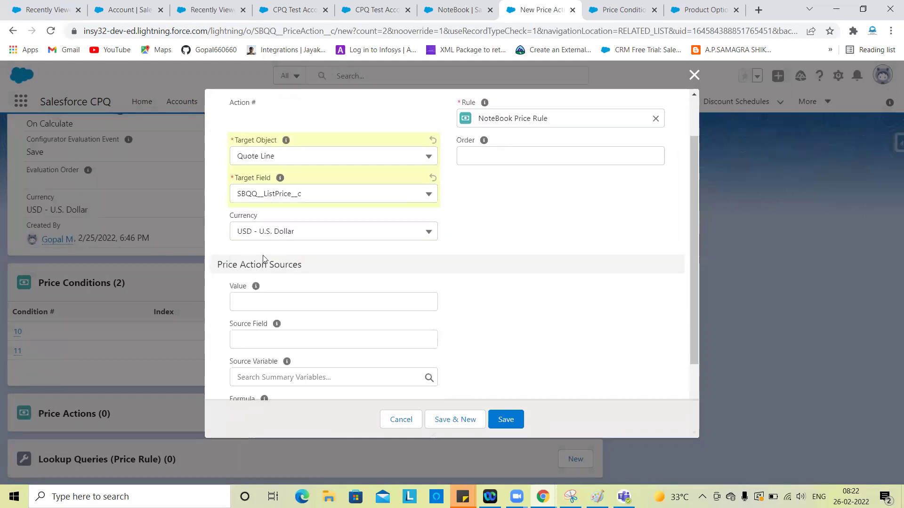
{"action": "left_click", "coordinate": [241, 301]}
{"action": "type", "text": "50"}
{"action": "left_click", "coordinate": [573, 306]}
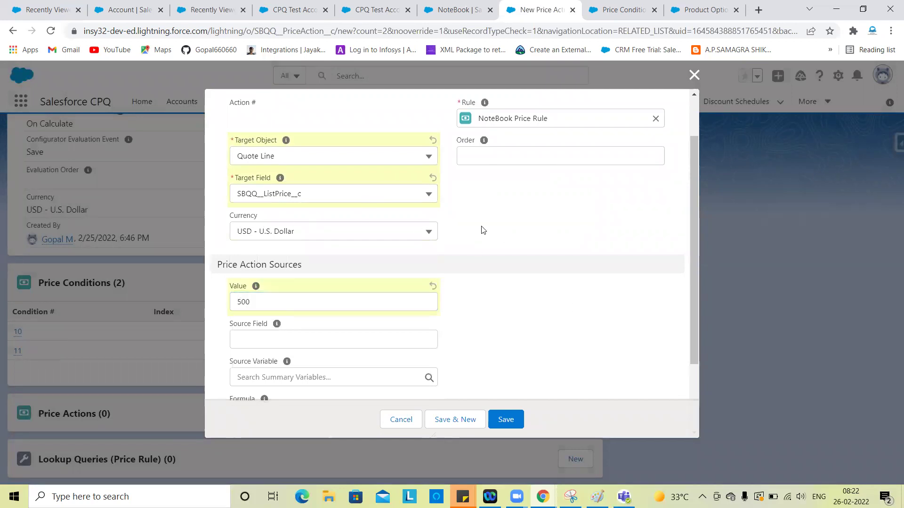
{"action": "scroll", "coordinate": [481, 230], "scroll_direction": "up", "scroll_amount": 2}
{"action": "scroll", "coordinate": [494, 345], "scroll_direction": "down", "scroll_amount": 4}
{"action": "scroll", "coordinate": [540, 277], "scroll_direction": "up", "scroll_amount": 2}
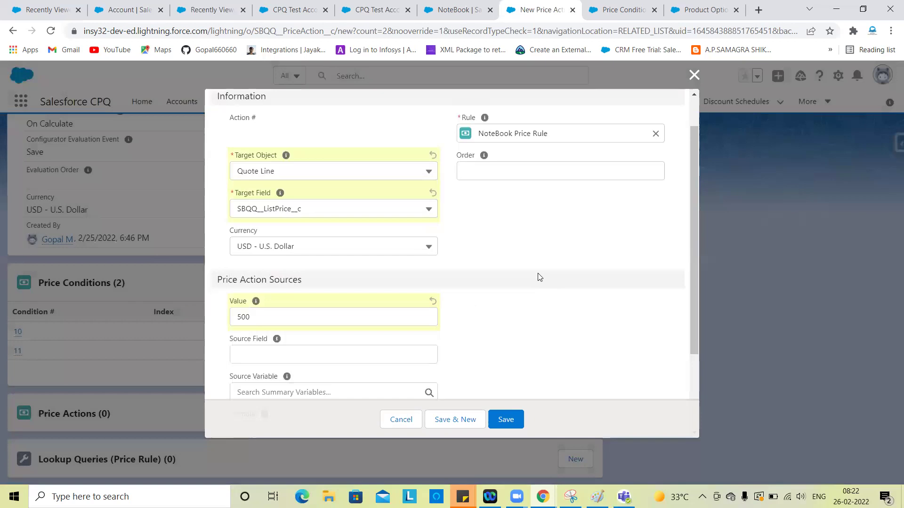
{"action": "left_click", "coordinate": [485, 170]}
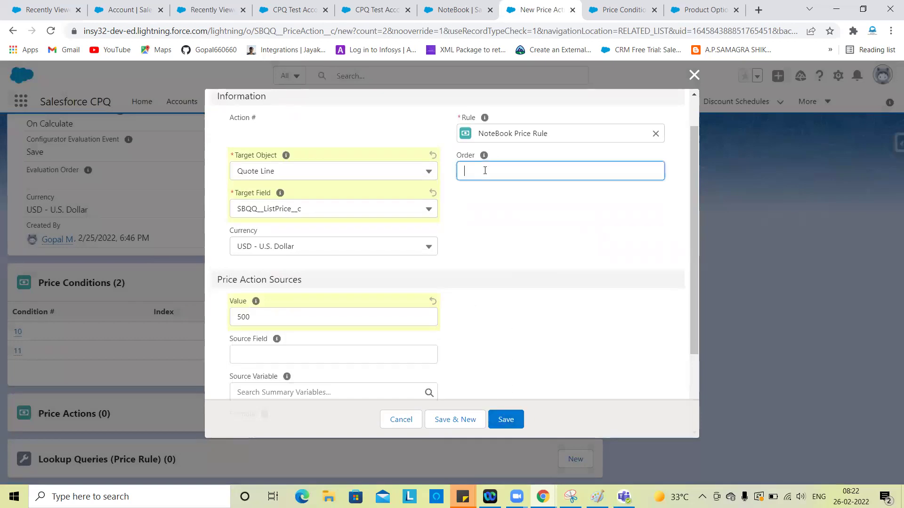
- Save the price action and review the NoteBook Price Rule's details, price conditions and price actions
{"action": "left_click", "coordinate": [517, 423]}
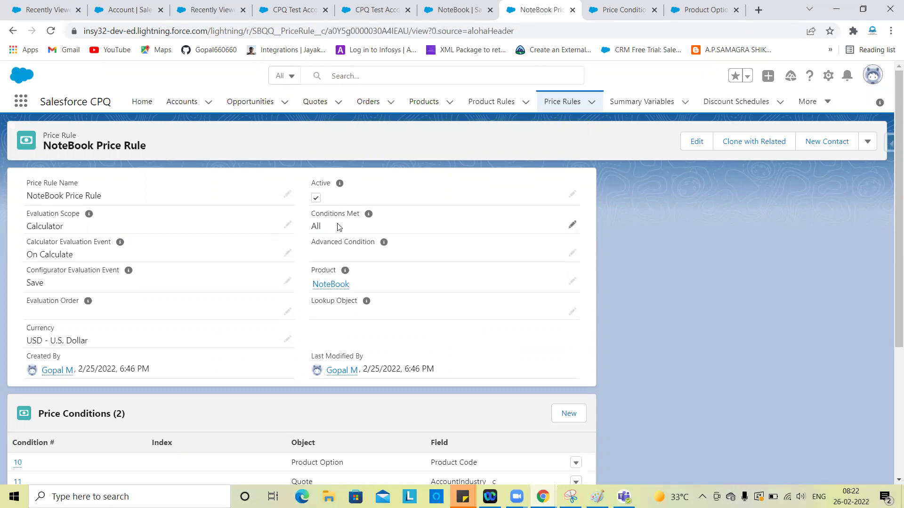
{"action": "scroll", "coordinate": [285, 349], "scroll_direction": "down", "scroll_amount": 1}
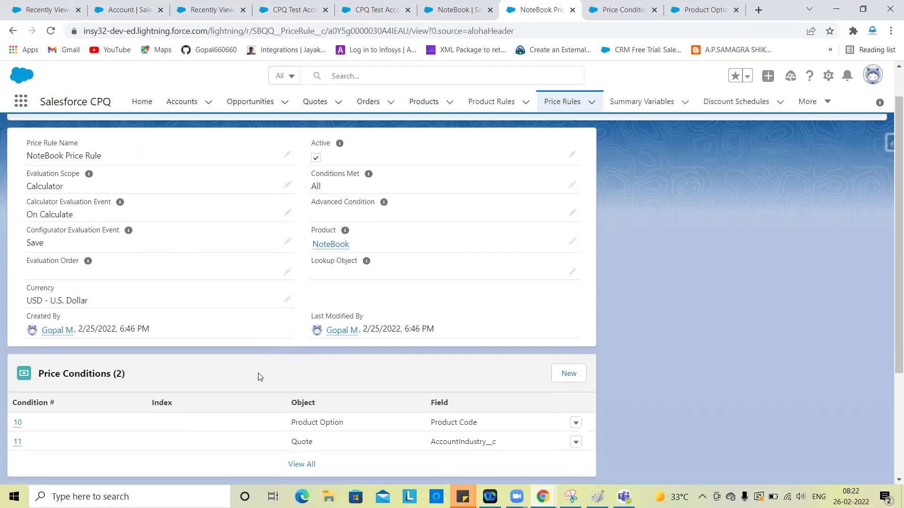
{"action": "scroll", "coordinate": [258, 373], "scroll_direction": "down", "scroll_amount": 2}
{"action": "scroll", "coordinate": [283, 295], "scroll_direction": "down", "scroll_amount": 2}
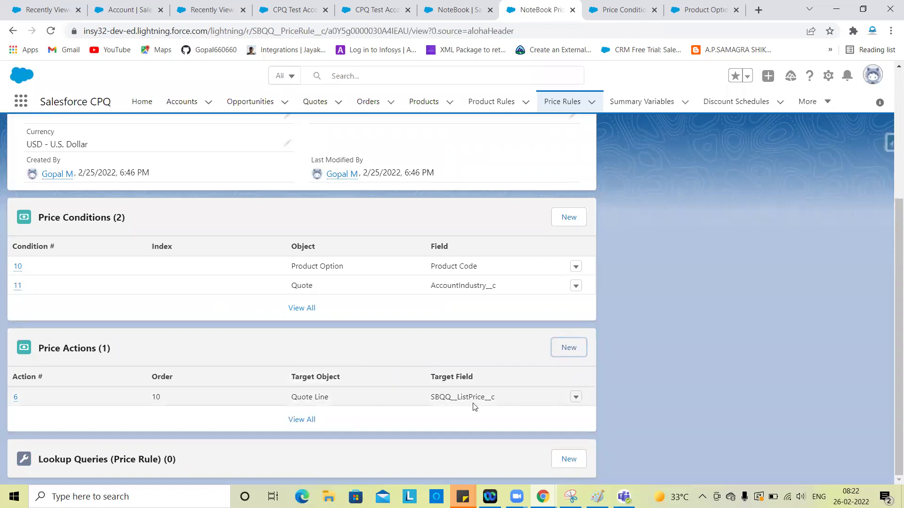
{"action": "scroll", "coordinate": [416, 335], "scroll_direction": "up", "scroll_amount": 2}
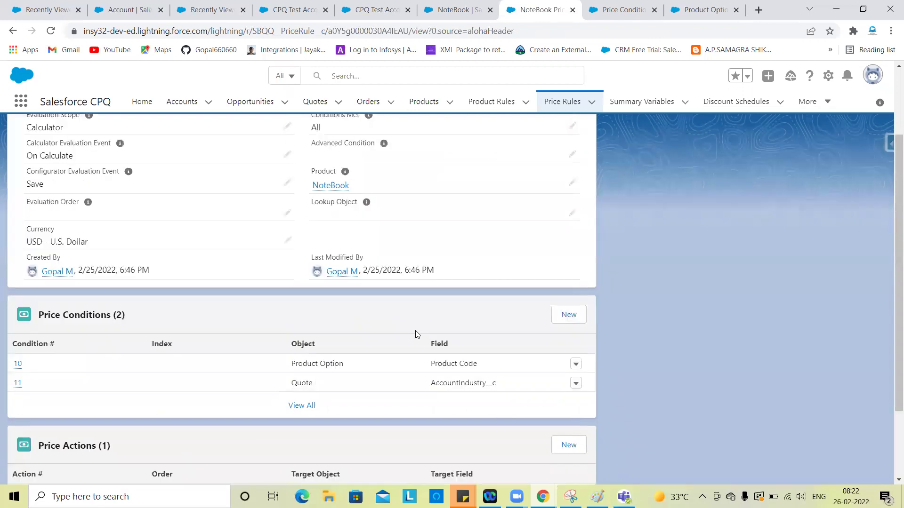
{"action": "scroll", "coordinate": [416, 335], "scroll_direction": "up", "scroll_amount": 2}
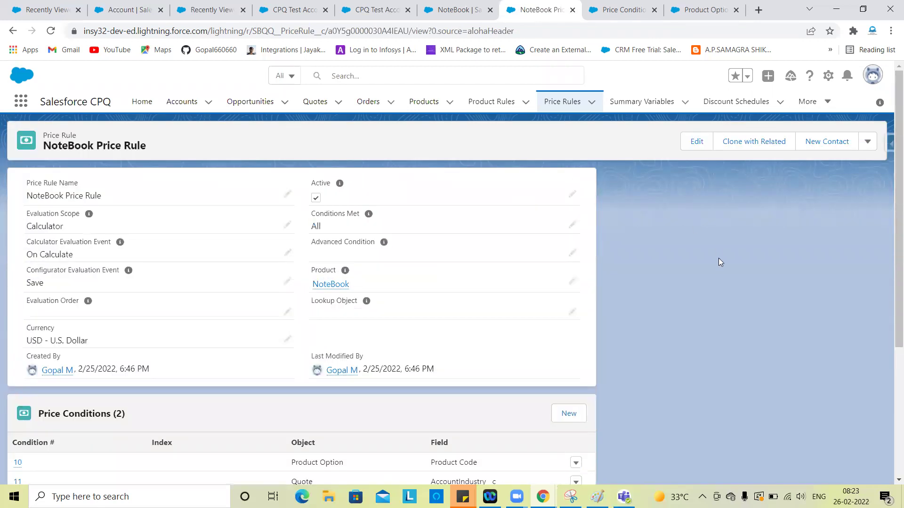
- Leave the CPQ Test Account record, discarding its unsaved changes, and open quote Q-00081 from the recently viewed quotes
{"action": "left_click", "coordinate": [416, 5]}
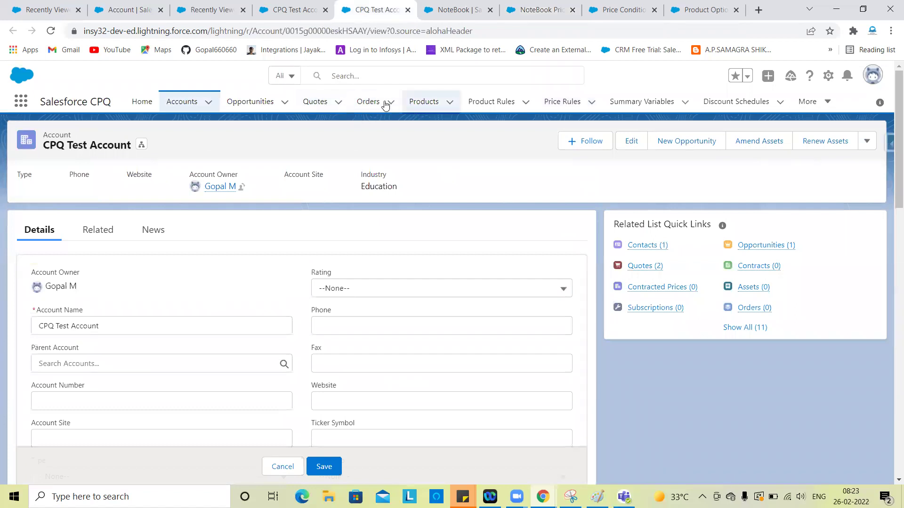
{"action": "left_click", "coordinate": [320, 103]}
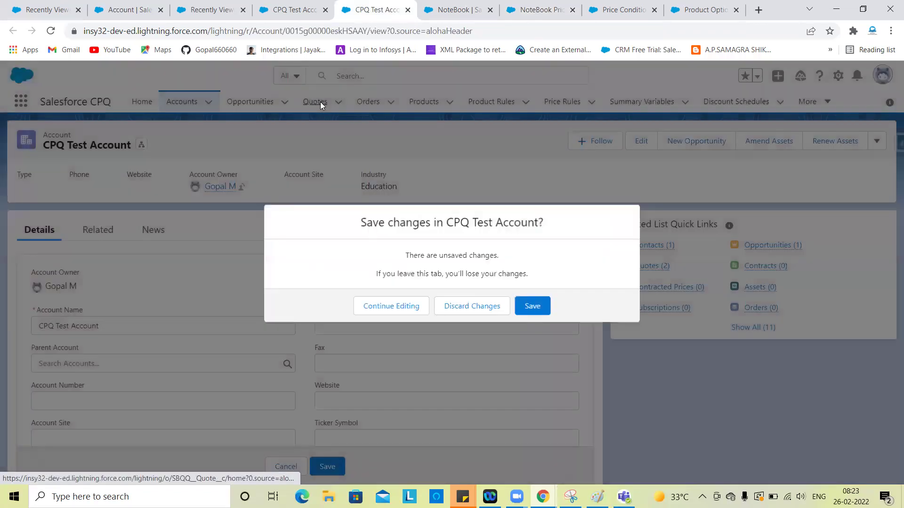
{"action": "left_click", "coordinate": [473, 306]}
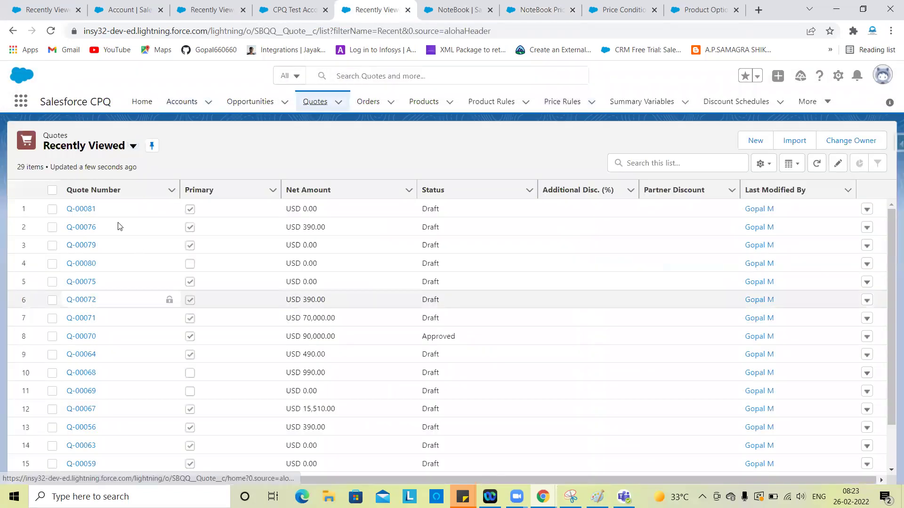
{"action": "left_click", "coordinate": [89, 214]}
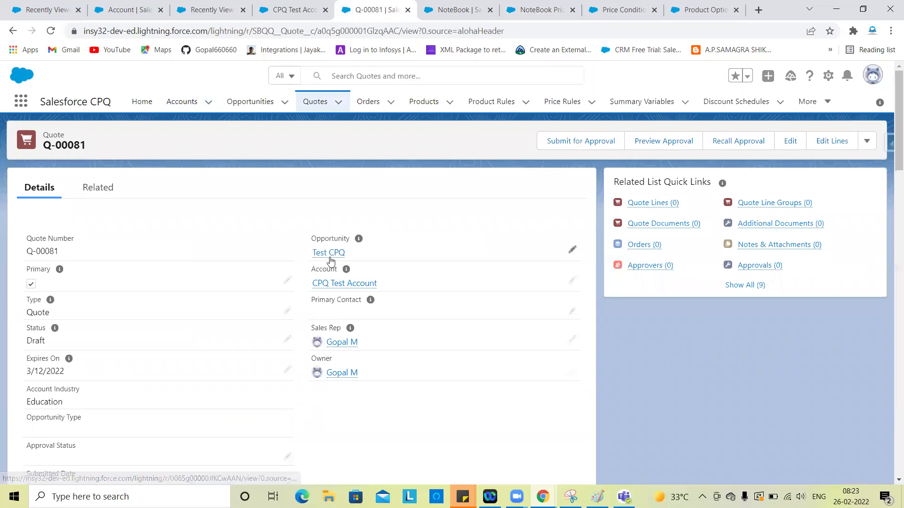
- Open the quote's CPQ Test Account in a separate browser tab beside the quote and check its Industry field
{"action": "mouse_move", "coordinate": [330, 252]}
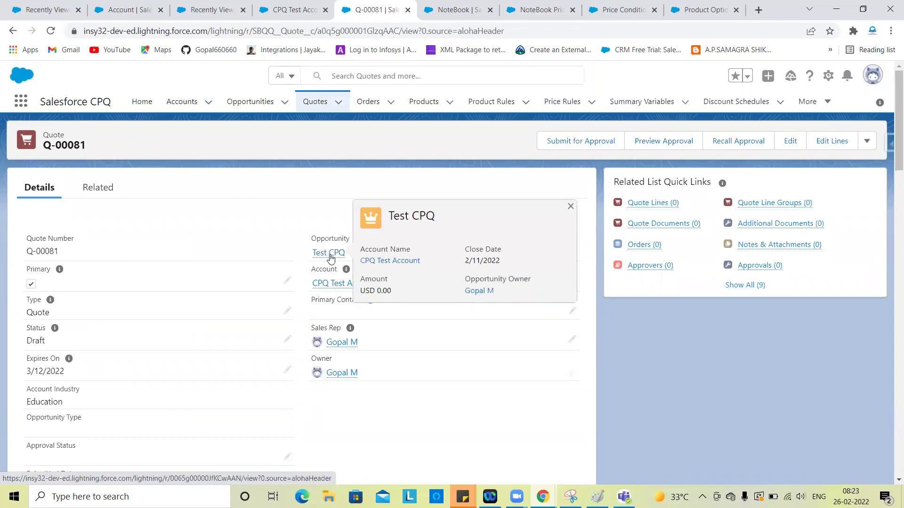
{"action": "mouse_move", "coordinate": [325, 284]}
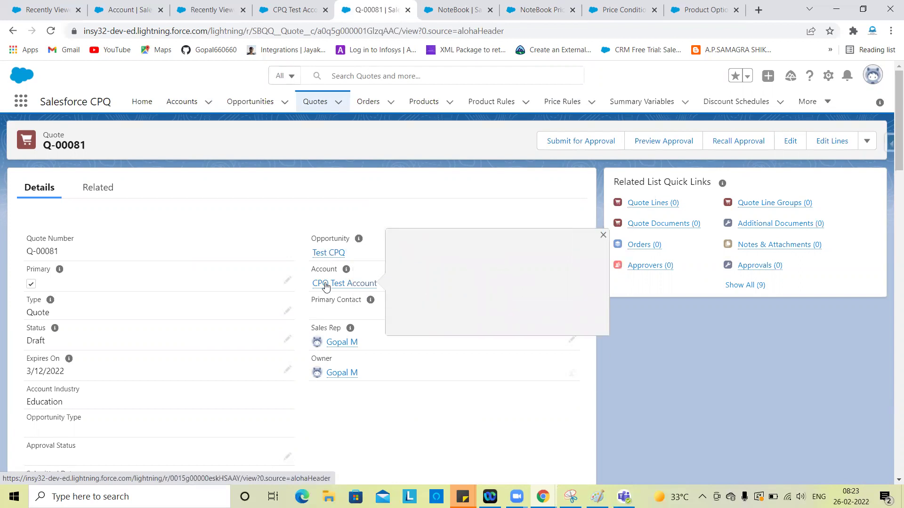
{"action": "right_click", "coordinate": [325, 285]}
{"action": "left_click", "coordinate": [358, 293]}
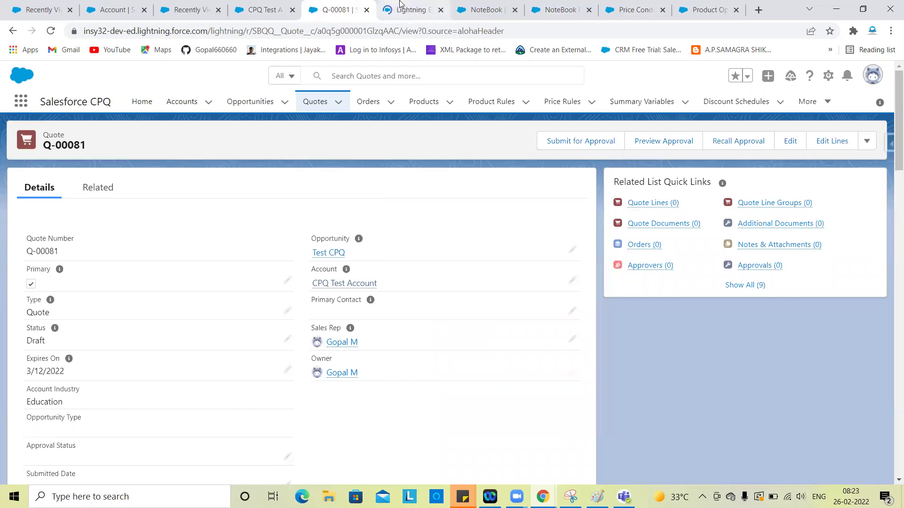
{"action": "left_click_drag", "start_coordinate": [399, 5], "coordinate": [342, 8]}
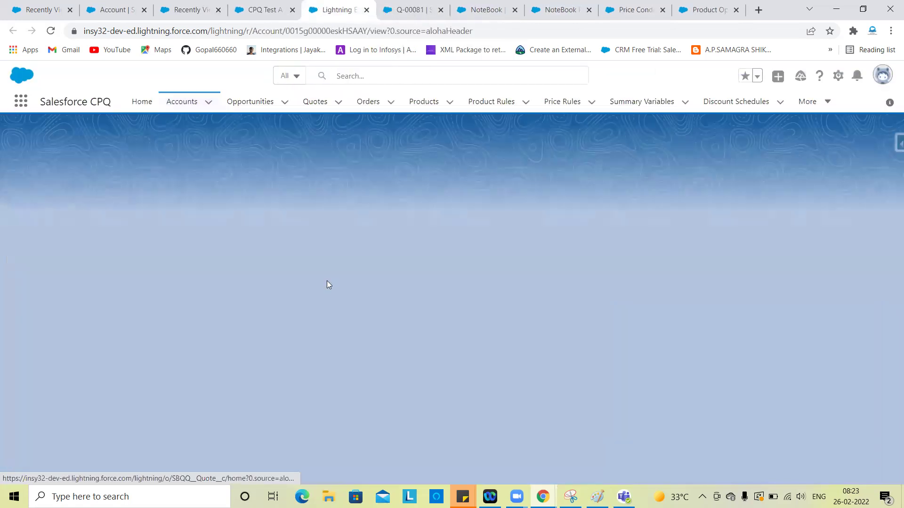
{"action": "scroll", "coordinate": [238, 398], "scroll_direction": "down", "scroll_amount": 3}
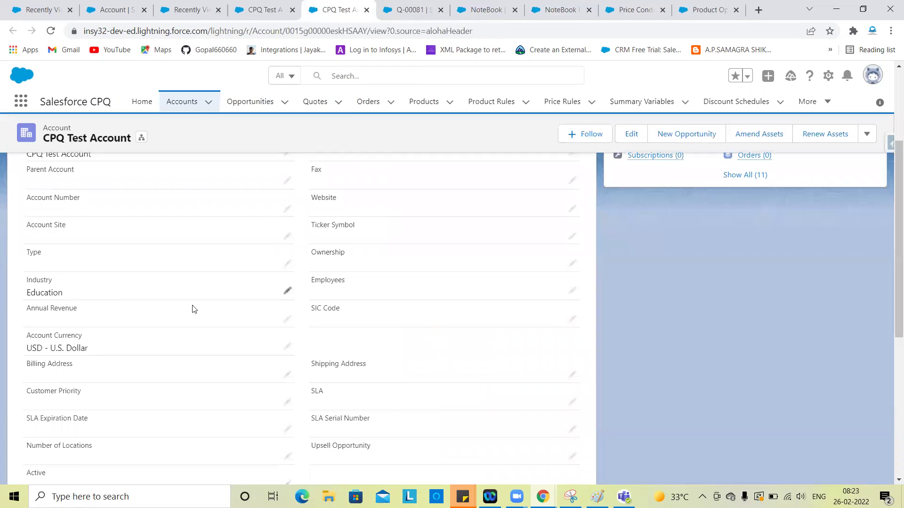
{"action": "scroll", "coordinate": [461, 286], "scroll_direction": "up", "scroll_amount": 5}
- Edit the lines of quote Q-00081 and add the NoteBook product, found by searching for Note
{"action": "left_click", "coordinate": [409, 10]}
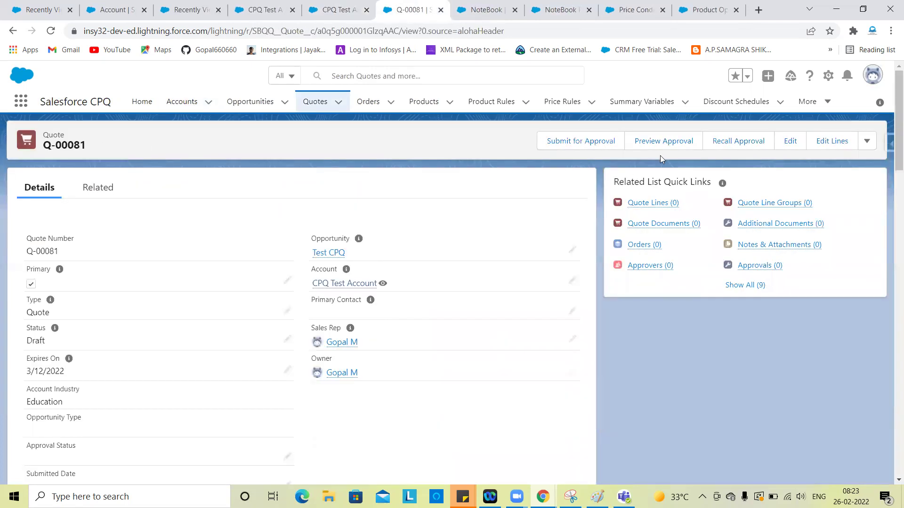
{"action": "left_click", "coordinate": [832, 146]}
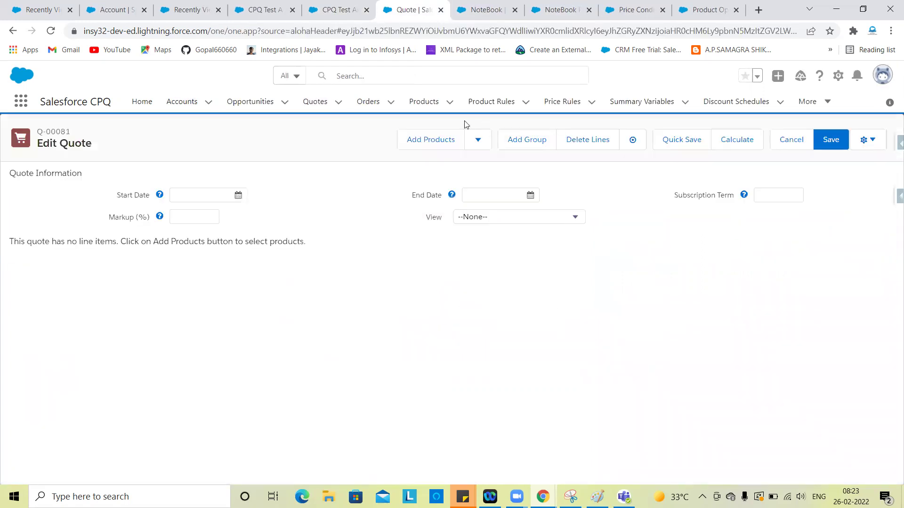
{"action": "left_click", "coordinate": [429, 144]}
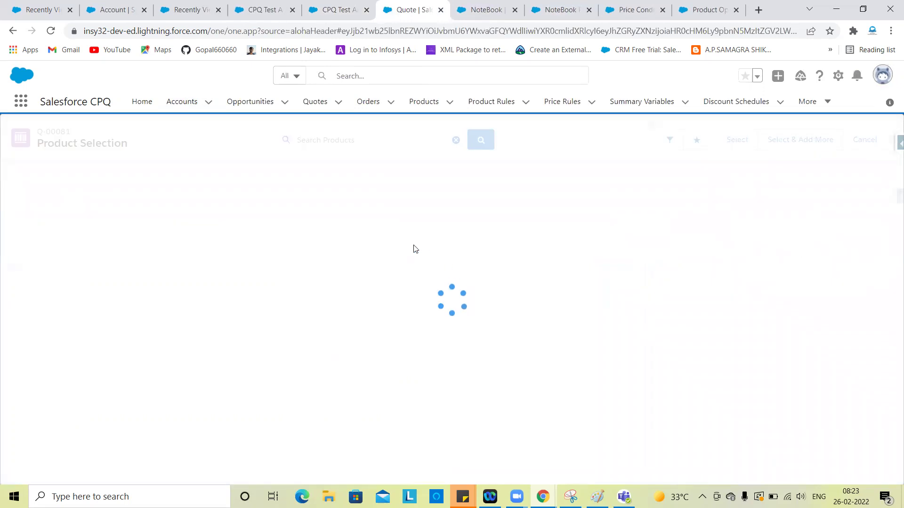
{"action": "left_click", "coordinate": [332, 141]}
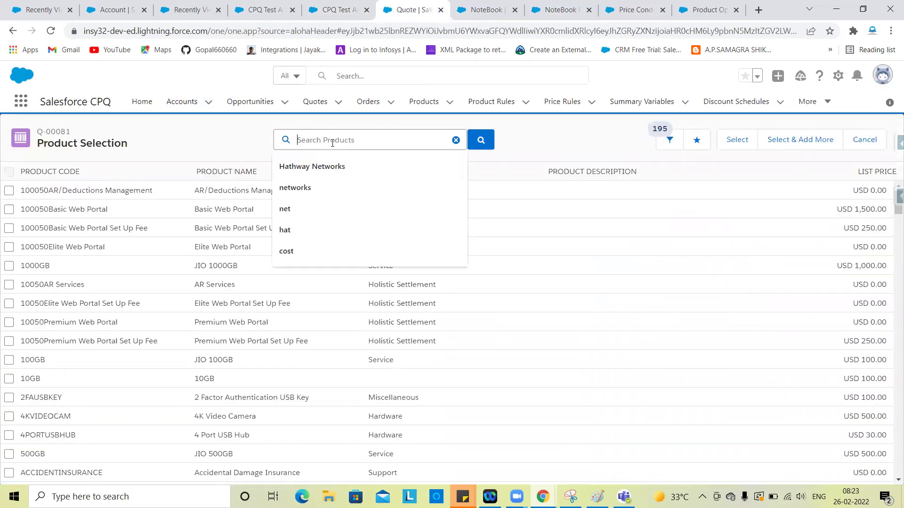
{"action": "type", "text": "Note"}
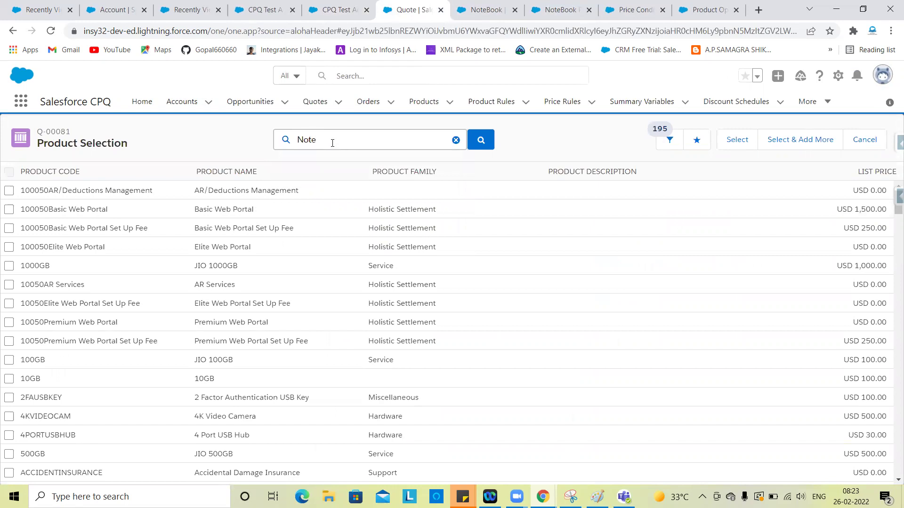
{"action": "key", "text": "Return"}
{"action": "left_click", "coordinate": [9, 191]}
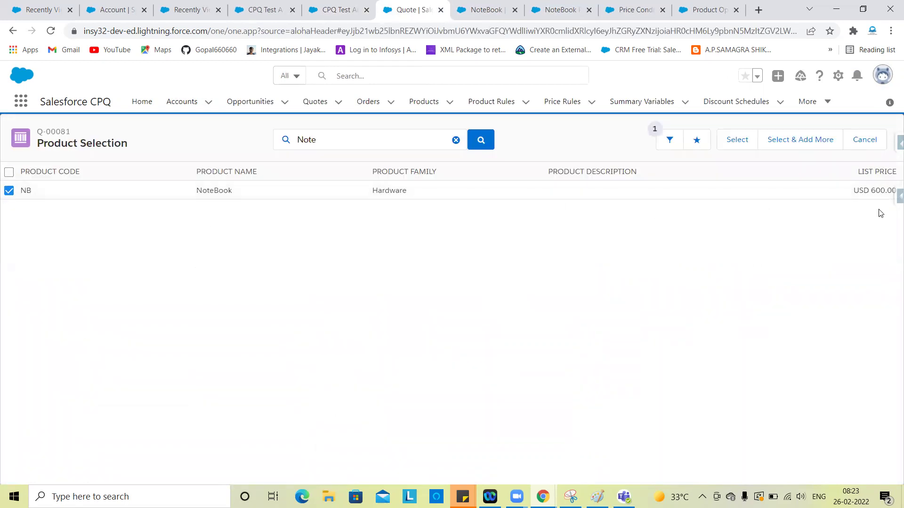
{"action": "scroll", "coordinate": [880, 213], "scroll_direction": "up", "scroll_amount": 5}
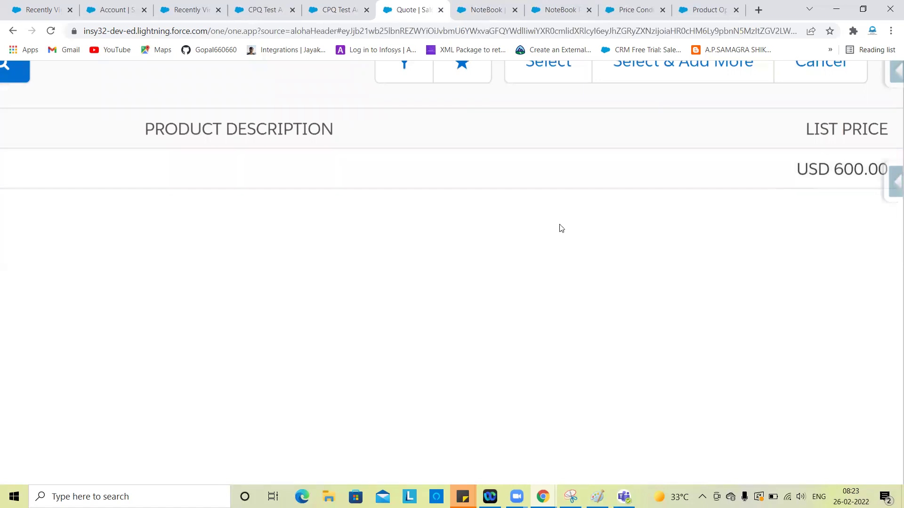
{"action": "scroll", "coordinate": [561, 229], "scroll_direction": "down", "scroll_amount": 5}
{"action": "left_click", "coordinate": [737, 141]}
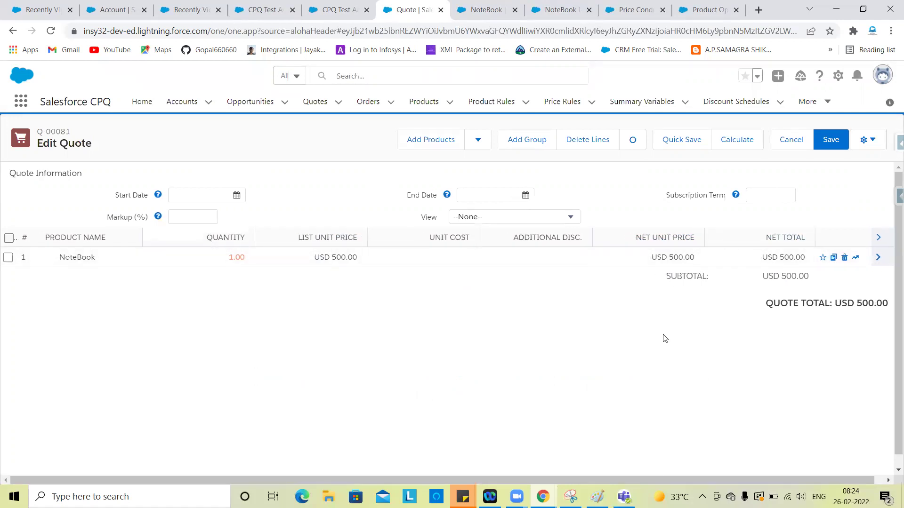
- Expand the NoteBook quote line's details and compare its original price with the list price in the product's price book
{"action": "left_click", "coordinate": [878, 258]}
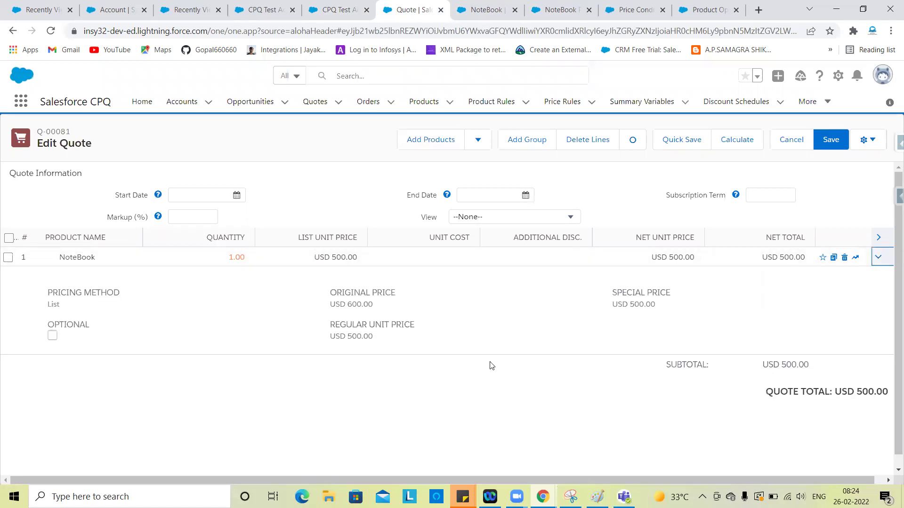
{"action": "triple_click", "coordinate": [350, 292]}
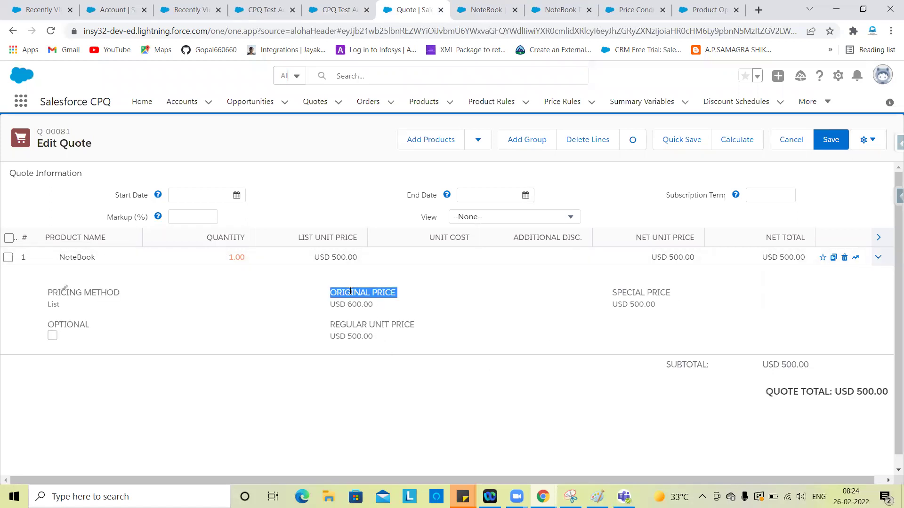
{"action": "double_click", "coordinate": [350, 302]}
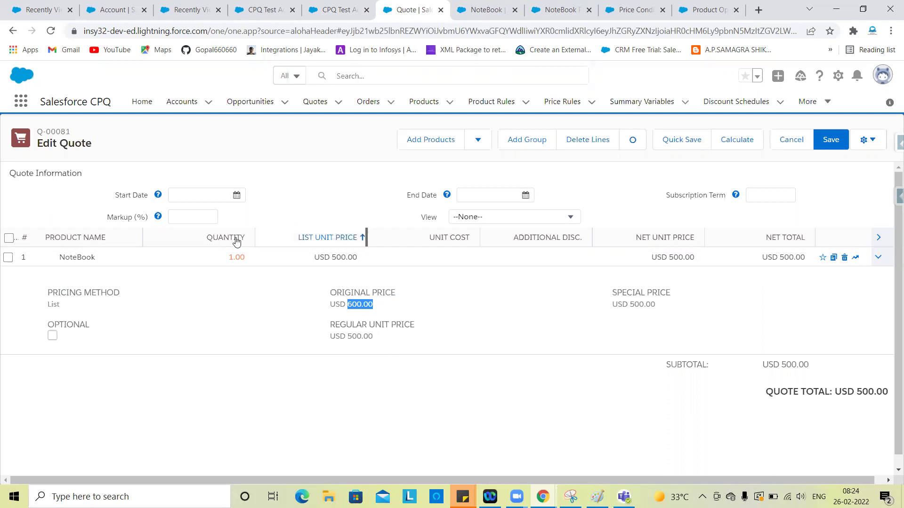
{"action": "left_click", "coordinate": [477, 9]}
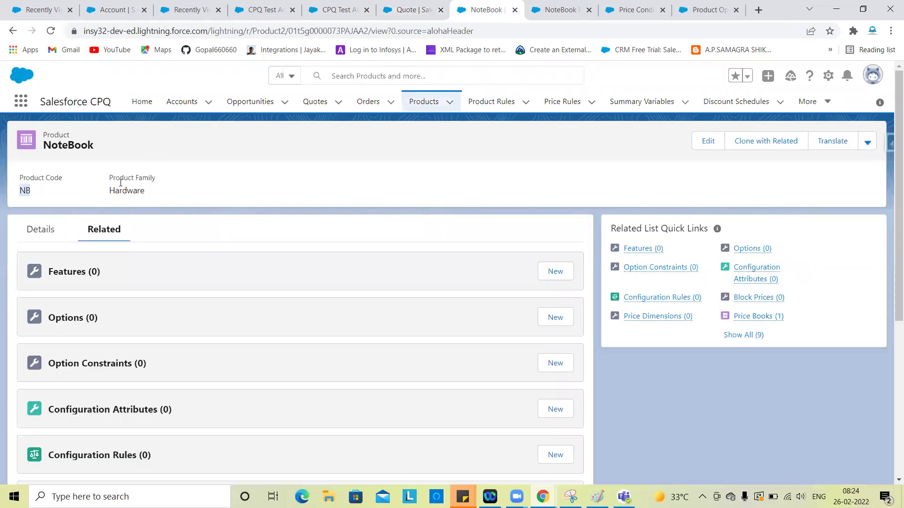
{"action": "scroll", "coordinate": [179, 332], "scroll_direction": "down", "scroll_amount": 5}
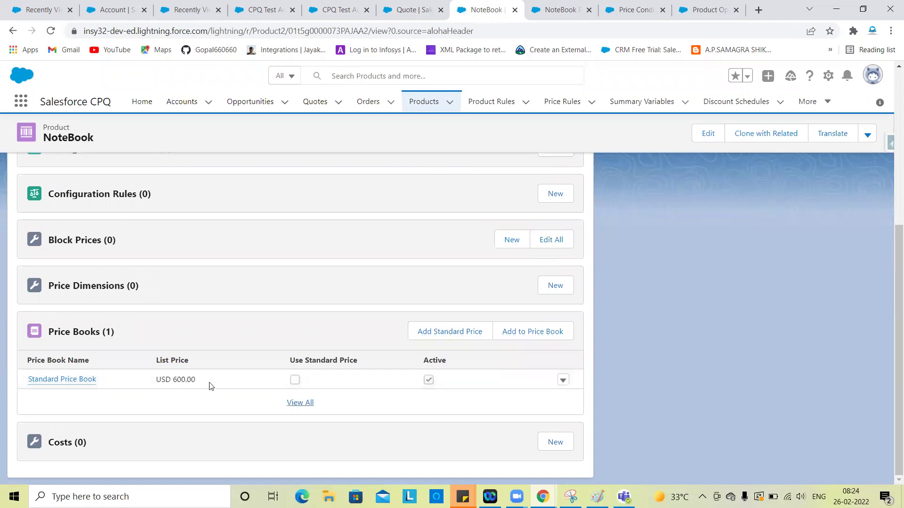
{"action": "left_click", "coordinate": [413, 3]}
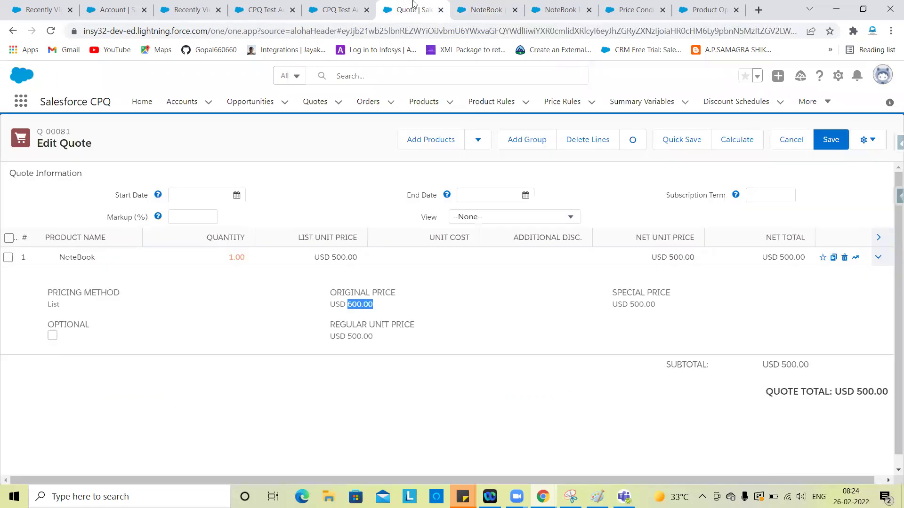
- Examine the original price, special price and list unit price of the NoteBook quote line
{"action": "left_click", "coordinate": [418, 431]}
{"action": "double_click", "coordinate": [353, 305]}
{"action": "left_click", "coordinate": [536, 375]}
{"action": "double_click", "coordinate": [638, 307]}
{"action": "triple_click", "coordinate": [639, 307]}
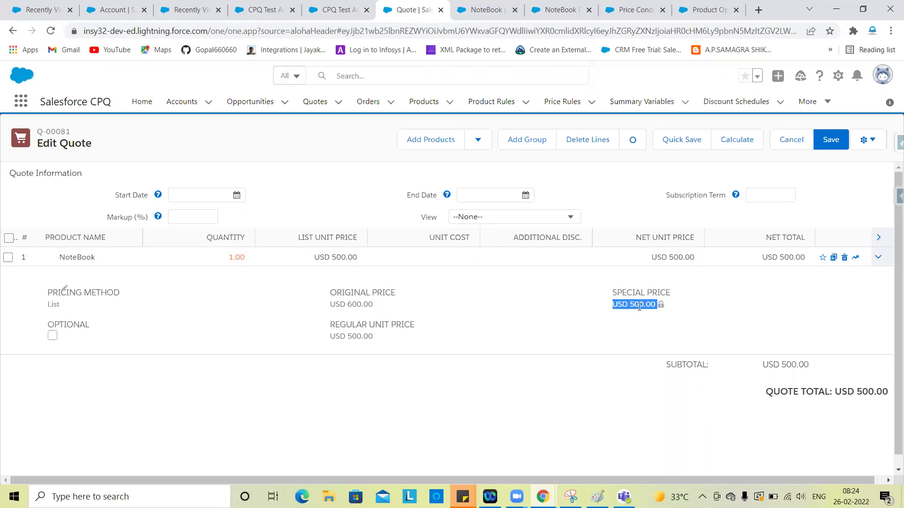
{"action": "left_click", "coordinate": [642, 307]}
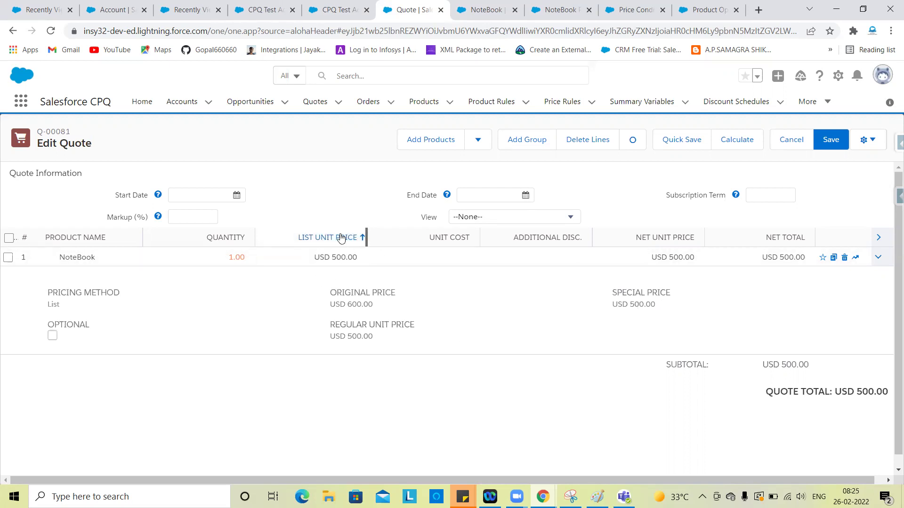
{"action": "triple_click", "coordinate": [356, 305]}
{"action": "left_click", "coordinate": [428, 381]}
{"action": "left_click", "coordinate": [335, 239]}
- Change the Industry of CPQ Test Account to Banking and save the account
{"action": "left_click", "coordinate": [337, 9]}
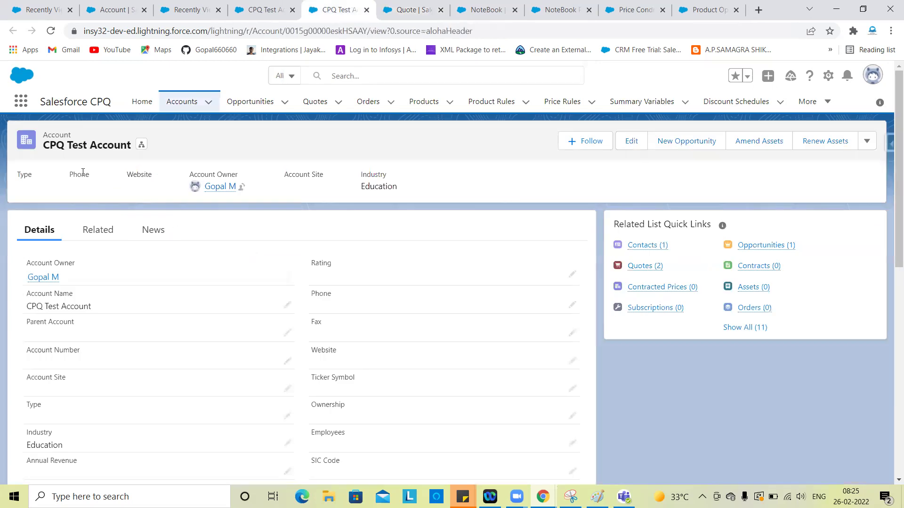
{"action": "scroll", "coordinate": [127, 353], "scroll_direction": "down", "scroll_amount": 3}
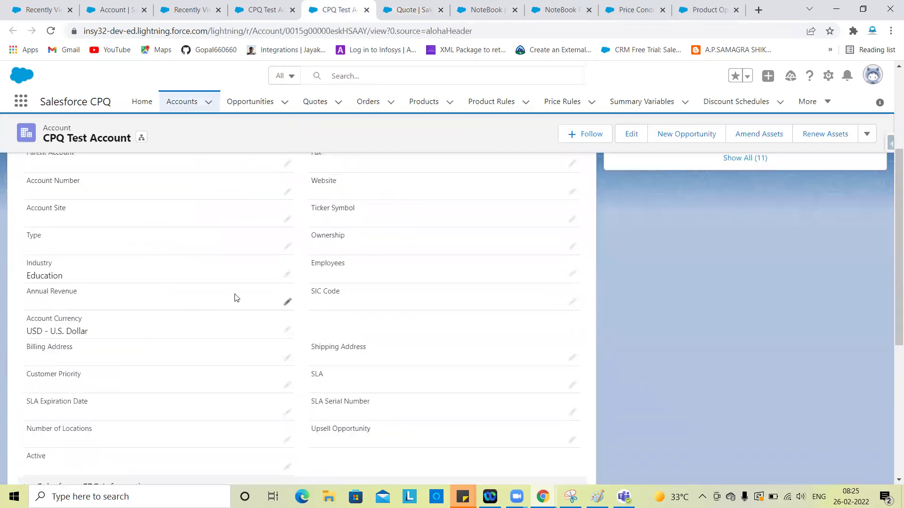
{"action": "left_click", "coordinate": [286, 277]}
{"action": "left_click", "coordinate": [245, 282]}
{"action": "left_click", "coordinate": [145, 323]}
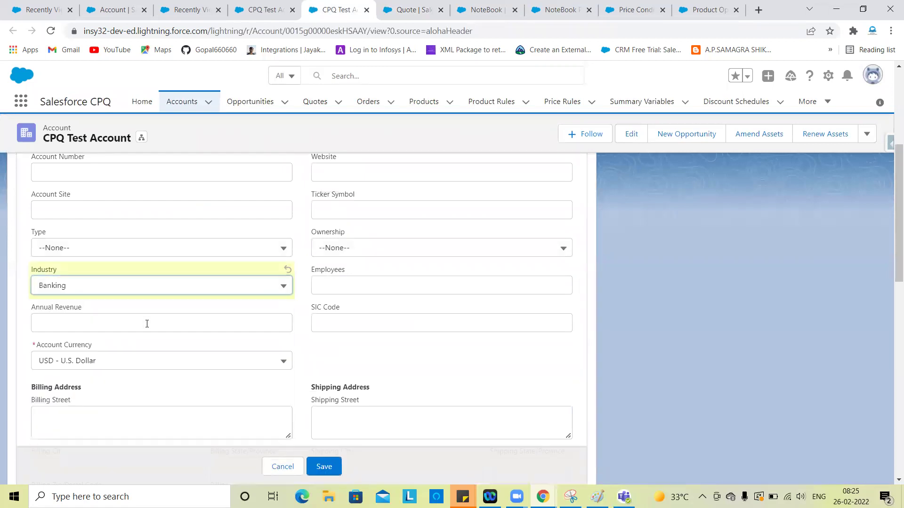
{"action": "left_click", "coordinate": [324, 467]}
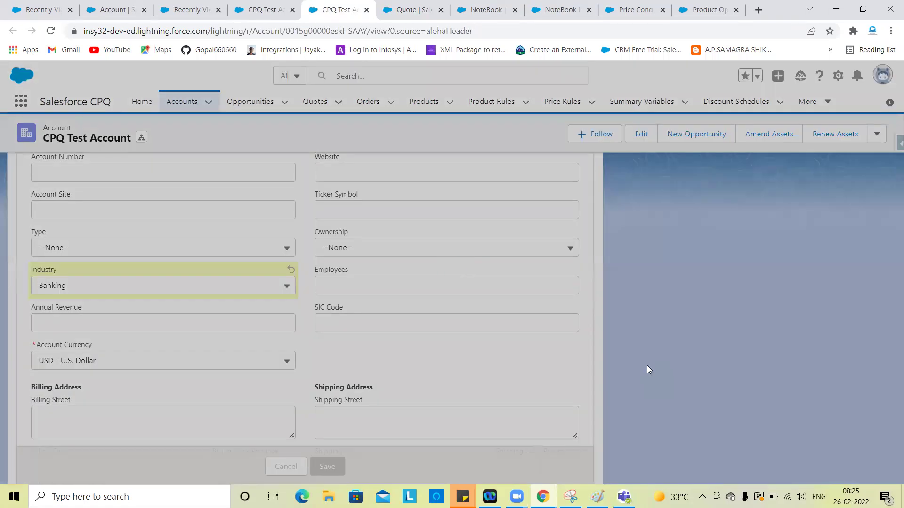
{"action": "scroll", "coordinate": [623, 337], "scroll_direction": "up", "scroll_amount": 5}
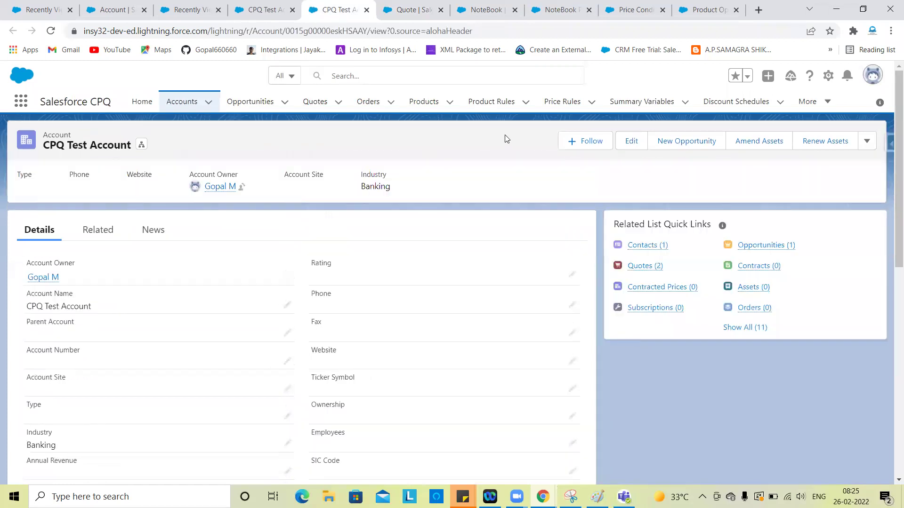
- Reload the line editor of quote Q-00081 and add the NoteBook product, found by searching for note
{"action": "left_click", "coordinate": [411, 4]}
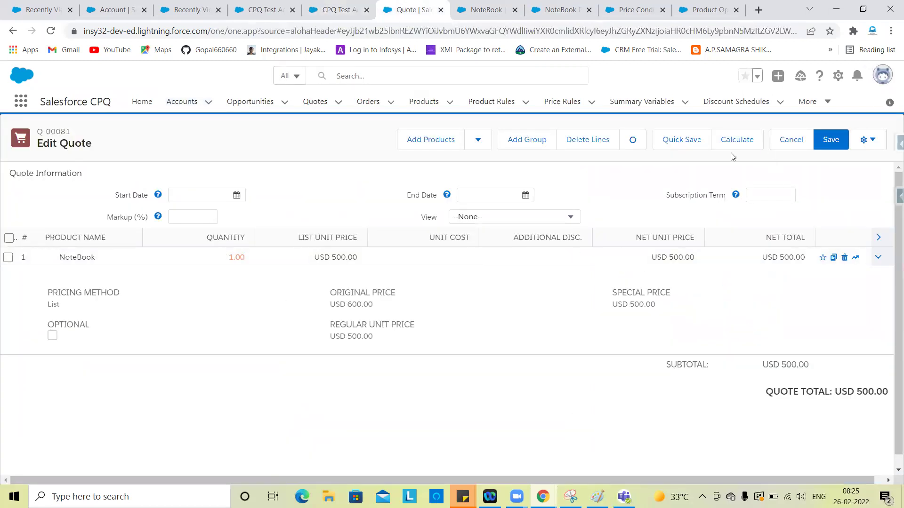
{"action": "left_click", "coordinate": [50, 31]}
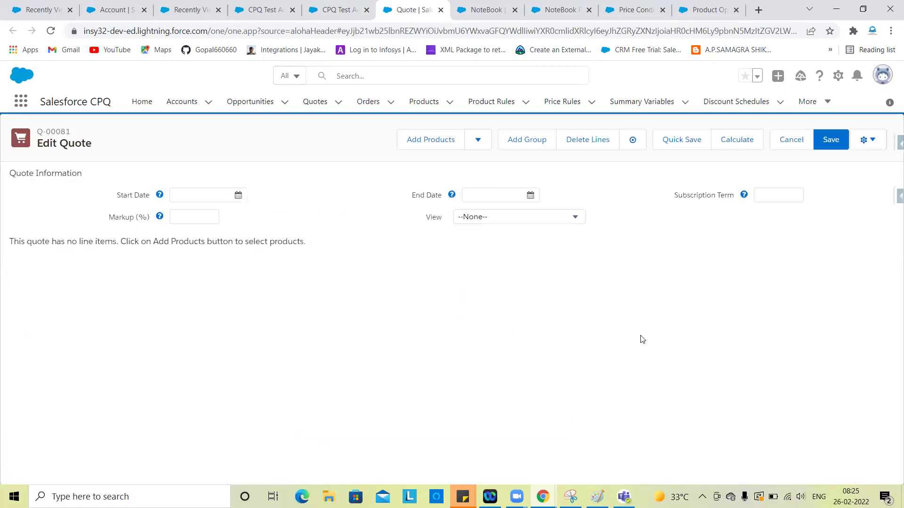
{"action": "left_click", "coordinate": [444, 149]}
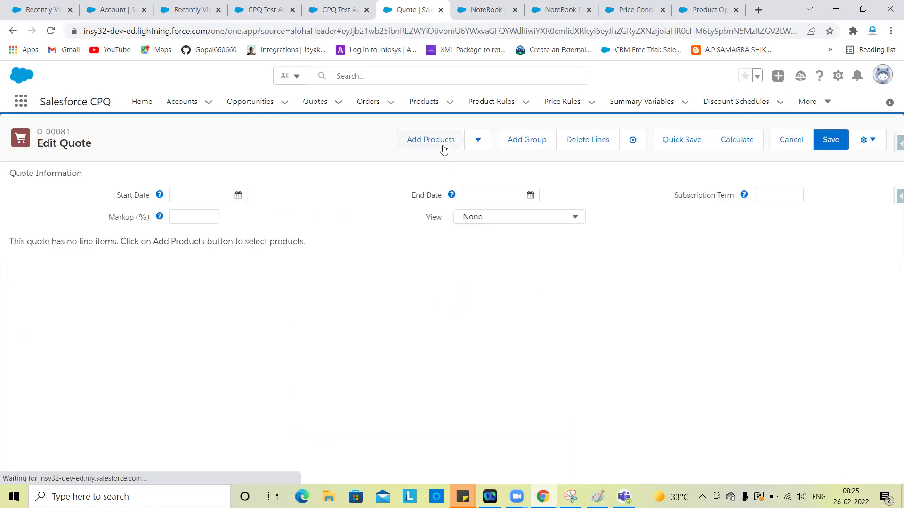
{"action": "left_click", "coordinate": [329, 142]}
{"action": "type", "text": "note"}
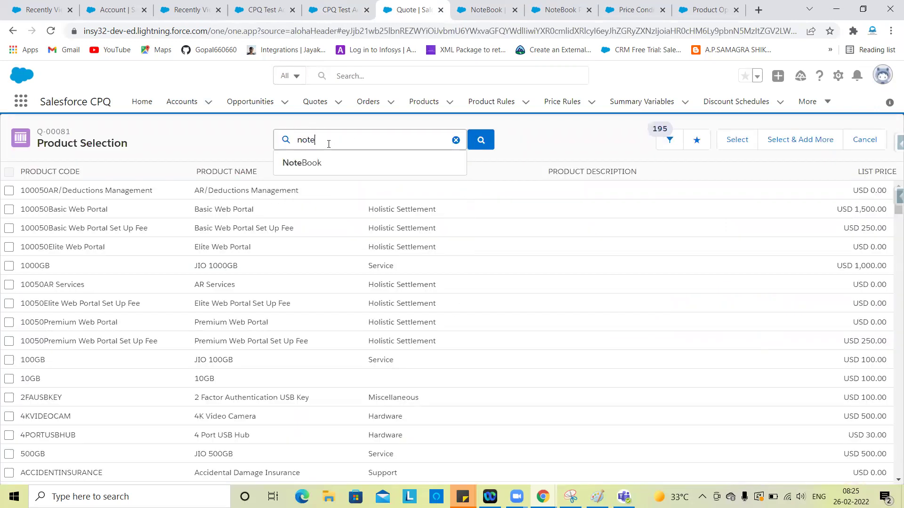
{"action": "key", "text": "Return"}
{"action": "left_click", "coordinate": [9, 191]}
{"action": "left_click", "coordinate": [733, 146]}
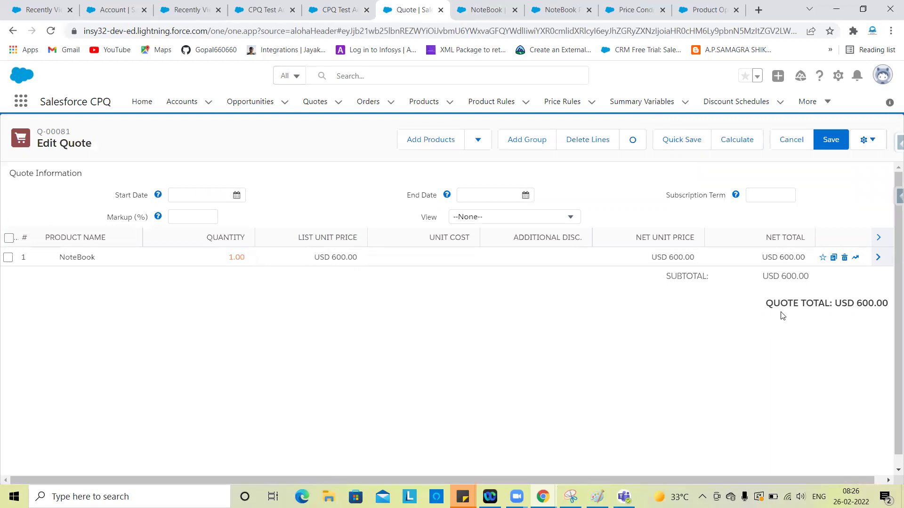
- Expand the NoteBook quote line's details and check its prices against the Industry of CPQ Test Account
{"action": "left_click", "coordinate": [879, 257]}
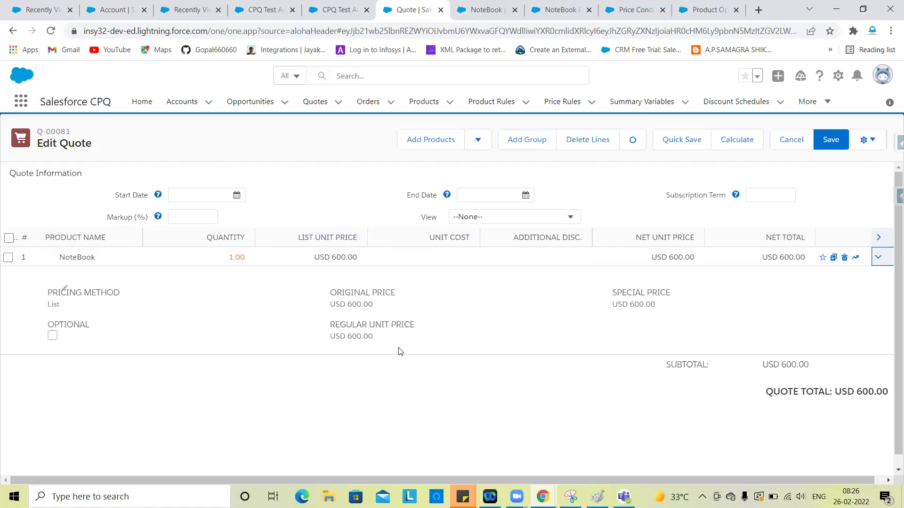
{"action": "left_click", "coordinate": [345, 11]}
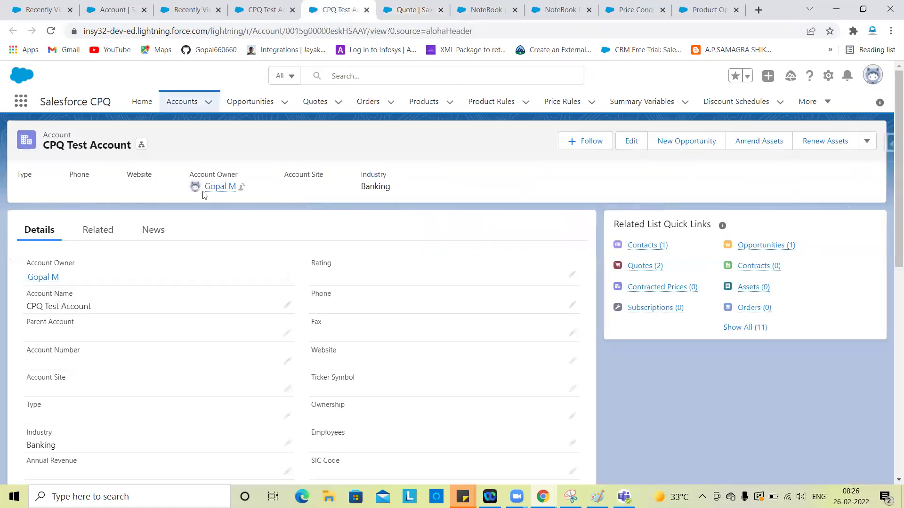
{"action": "left_click", "coordinate": [412, 7]}
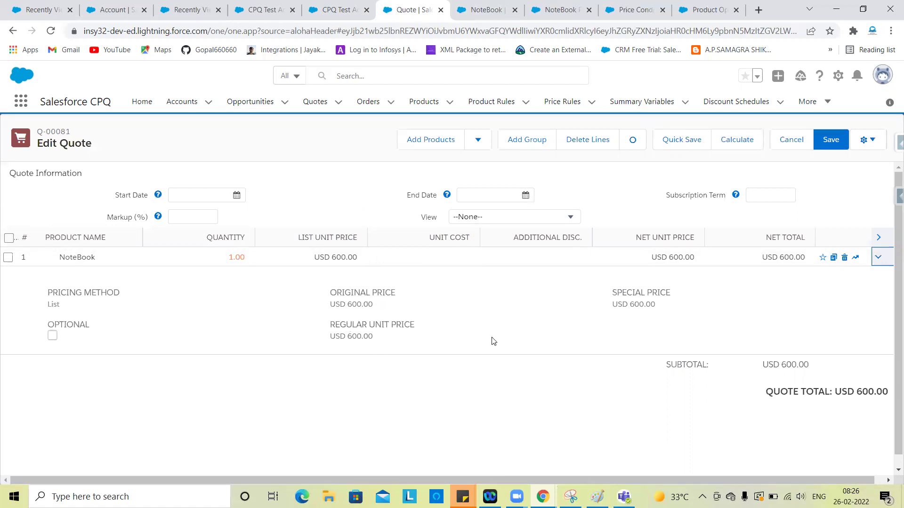
{"action": "left_click", "coordinate": [351, 7]}
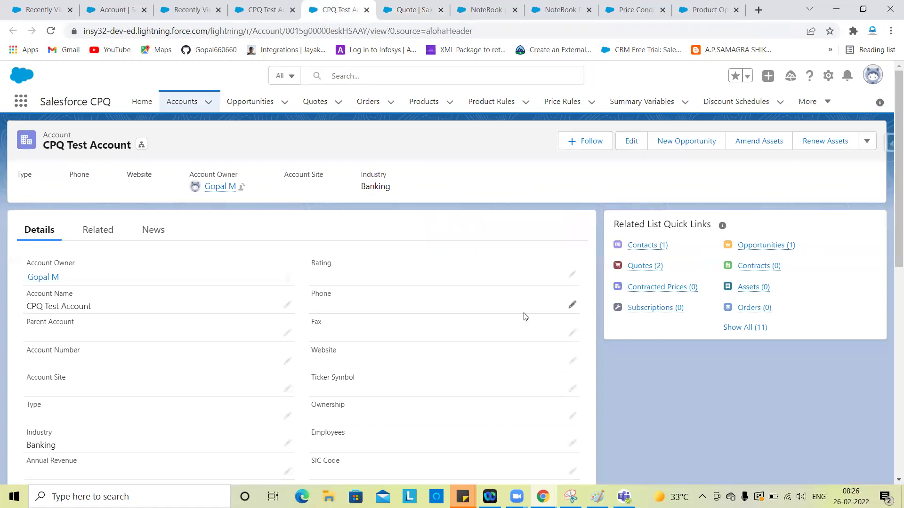
- Open the account's Test CPQ opportunity and view its quote Q-00081 to check the Account Industry
{"action": "mouse_move", "coordinate": [753, 250]}
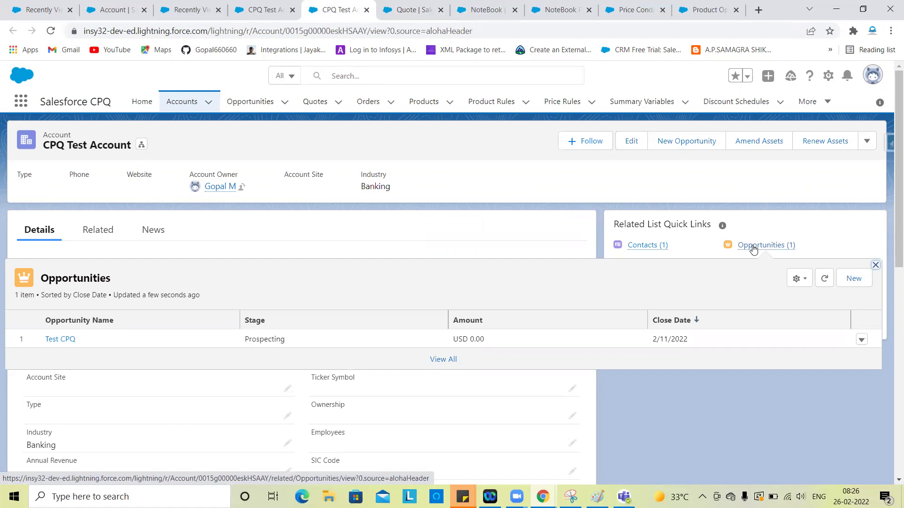
{"action": "left_click", "coordinate": [753, 247]}
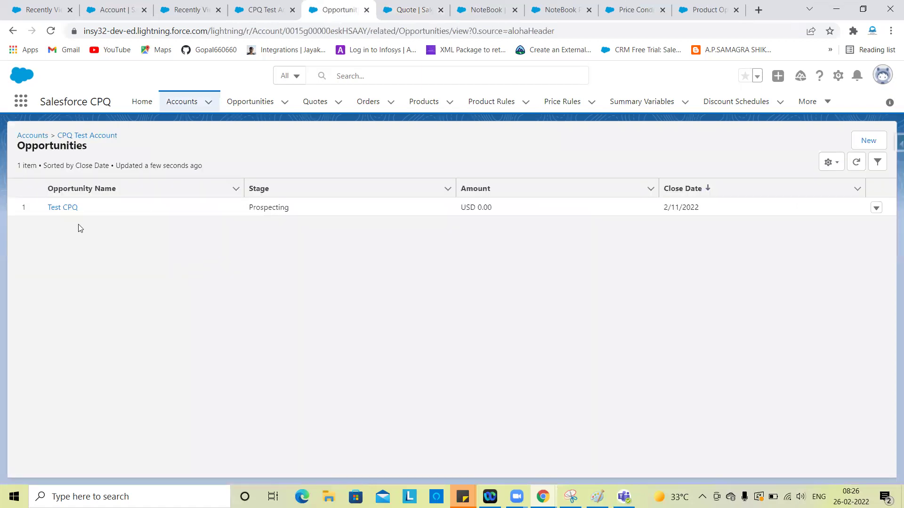
{"action": "left_click", "coordinate": [64, 209]}
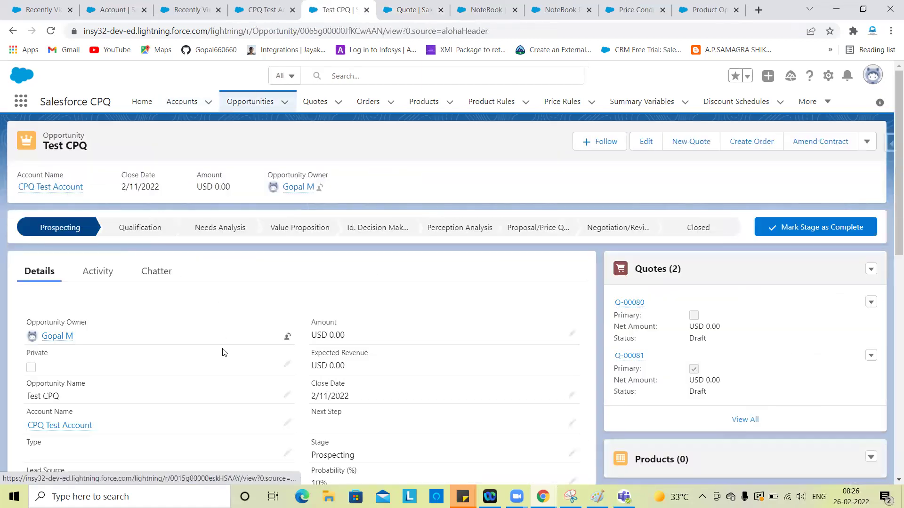
{"action": "scroll", "coordinate": [224, 352], "scroll_direction": "down", "scroll_amount": 1}
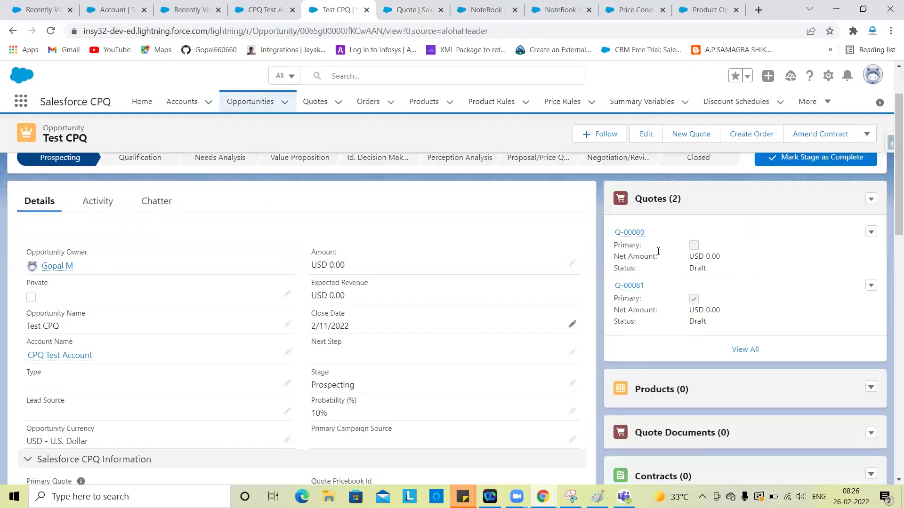
{"action": "left_click", "coordinate": [629, 286]}
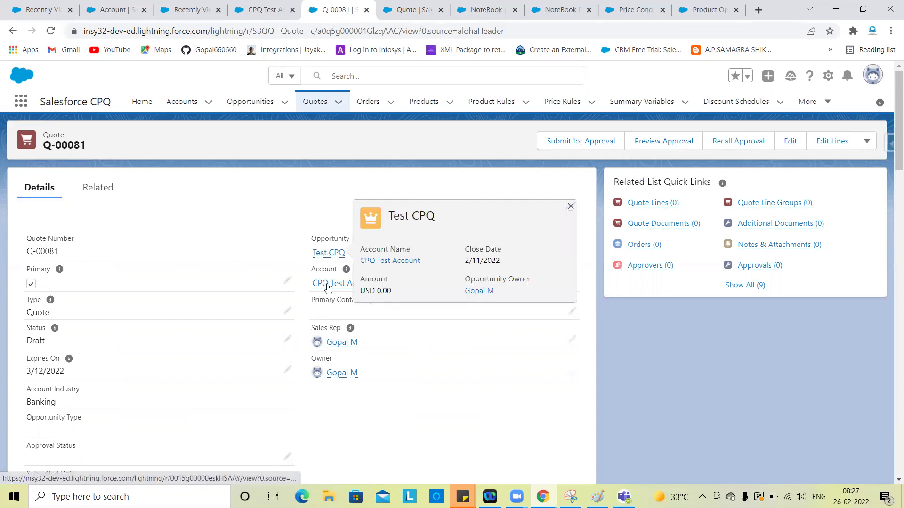
{"action": "mouse_move", "coordinate": [328, 284]}
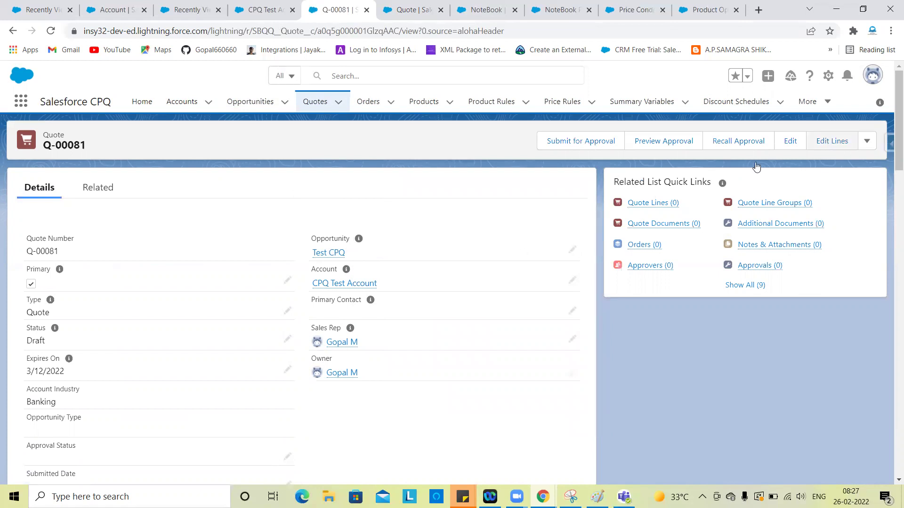
- Try to save CPQ Test Account with Education as its Industry in the edit form already open in another browser tab
{"action": "left_click", "coordinate": [265, 3]}
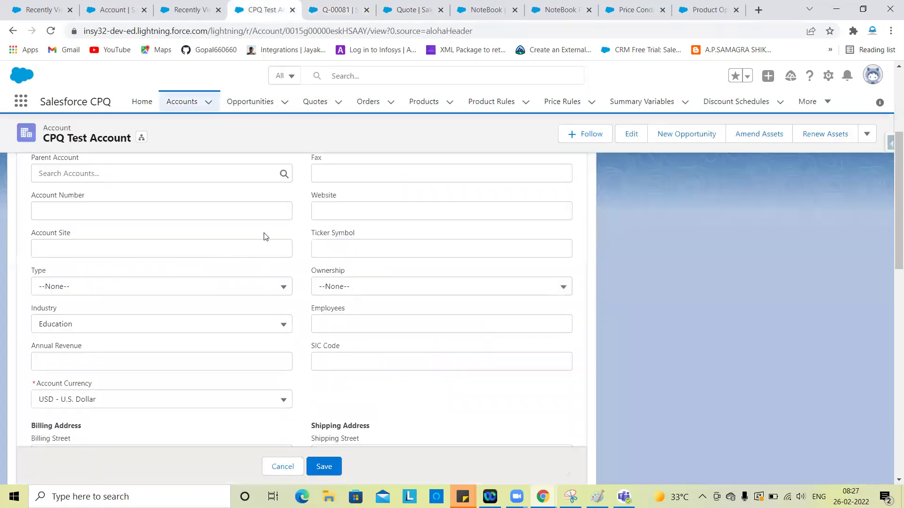
{"action": "scroll", "coordinate": [209, 302], "scroll_direction": "up", "scroll_amount": 3}
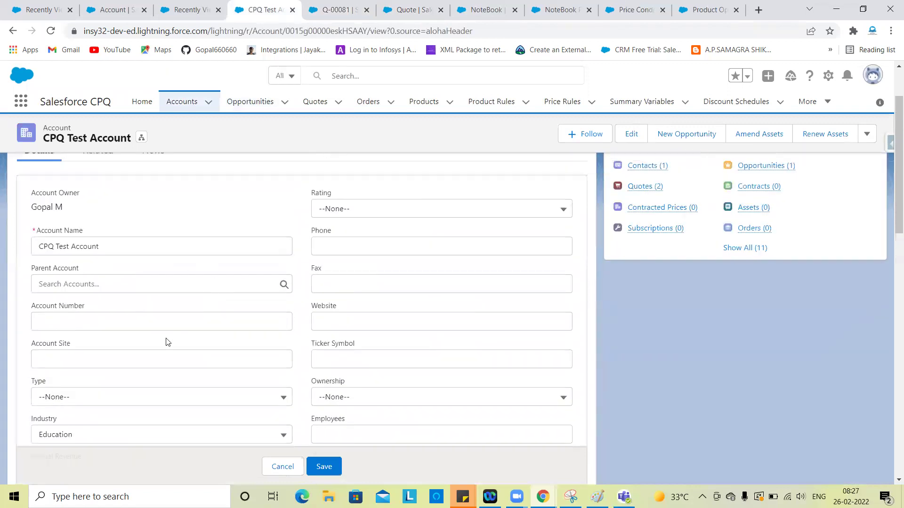
{"action": "scroll", "coordinate": [167, 342], "scroll_direction": "down", "scroll_amount": 2}
{"action": "left_click", "coordinate": [113, 364]}
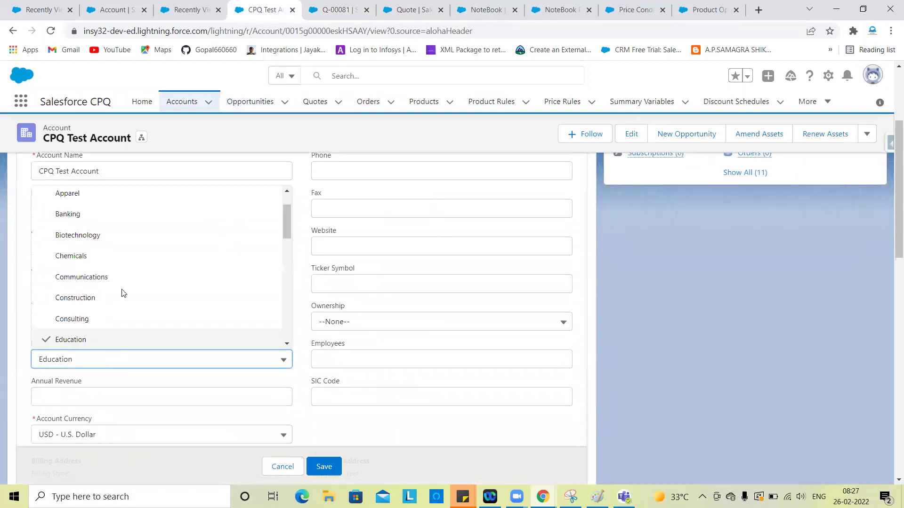
{"action": "left_click", "coordinate": [80, 338]}
{"action": "scroll", "coordinate": [281, 354], "scroll_direction": "down", "scroll_amount": 2}
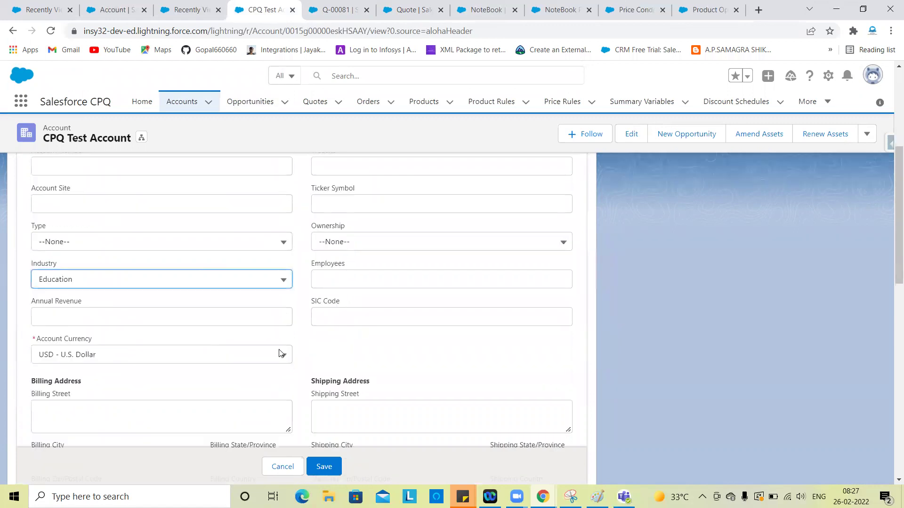
{"action": "left_click", "coordinate": [323, 466]}
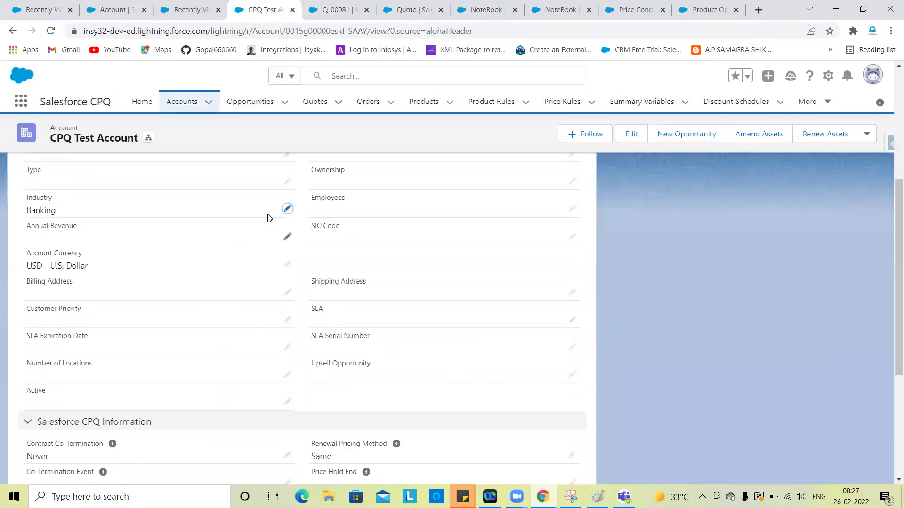
- Set the Industry of CPQ Test Account to Education and save the account
{"action": "left_click", "coordinate": [287, 209]}
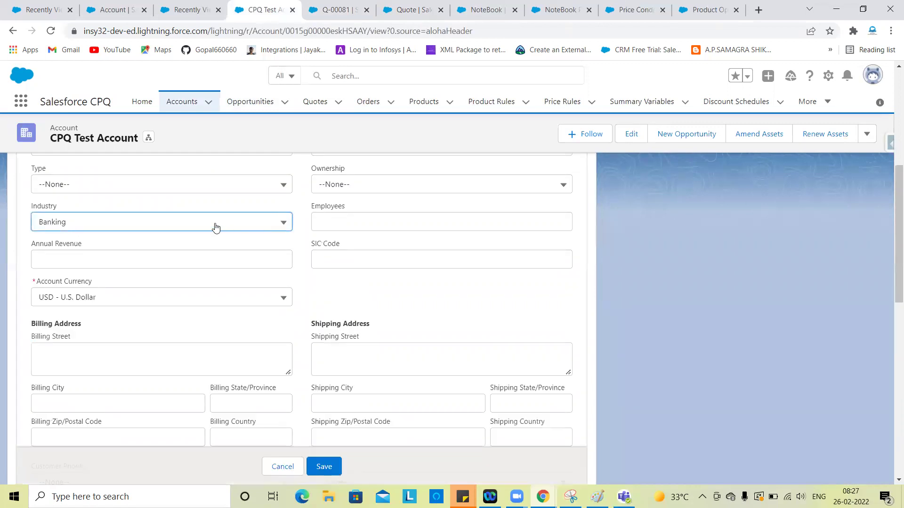
{"action": "left_click", "coordinate": [215, 228]}
{"action": "scroll", "coordinate": [147, 321], "scroll_direction": "down", "scroll_amount": 3}
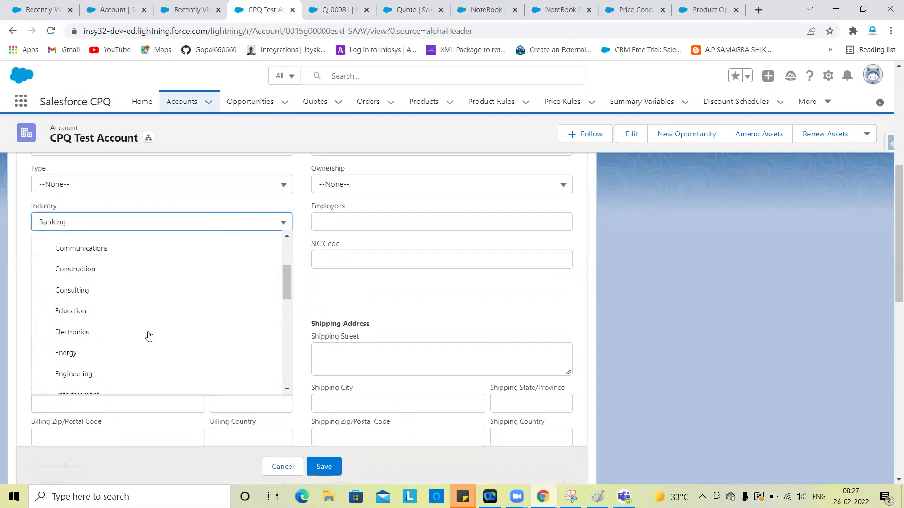
{"action": "left_click", "coordinate": [113, 295]}
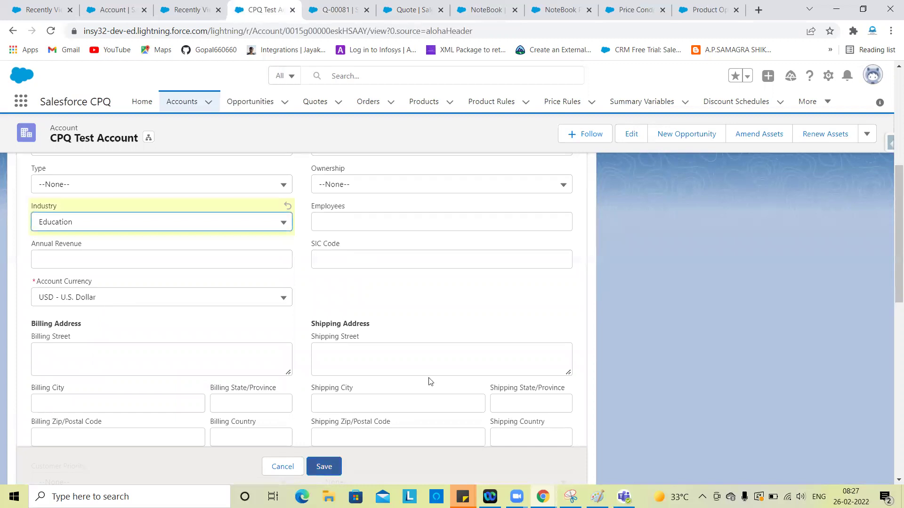
{"action": "scroll", "coordinate": [428, 380], "scroll_direction": "down", "scroll_amount": 3}
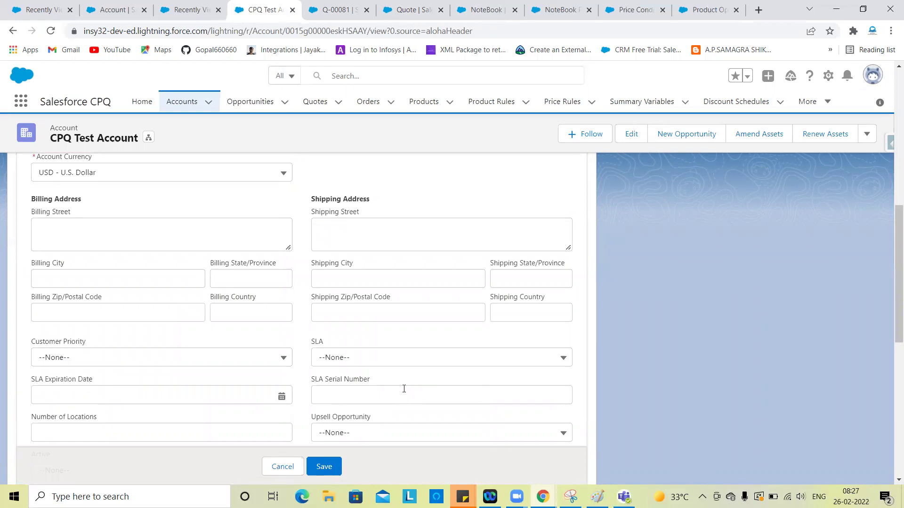
{"action": "left_click", "coordinate": [324, 466]}
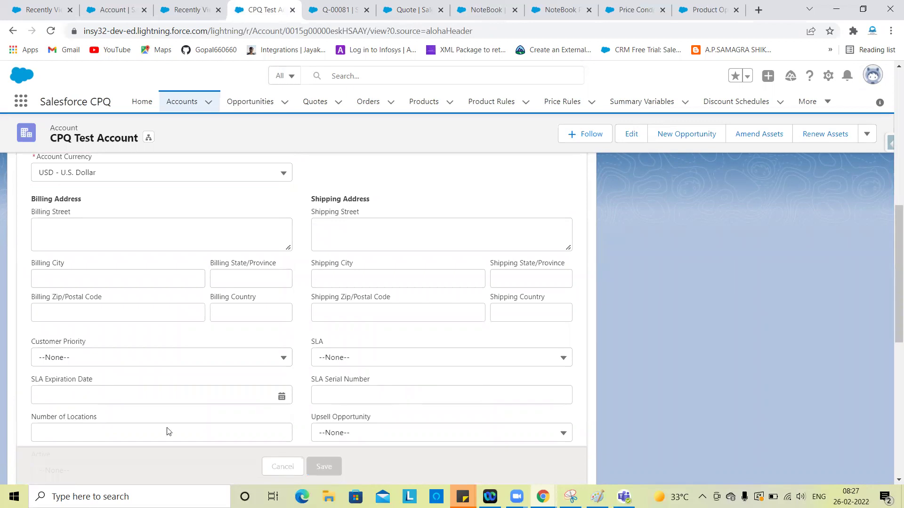
{"action": "left_click", "coordinate": [212, 489]}
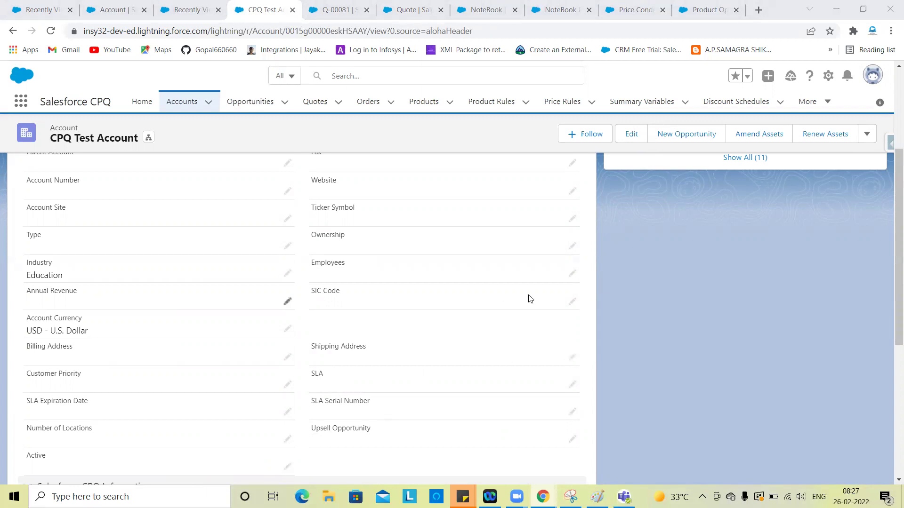
- Edit the lines of quote Q-00081 and add the NoteBook product, found by searching for "note"
{"action": "left_click", "coordinate": [338, 6]}
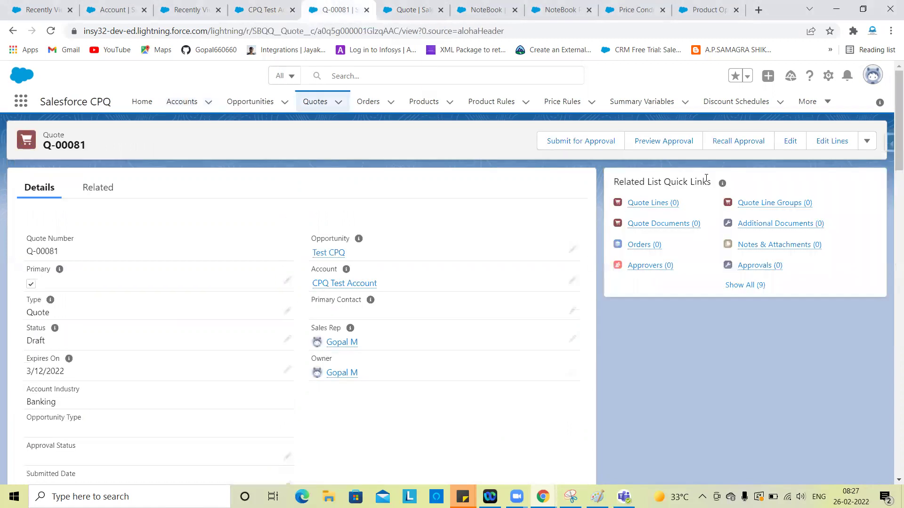
{"action": "left_click", "coordinate": [825, 142]}
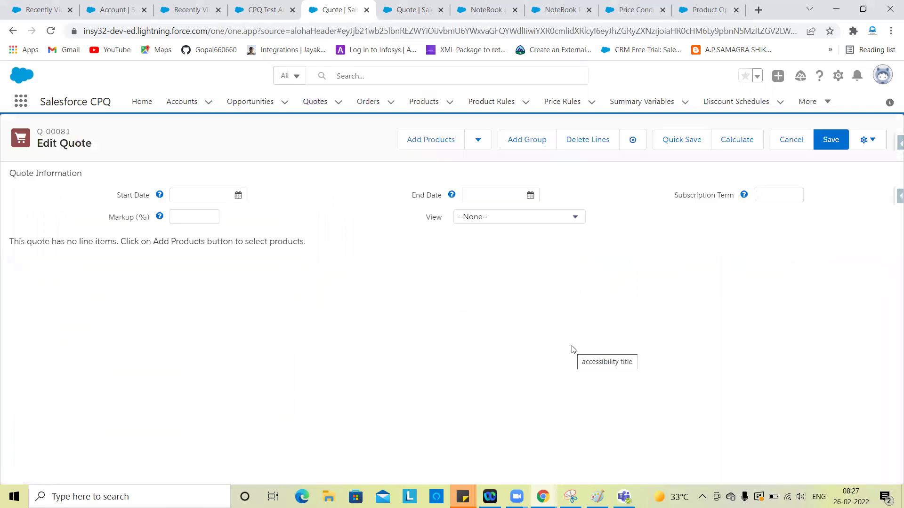
{"action": "left_click", "coordinate": [425, 148]}
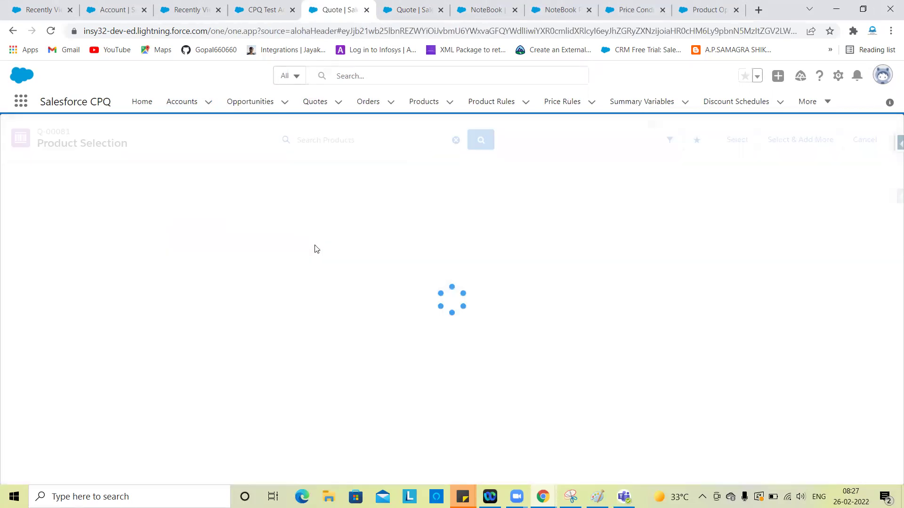
{"action": "left_click", "coordinate": [328, 142]}
{"action": "type", "text": "note"}
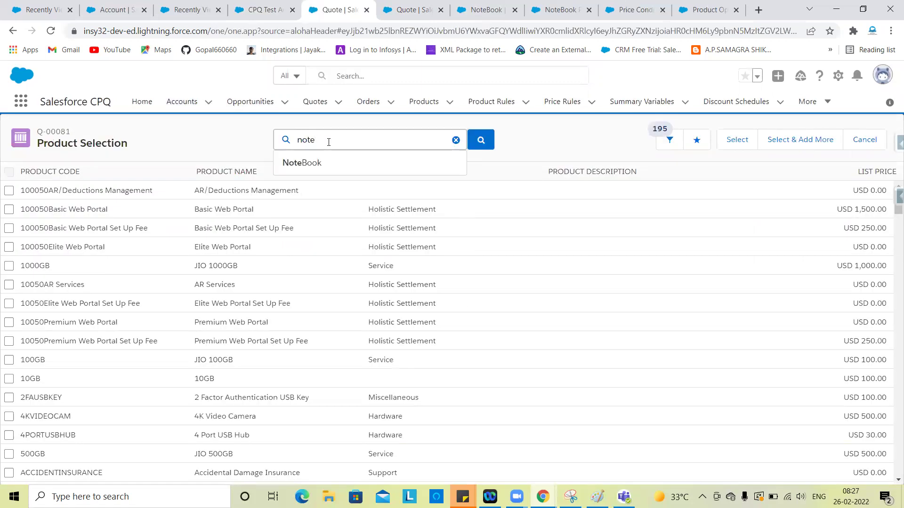
{"action": "key", "text": "Return"}
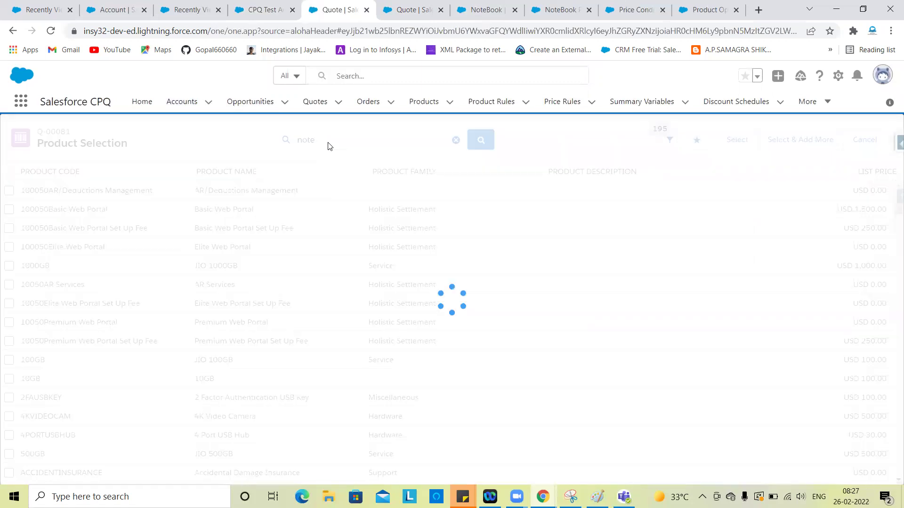
{"action": "left_click", "coordinate": [9, 191]}
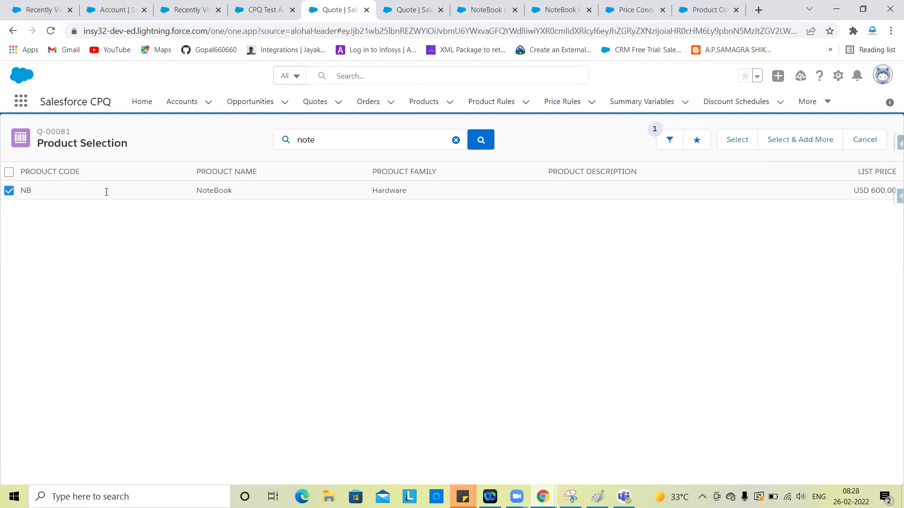
{"action": "left_click", "coordinate": [738, 141]}
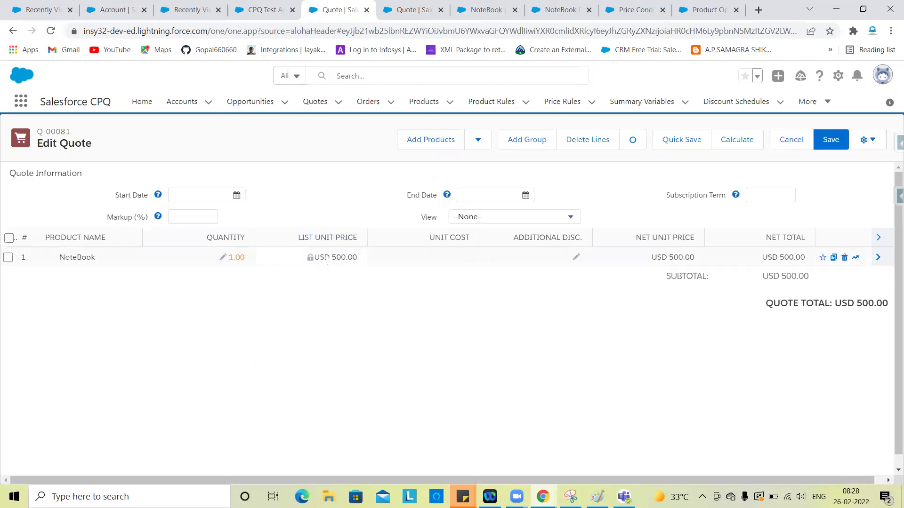
- Expand the NoteBook quote line's details, set its quantity to 10 and recalculate the quote
{"action": "left_click", "coordinate": [878, 257]}
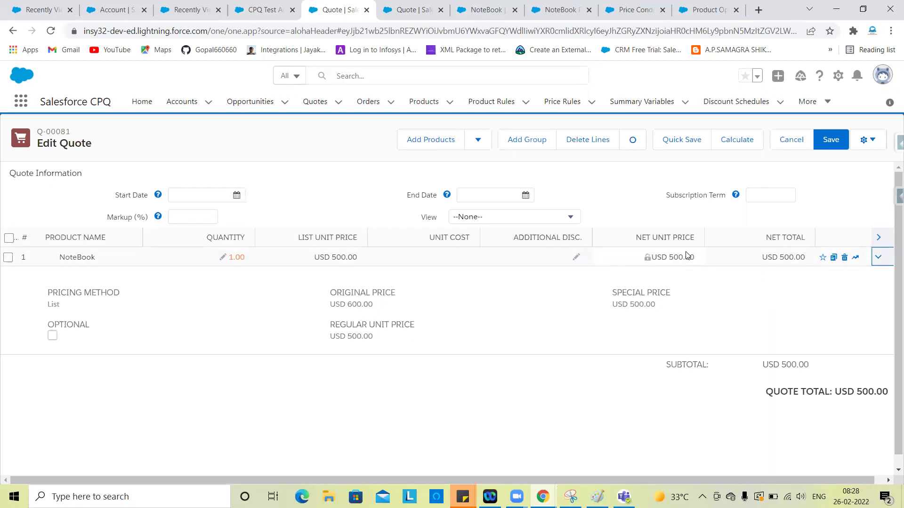
{"action": "left_click", "coordinate": [227, 255]}
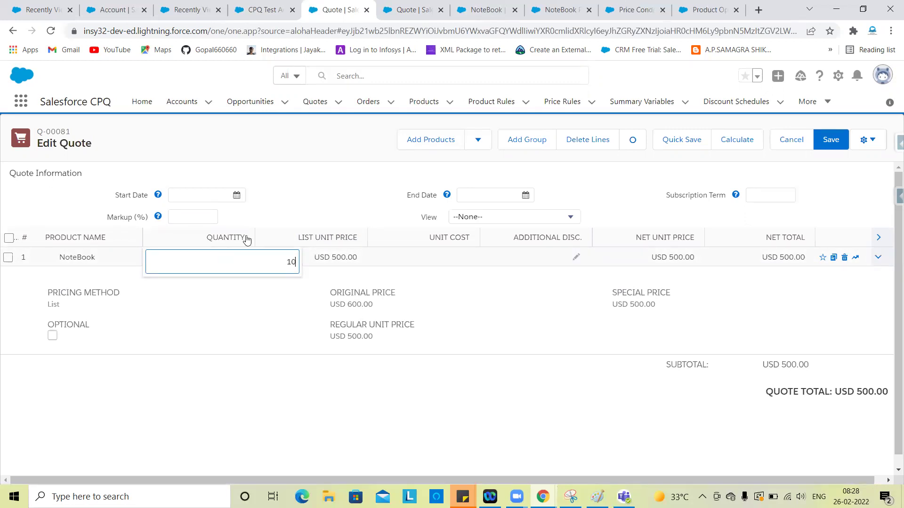
{"action": "left_click", "coordinate": [312, 158]}
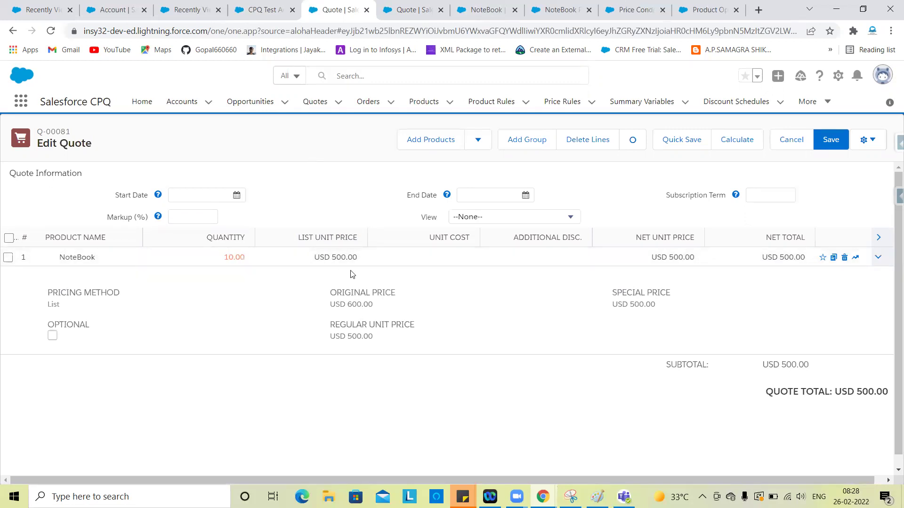
{"action": "left_click", "coordinate": [730, 140]}
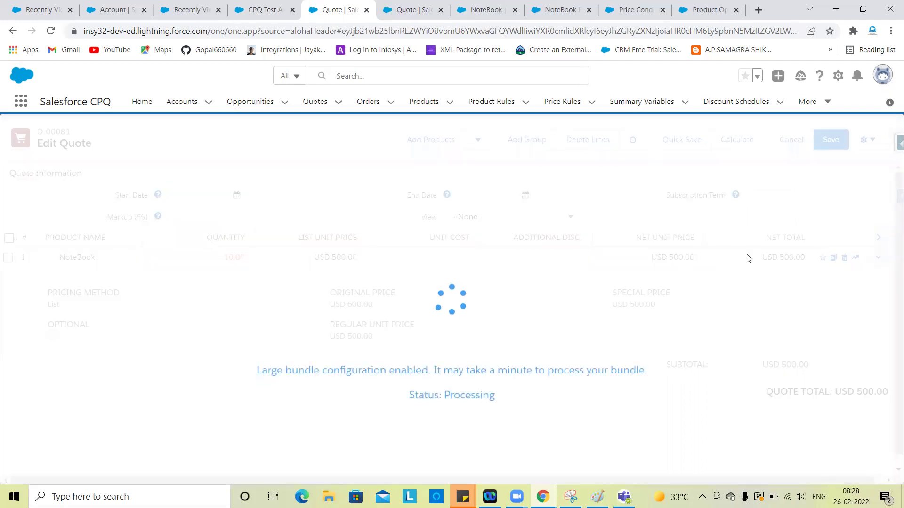
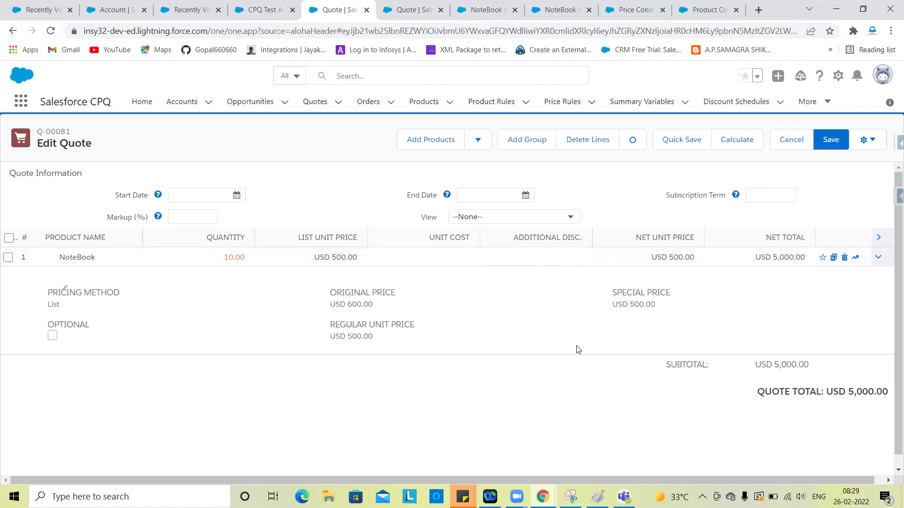
- Give the NoteBook line an additional discount of 5%, recalculate the quote and collapse the line's details
{"action": "left_click", "coordinate": [576, 257]}
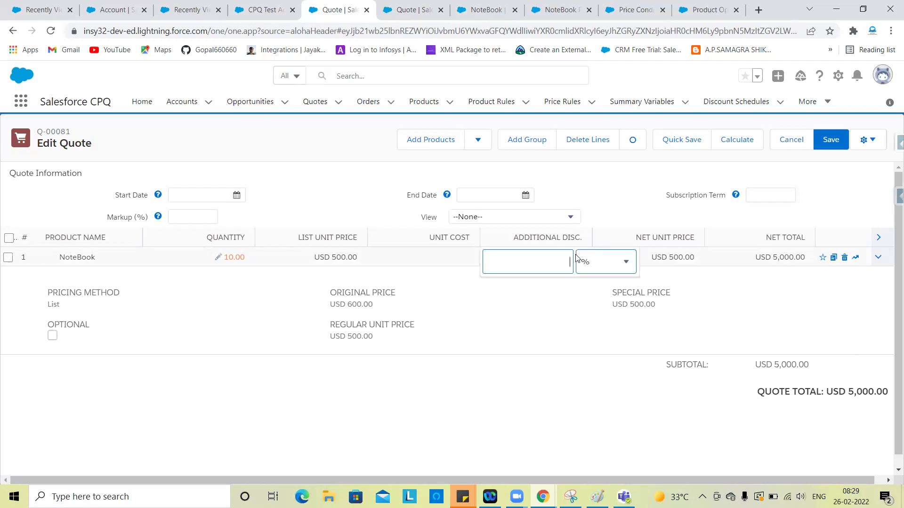
{"action": "type", "text": "5"}
{"action": "left_click", "coordinate": [549, 428]}
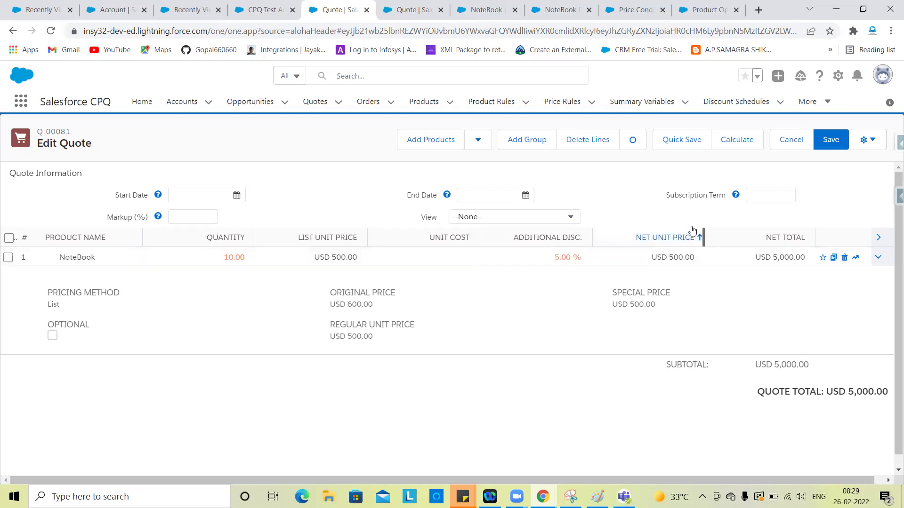
{"action": "left_click", "coordinate": [725, 148]}
{"action": "left_click", "coordinate": [878, 257]}
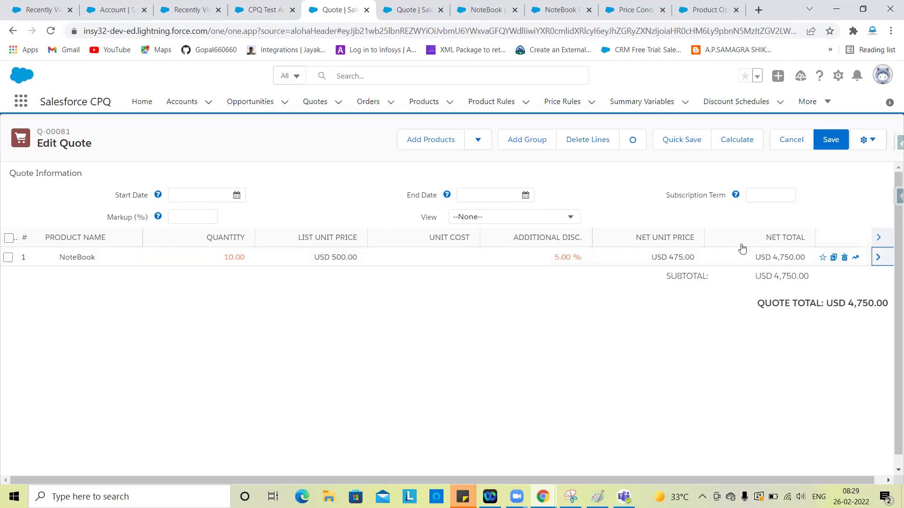
- Clear the additional discount on the NoteBook line and recalculate the quote
{"action": "left_click", "coordinate": [550, 257]}
{"action": "key", "text": "BackSpace"}
{"action": "left_click", "coordinate": [613, 365]}
{"action": "left_click", "coordinate": [742, 139]}
- Check which fields a new price condition of NoteBook Price Rule offers for the Product Option object, and discard the condition
{"action": "left_click", "coordinate": [423, 4]}
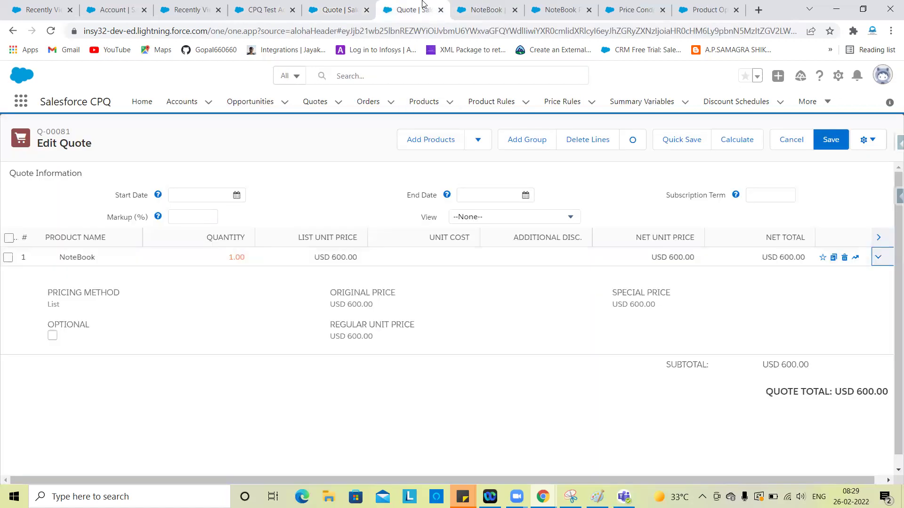
{"action": "left_click", "coordinate": [537, 6]}
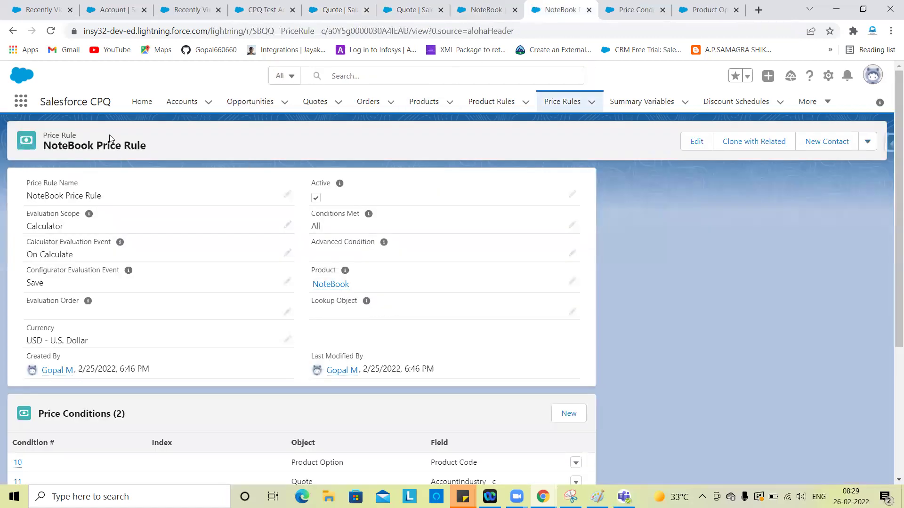
{"action": "scroll", "coordinate": [195, 311], "scroll_direction": "down", "scroll_amount": 3}
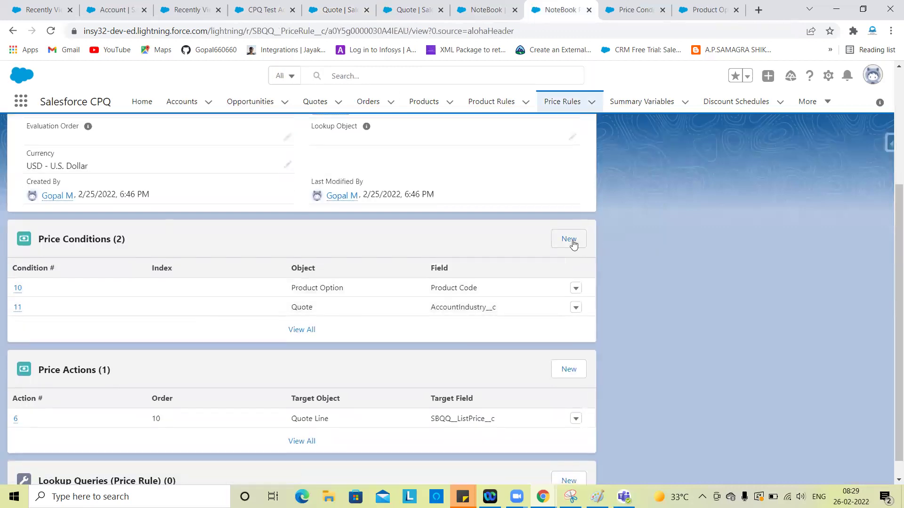
{"action": "left_click", "coordinate": [571, 241]}
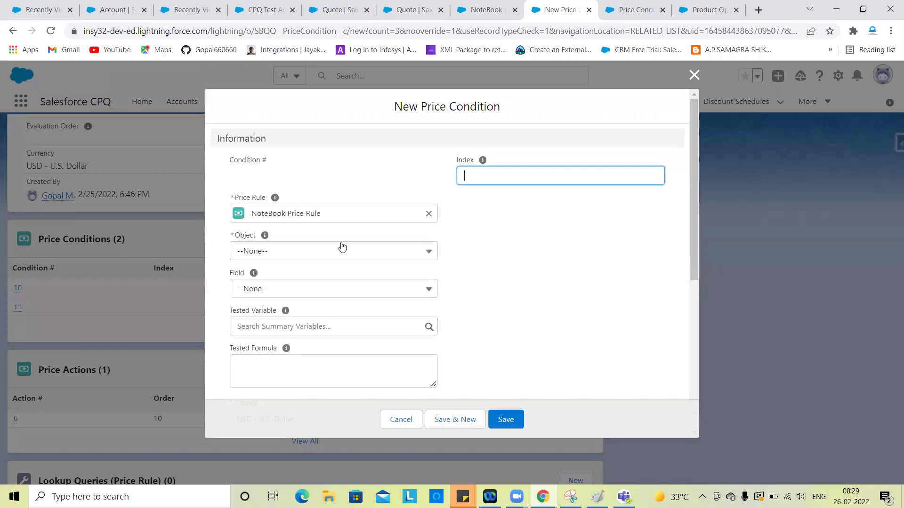
{"action": "left_click", "coordinate": [284, 252]}
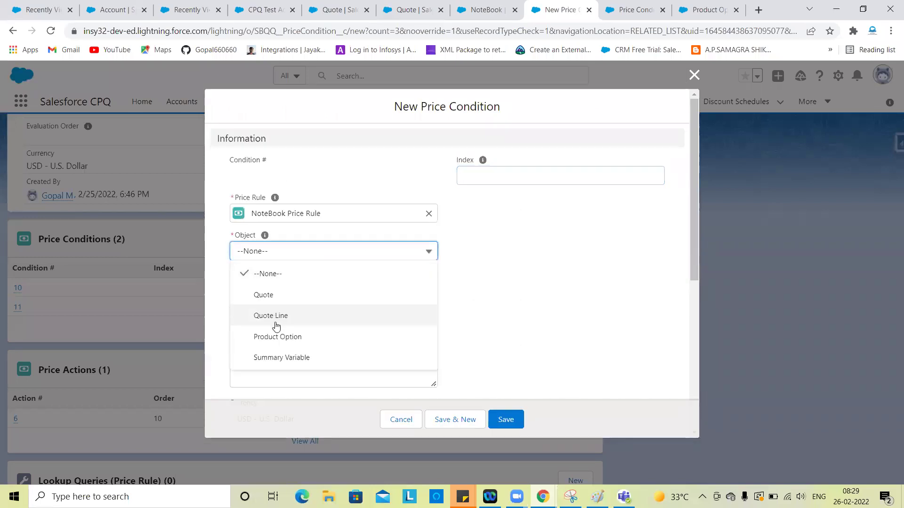
{"action": "left_click", "coordinate": [275, 337]}
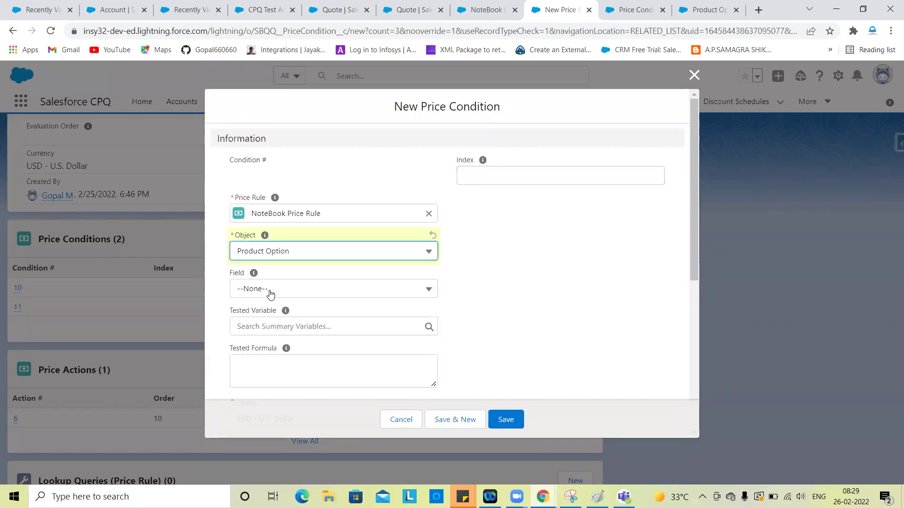
{"action": "left_click", "coordinate": [270, 293]}
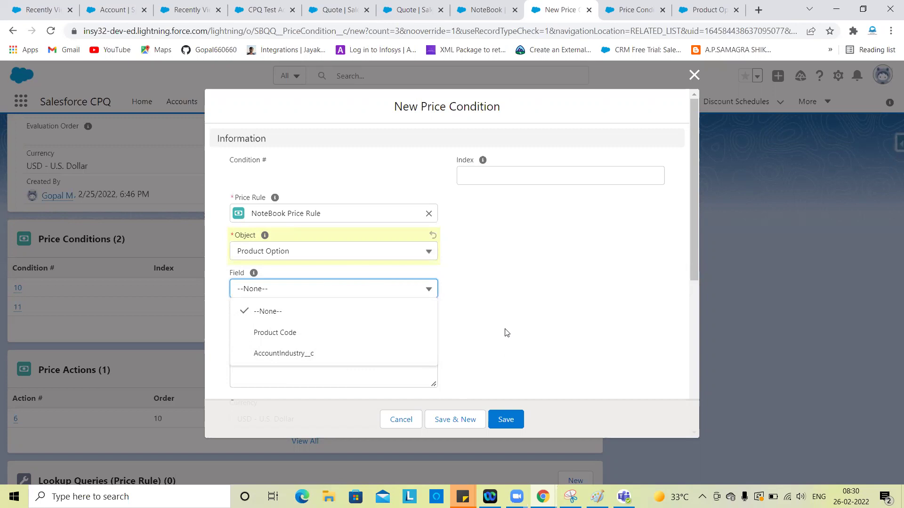
{"action": "left_click", "coordinate": [397, 426]}
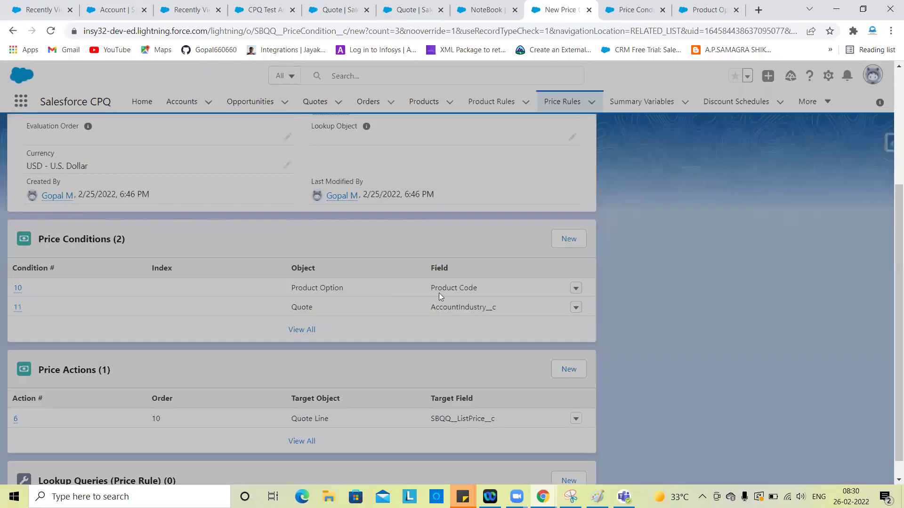
- View all price conditions of NoteBook Price Rule and check the field choices of a blank new condition without saving it
{"action": "scroll", "coordinate": [418, 368], "scroll_direction": "down", "scroll_amount": 1}
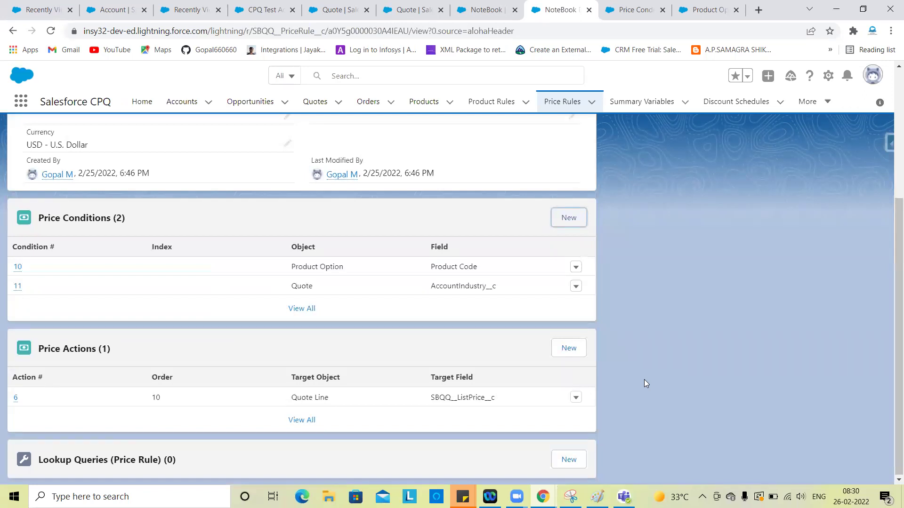
{"action": "left_click", "coordinate": [436, 316]}
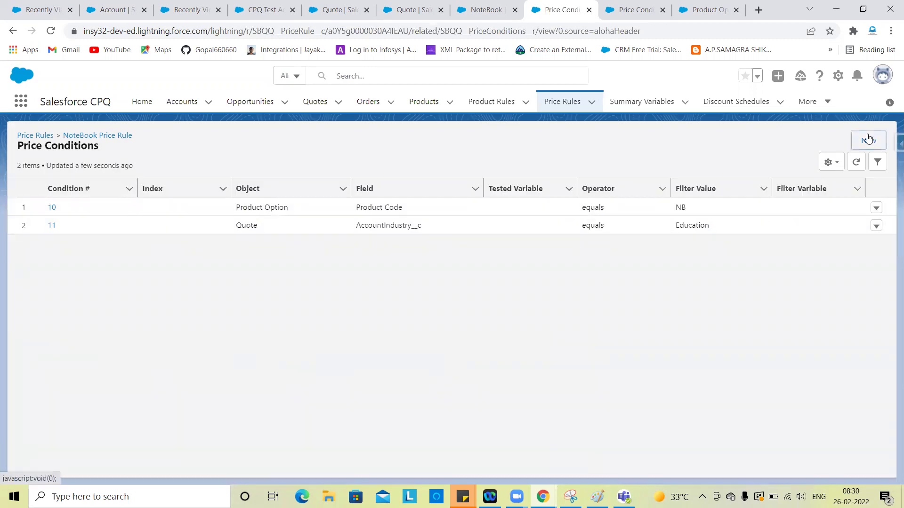
{"action": "left_click", "coordinate": [868, 140]}
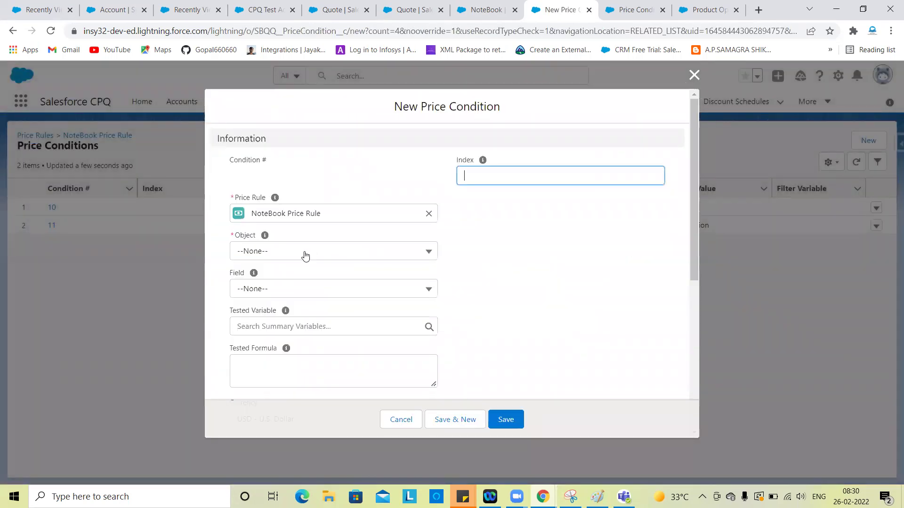
{"action": "left_click", "coordinate": [305, 256]}
{"action": "left_click", "coordinate": [461, 278]}
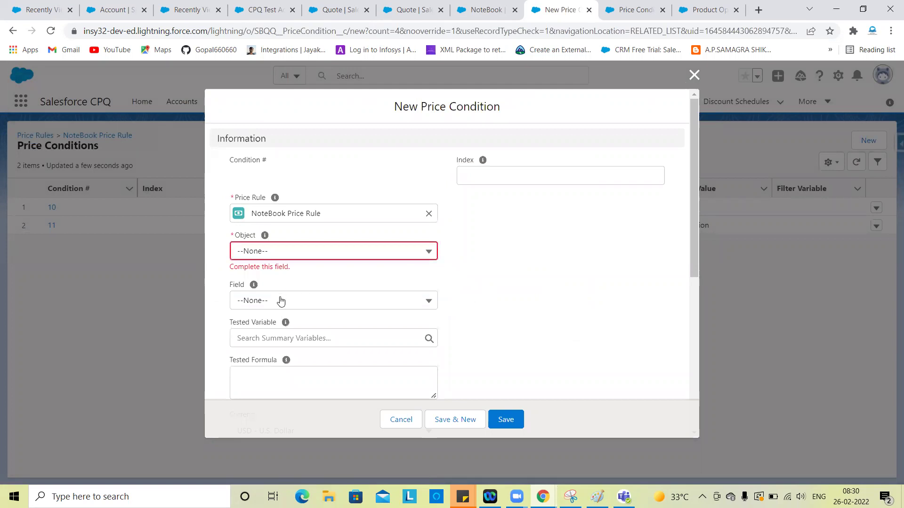
{"action": "left_click", "coordinate": [281, 301]}
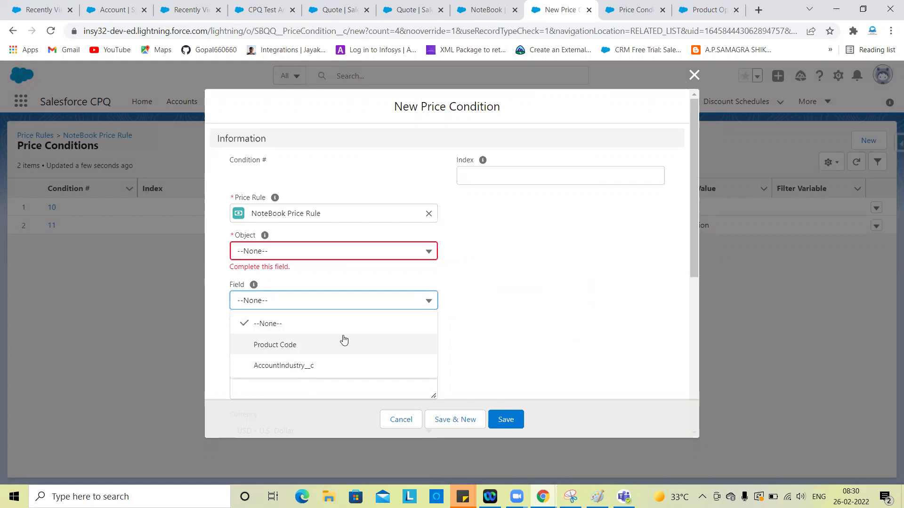
{"action": "left_click", "coordinate": [494, 365]}
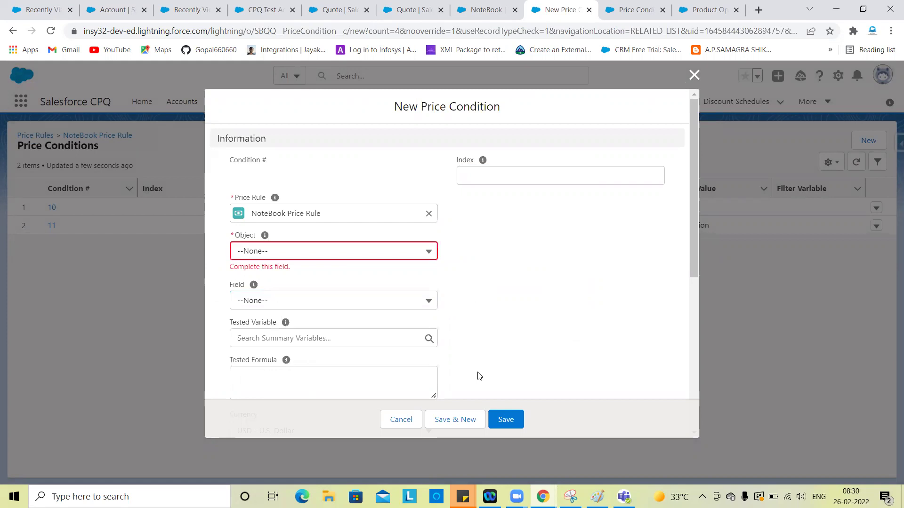
{"action": "left_click", "coordinate": [400, 419]}
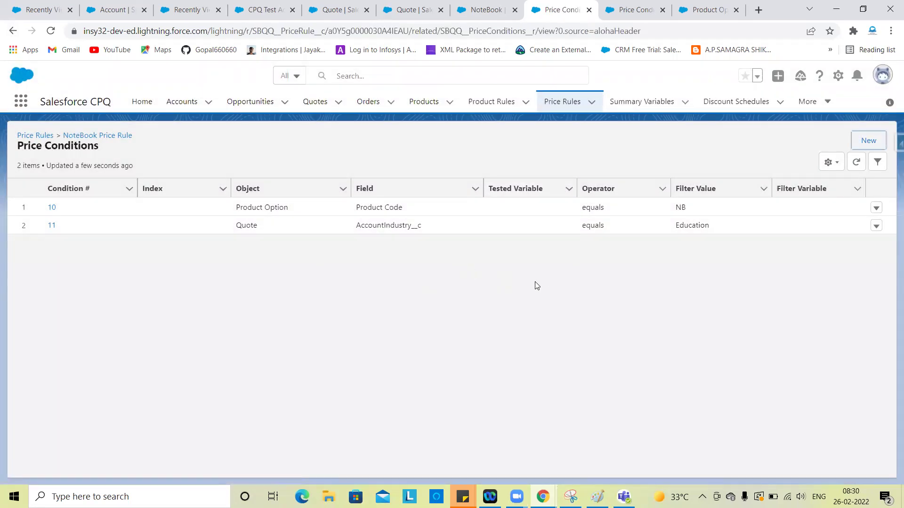
- Return to the NoteBook Price Rule record and review its price conditions and price actions
{"action": "left_click", "coordinate": [13, 30]}
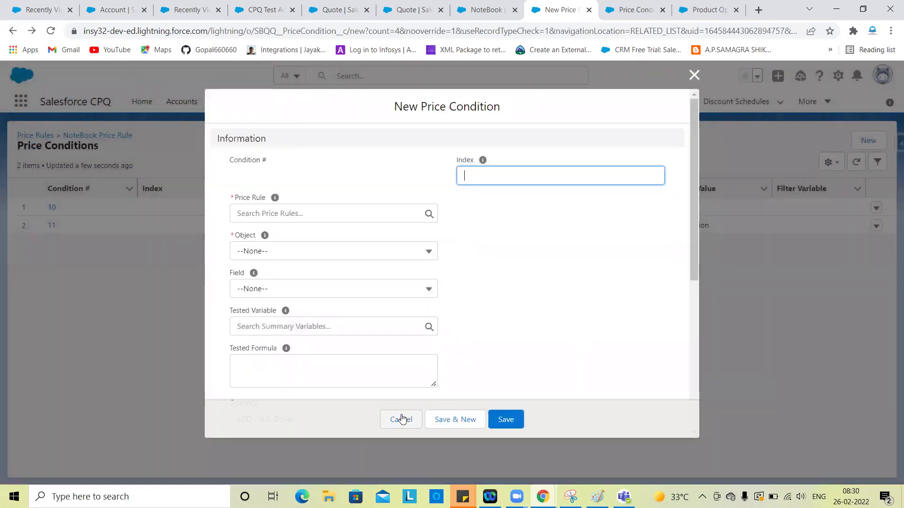
{"action": "left_click", "coordinate": [403, 425]}
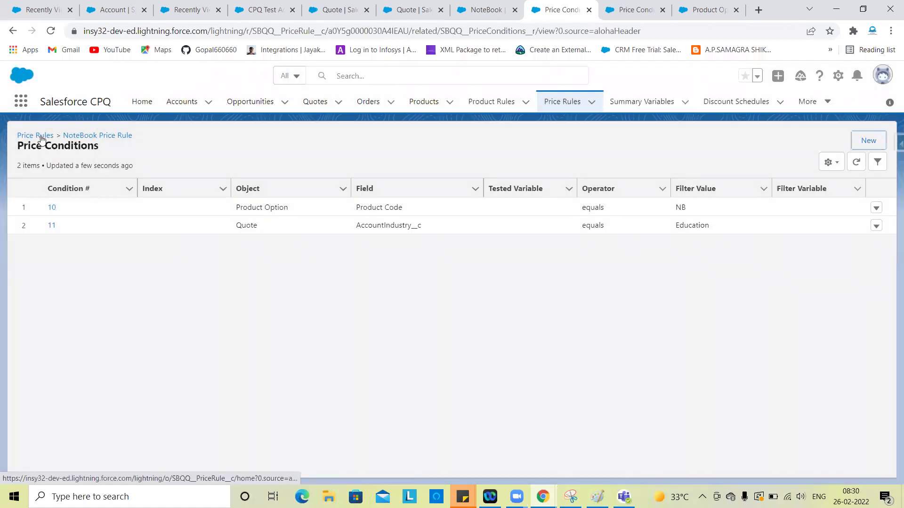
{"action": "left_click", "coordinate": [42, 137]}
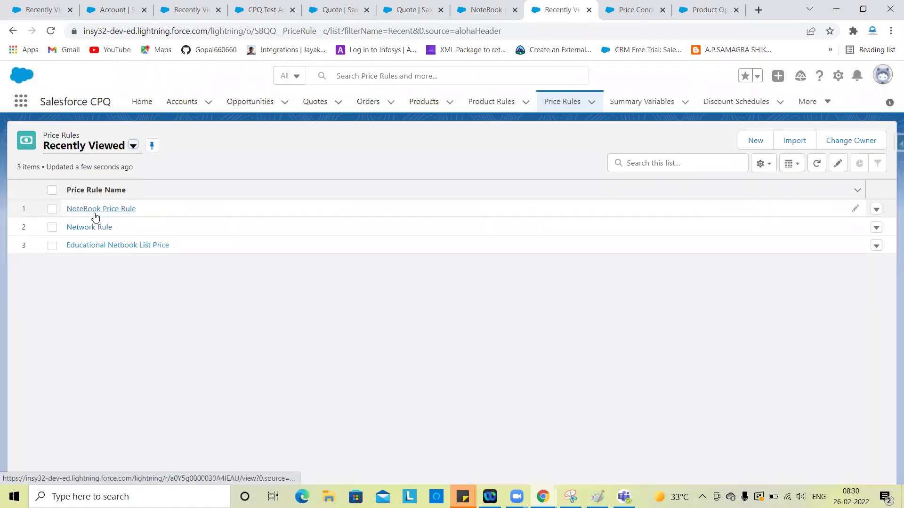
{"action": "left_click", "coordinate": [95, 213]}
{"action": "scroll", "coordinate": [388, 403], "scroll_direction": "down", "scroll_amount": 6}
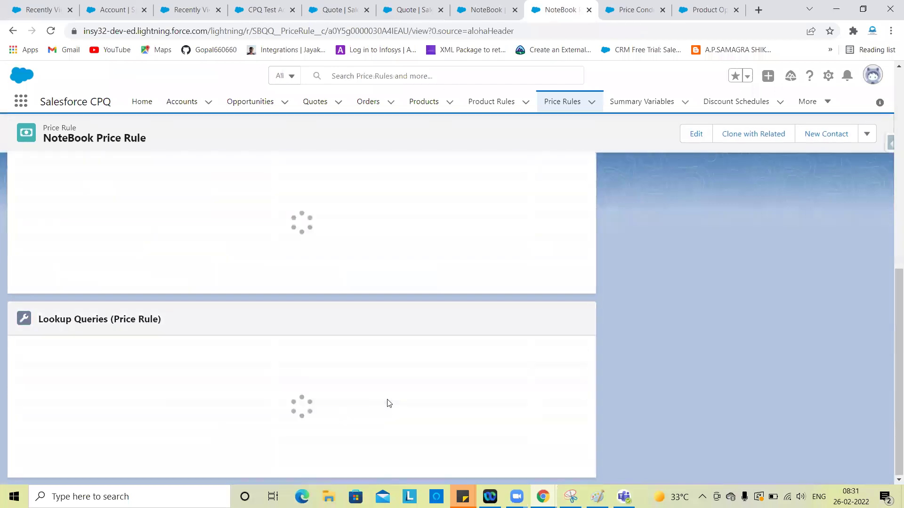
{"action": "scroll", "coordinate": [363, 383], "scroll_direction": "up", "scroll_amount": 1}
{"action": "scroll", "coordinate": [323, 383], "scroll_direction": "down", "scroll_amount": 2}
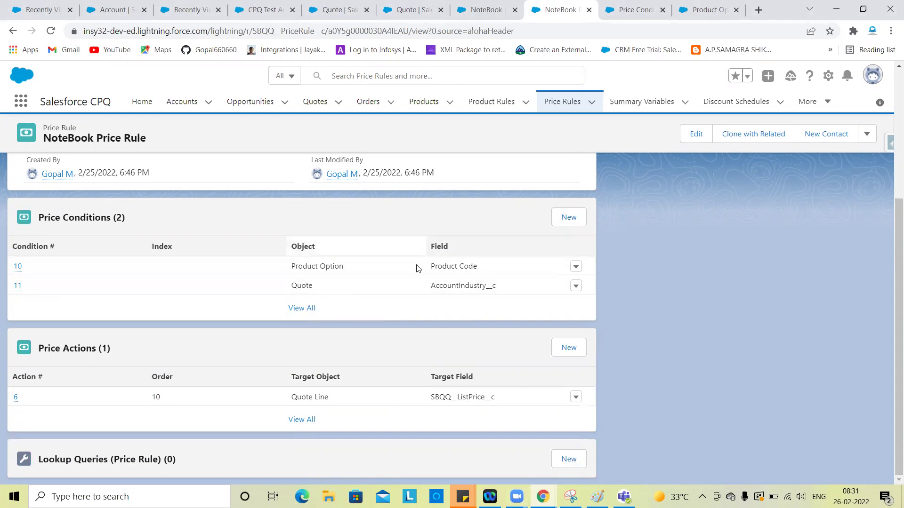
- Add a price action to NoteBook Price Rule targeting Discount (%) on Quote Line with value 10, and save it
{"action": "left_click", "coordinate": [568, 357]}
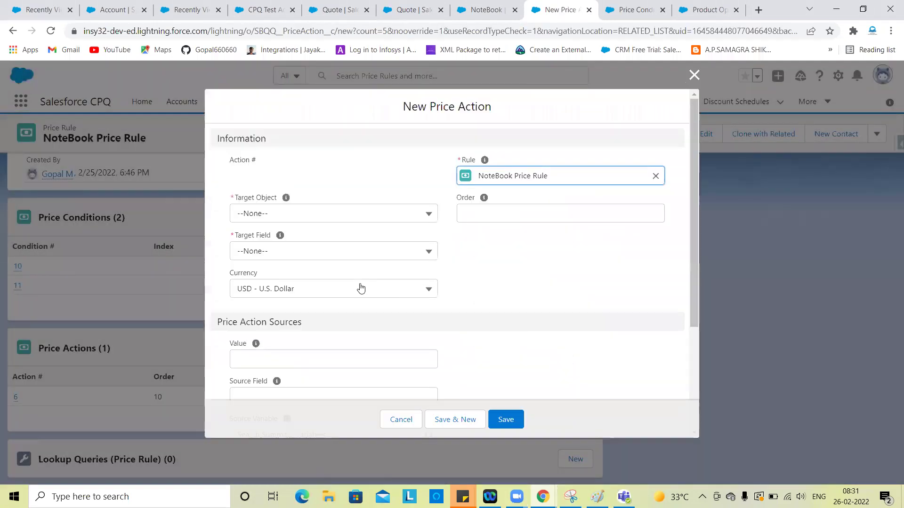
{"action": "left_click", "coordinate": [269, 213]}
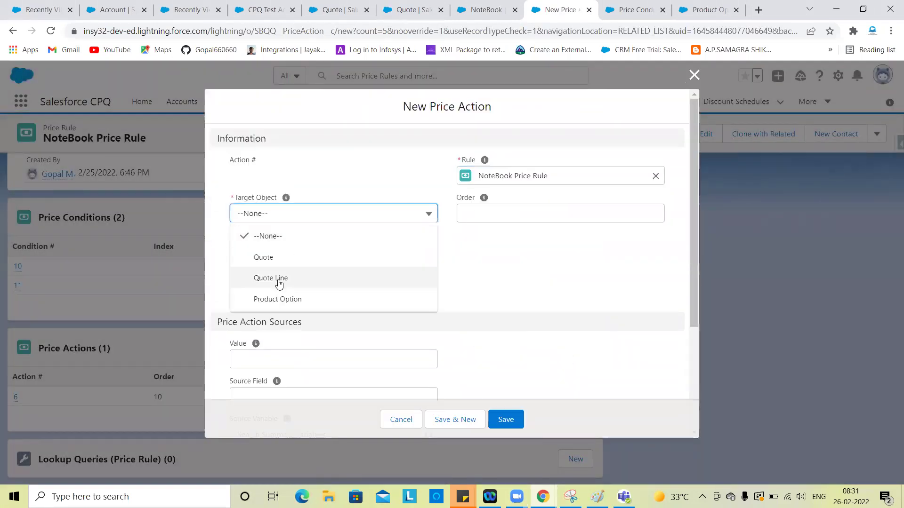
{"action": "left_click", "coordinate": [278, 282]}
{"action": "left_click", "coordinate": [254, 253]}
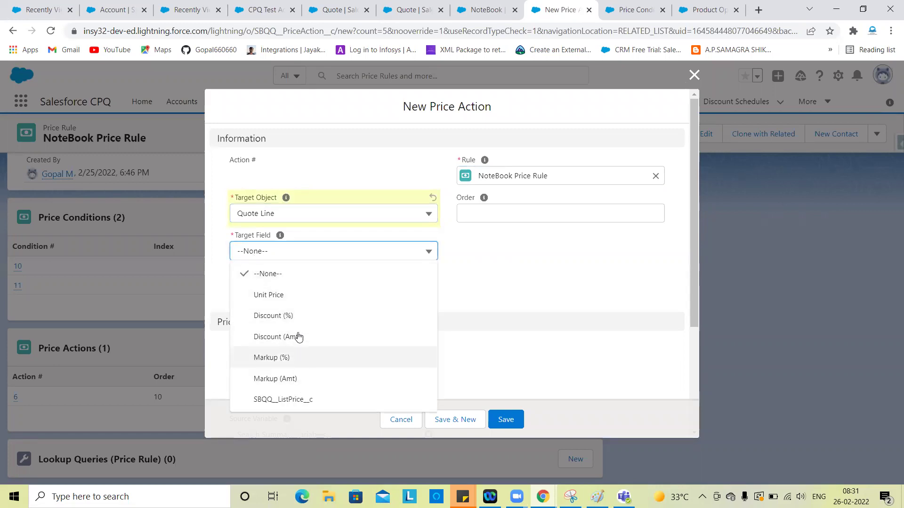
{"action": "left_click", "coordinate": [292, 317]}
{"action": "left_click", "coordinate": [270, 358]}
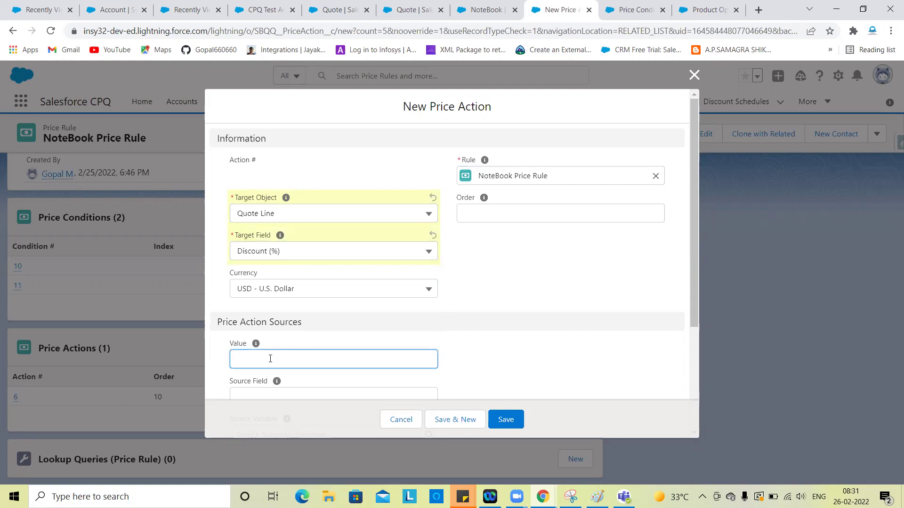
{"action": "left_click", "coordinate": [514, 343]}
{"action": "scroll", "coordinate": [514, 344], "scroll_direction": "down", "scroll_amount": 2}
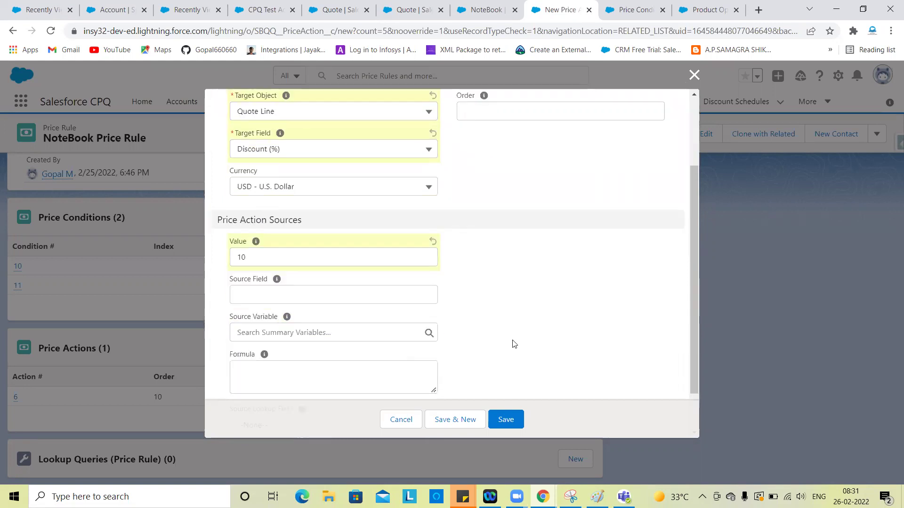
{"action": "left_click", "coordinate": [503, 420]}
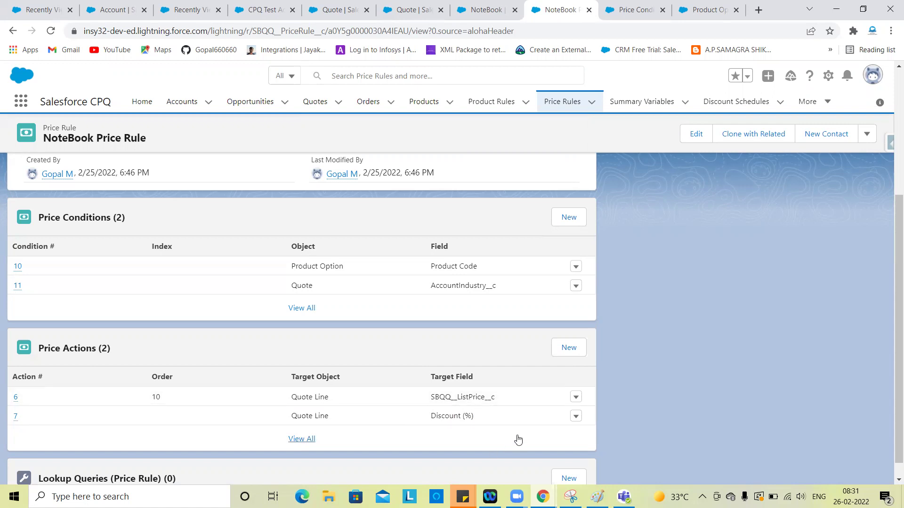
- Set the order of the rule's Discount (%) price action to 20 and save it
{"action": "left_click", "coordinate": [575, 416]}
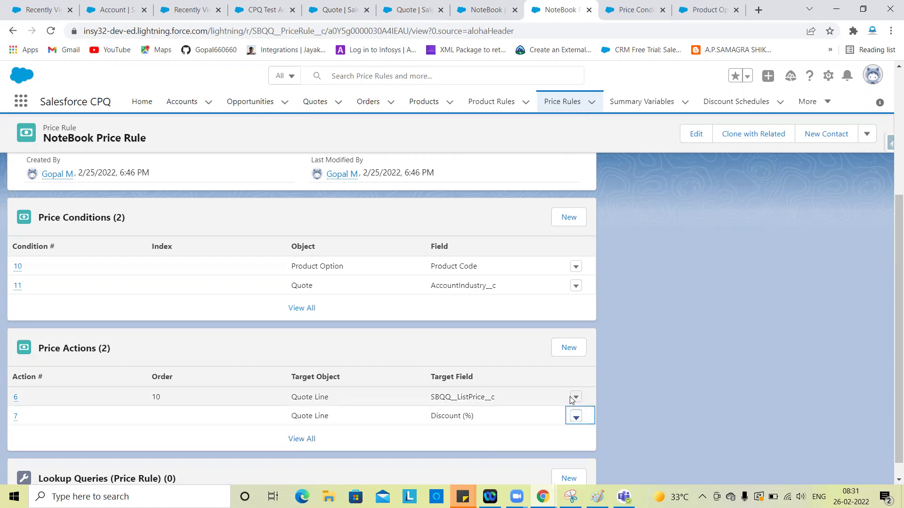
{"action": "left_click", "coordinate": [575, 397]}
{"action": "left_click", "coordinate": [548, 387]}
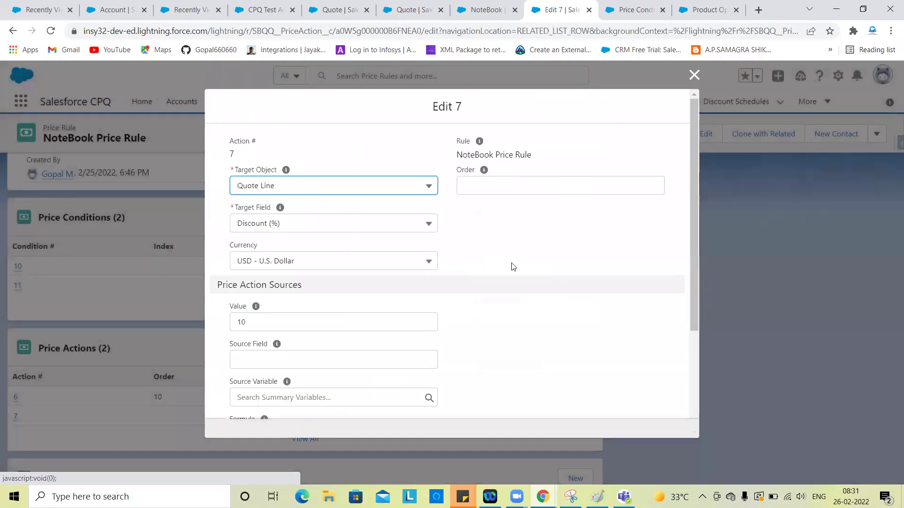
{"action": "left_click", "coordinate": [473, 185]}
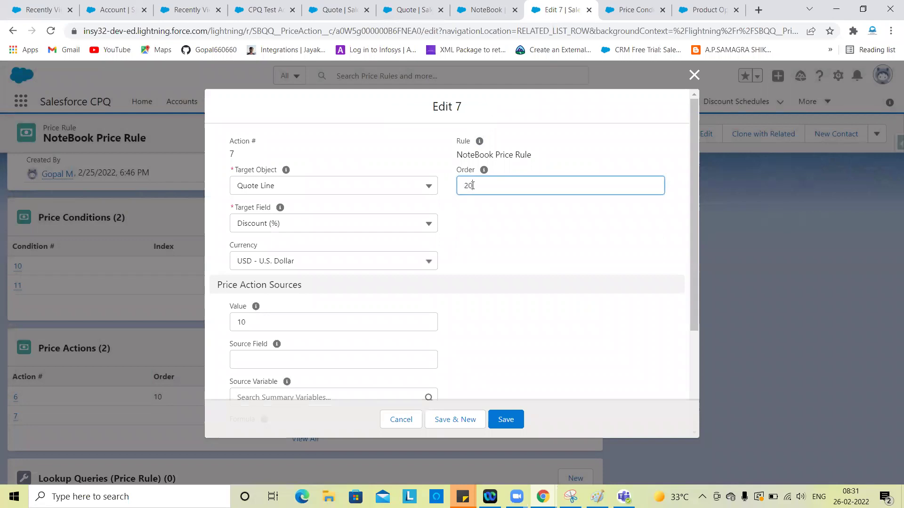
{"action": "left_click", "coordinate": [505, 426]}
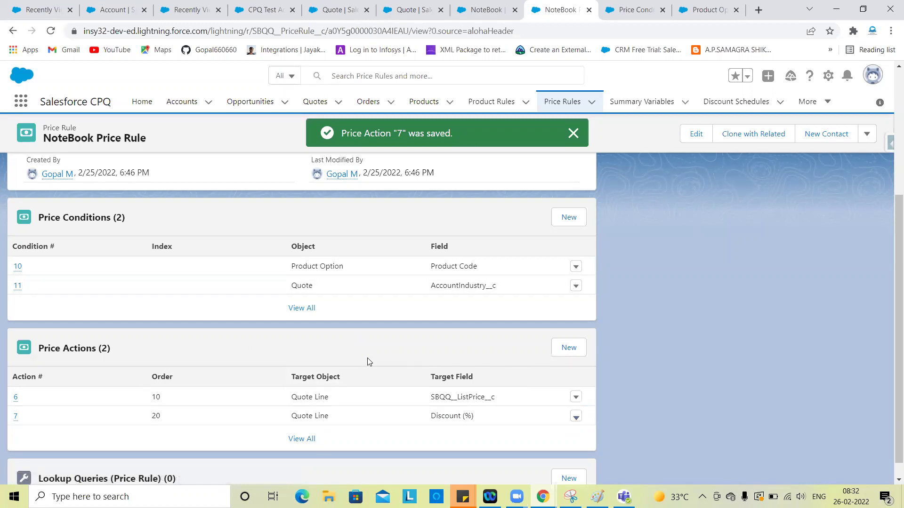
- Return to the quote, discard its unsaved line changes, reload the record and reopen its line editor
{"action": "left_click", "coordinate": [491, 6]}
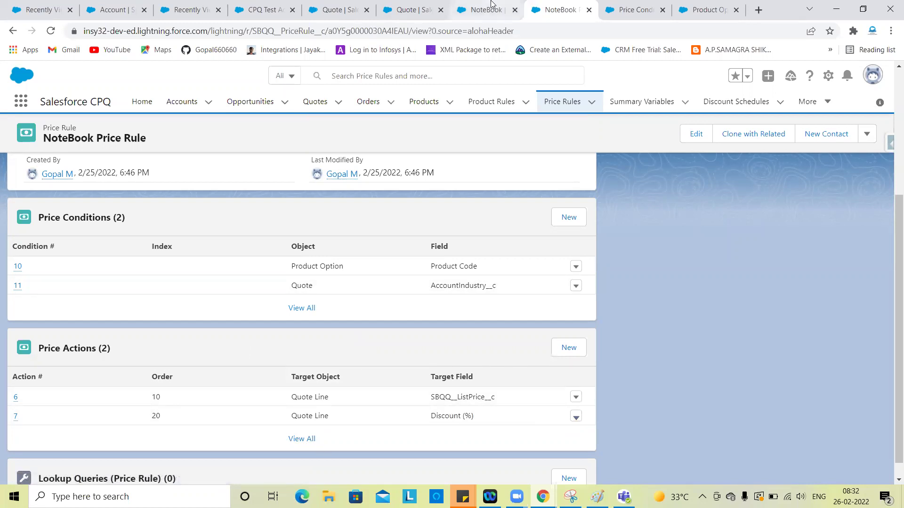
{"action": "left_click", "coordinate": [437, 4]}
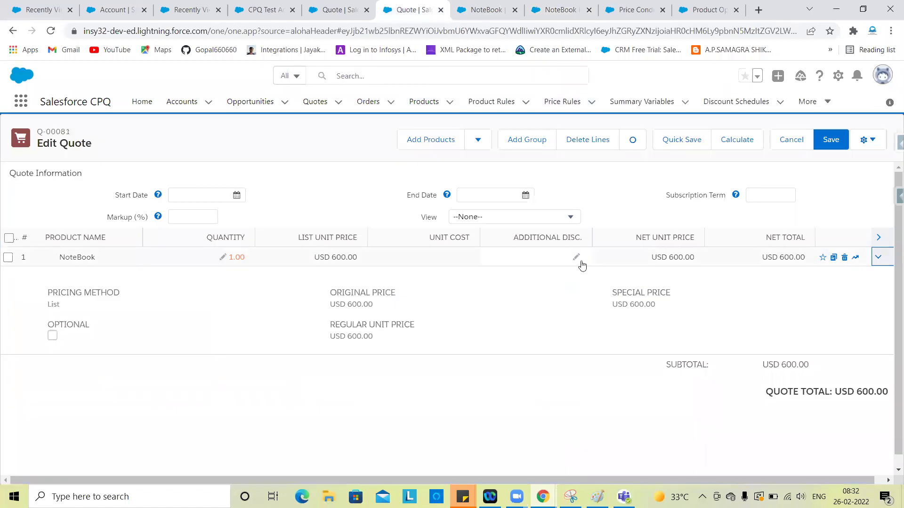
{"action": "left_click", "coordinate": [791, 140]}
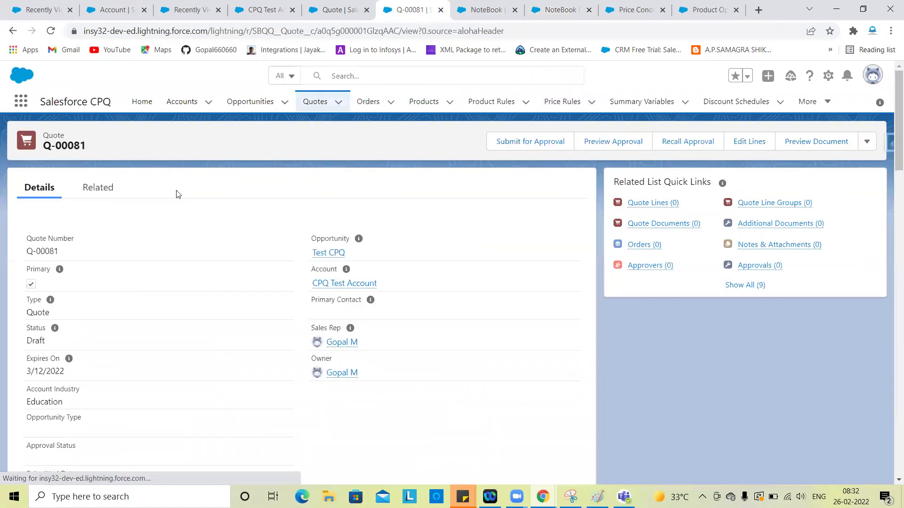
{"action": "left_click", "coordinate": [51, 29]}
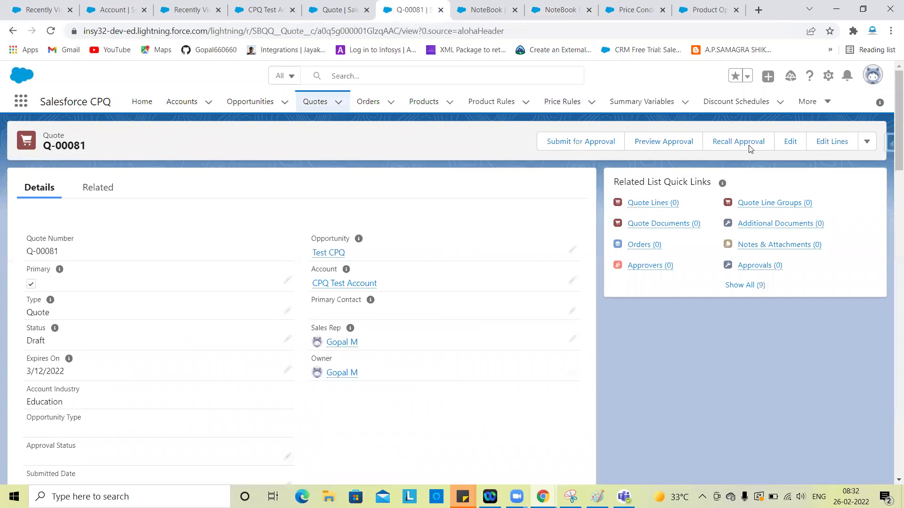
{"action": "left_click", "coordinate": [831, 141]}
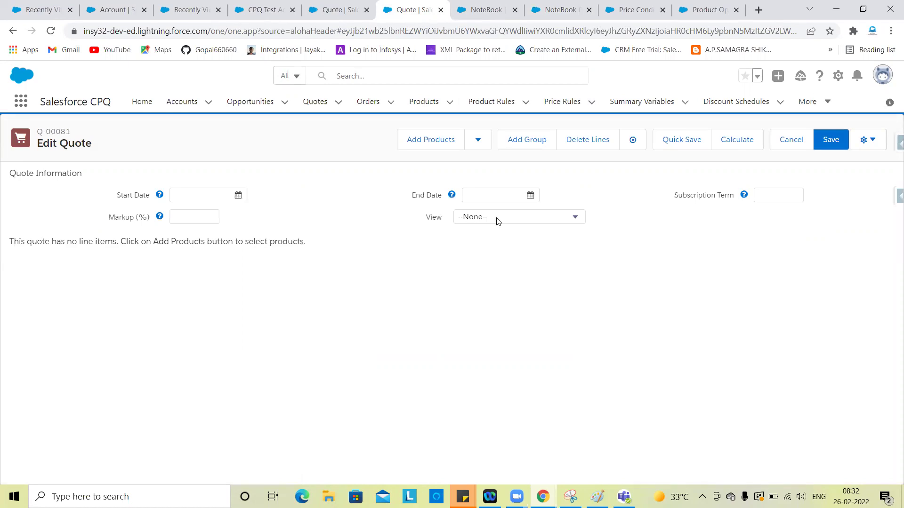
- Search the product catalog for "note" and add NoteBook to the quote
{"action": "left_click", "coordinate": [426, 139]}
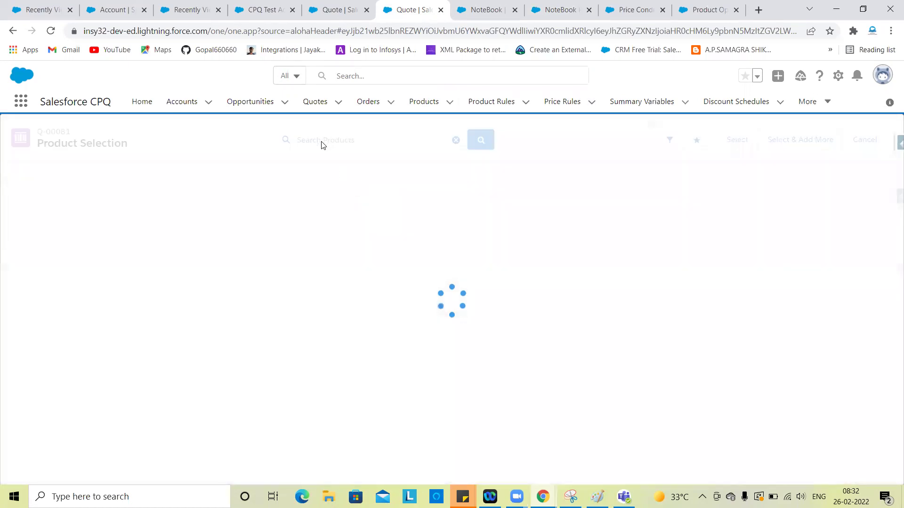
{"action": "left_click", "coordinate": [321, 142]}
{"action": "type", "text": "note"}
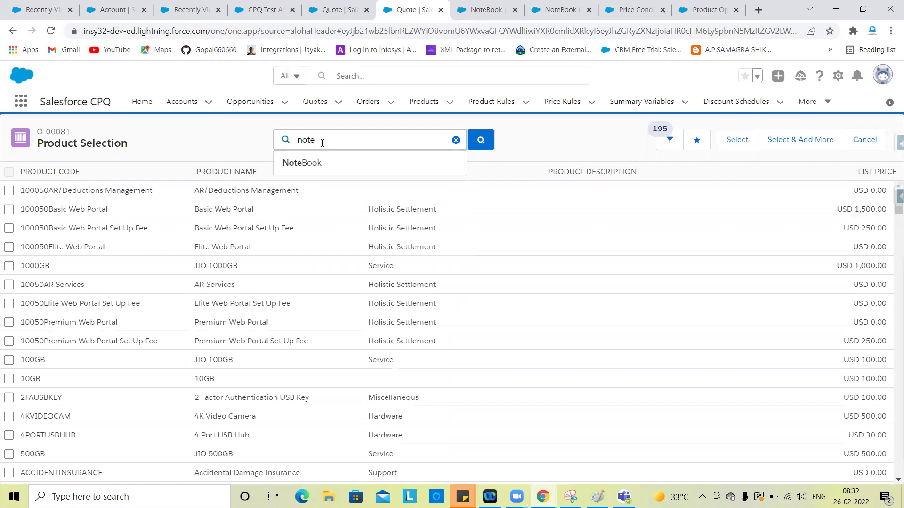
{"action": "key", "text": "Return"}
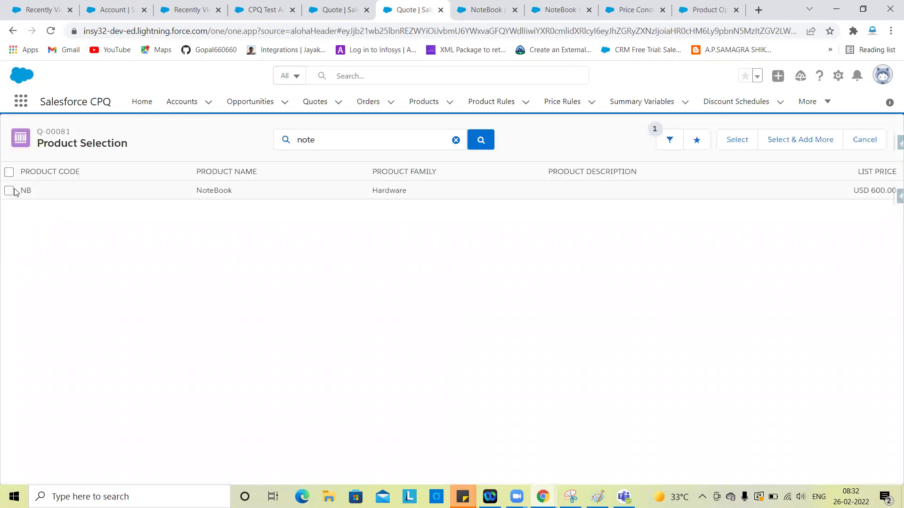
{"action": "left_click", "coordinate": [9, 190]}
{"action": "left_click", "coordinate": [745, 137]}
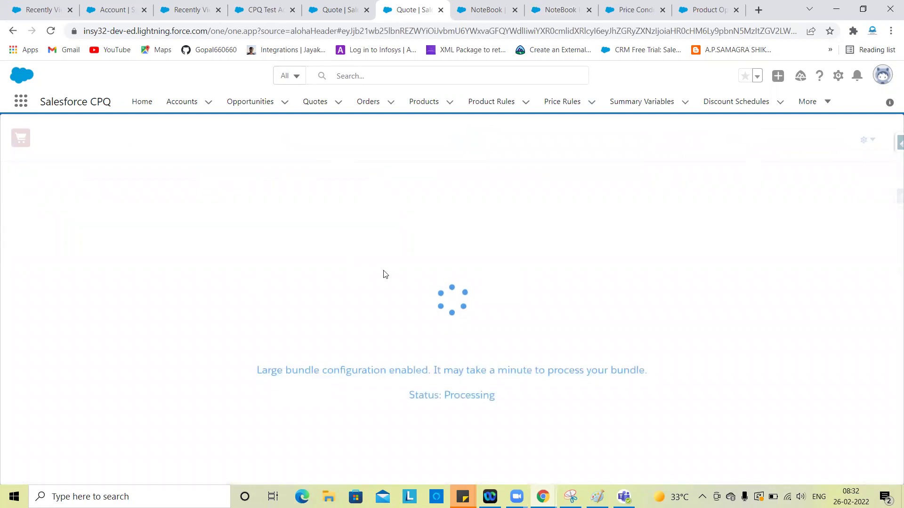
- Set the NoteBook line's additional discount to 5% and recalculate the quote
{"action": "scroll", "coordinate": [572, 341], "scroll_direction": "down", "scroll_amount": 1}
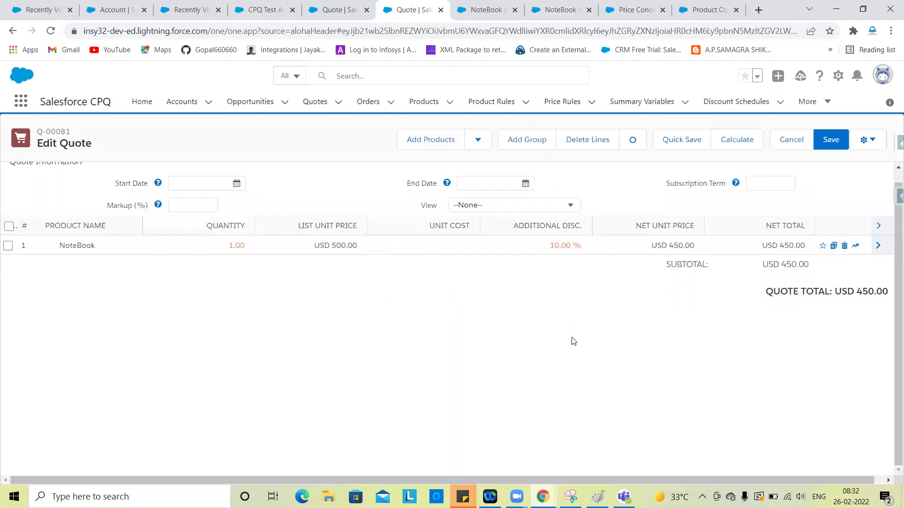
{"action": "left_click", "coordinate": [546, 248]}
{"action": "key", "text": "BackSpace"}
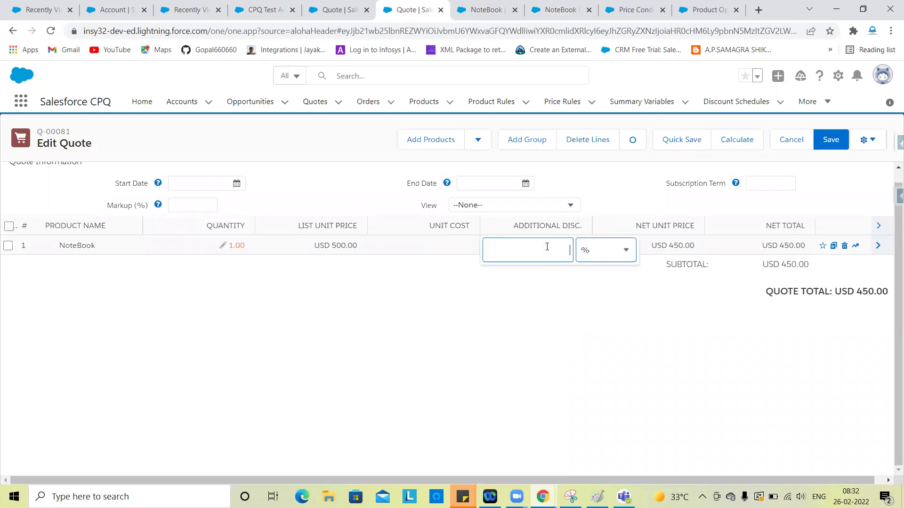
{"action": "left_click", "coordinate": [557, 408]}
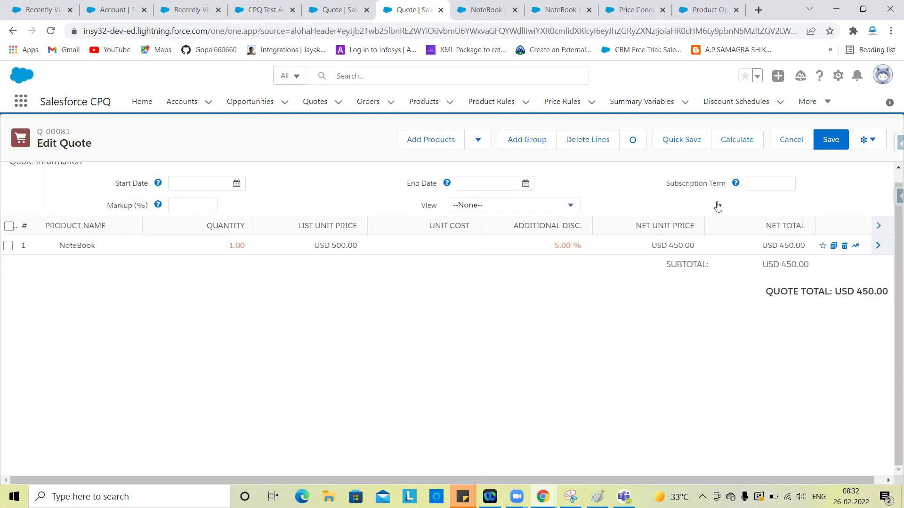
{"action": "left_click", "coordinate": [735, 144]}
- Try overriding the NoteBook line's additional discount with 25% and recalculate the quote
{"action": "left_click", "coordinate": [546, 250]}
{"action": "key", "text": "BackSpace"}
{"action": "type", "text": "25"}
{"action": "left_click", "coordinate": [654, 400]}
{"action": "left_click", "coordinate": [744, 146]}
- Set the NoteBook line's quantity to 25 and recalculate the quote
{"action": "left_click", "coordinate": [219, 246]}
{"action": "key", "text": "ctrl+a"}
{"action": "key", "text": "BackSpace"}
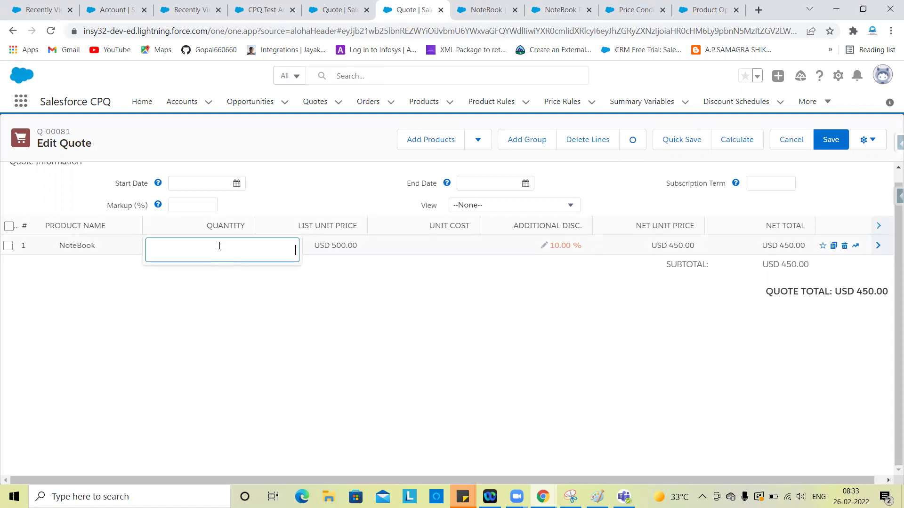
{"action": "left_click", "coordinate": [397, 332]}
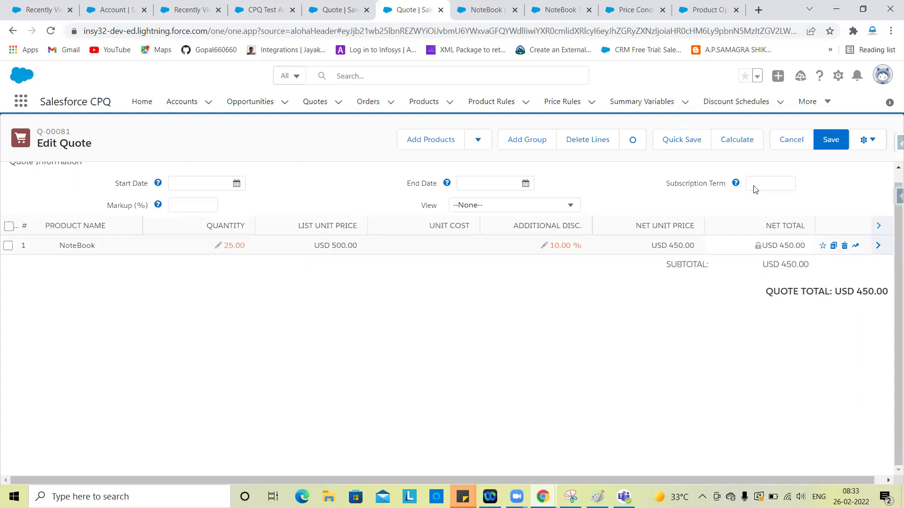
{"action": "left_click", "coordinate": [732, 141]}
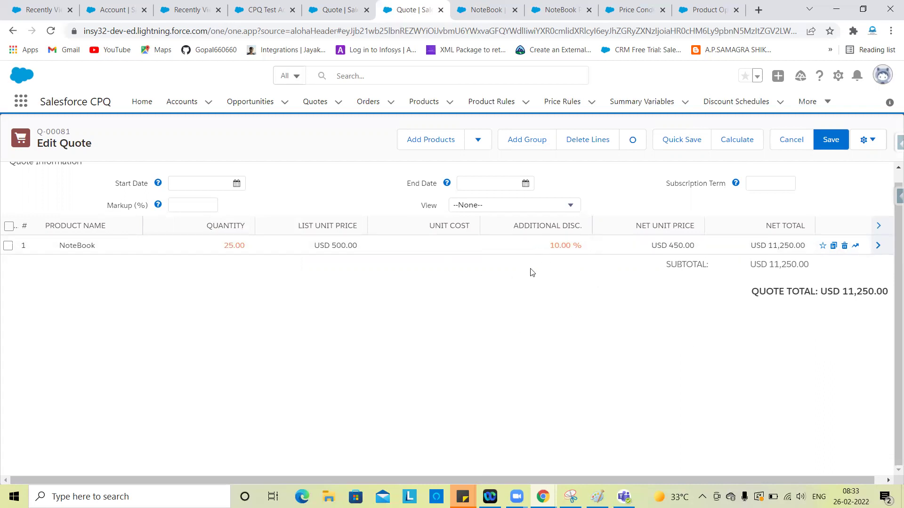
- Find the Product Option object in Object Manager by searching for "Product" and open its fields and relationships
{"action": "left_click", "coordinate": [331, 9]}
{"action": "left_click", "coordinate": [281, 7]}
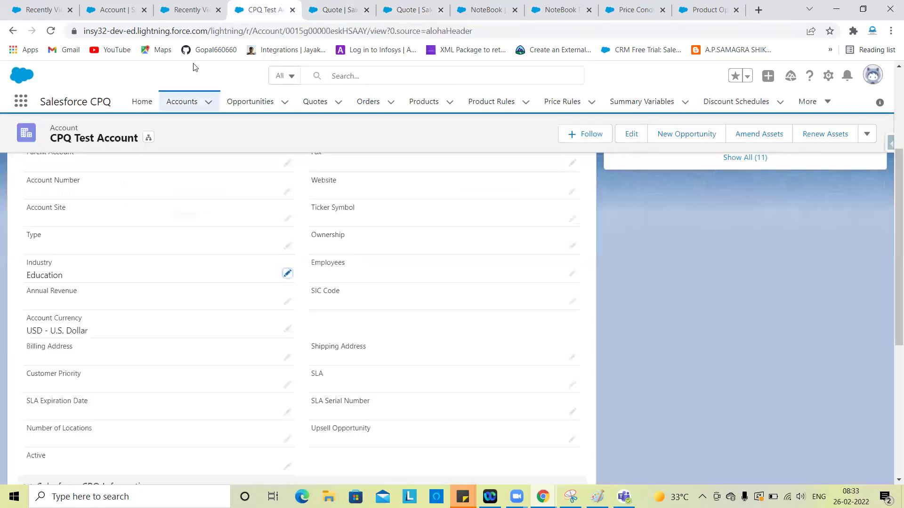
{"action": "left_click", "coordinate": [190, 7]}
{"action": "left_click", "coordinate": [117, 9]}
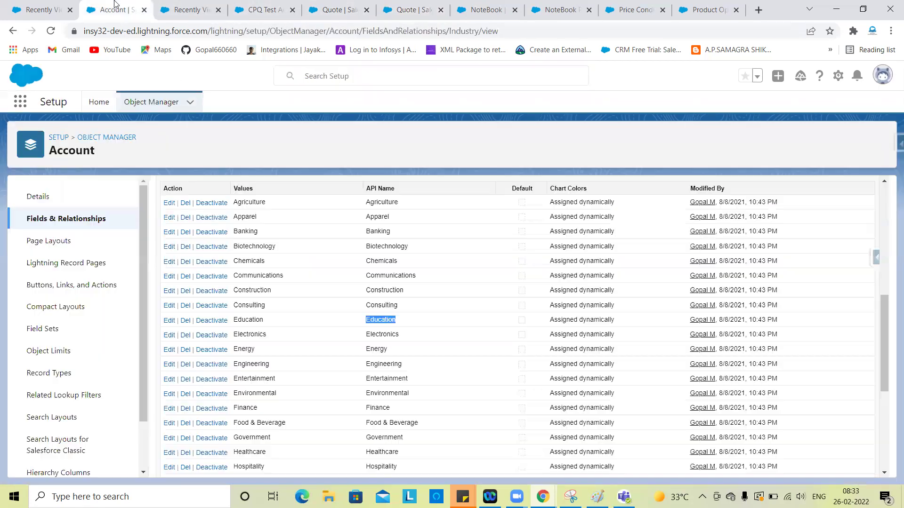
{"action": "left_click", "coordinate": [149, 102]}
{"action": "left_click", "coordinate": [675, 141]}
{"action": "type", "text": "Product"}
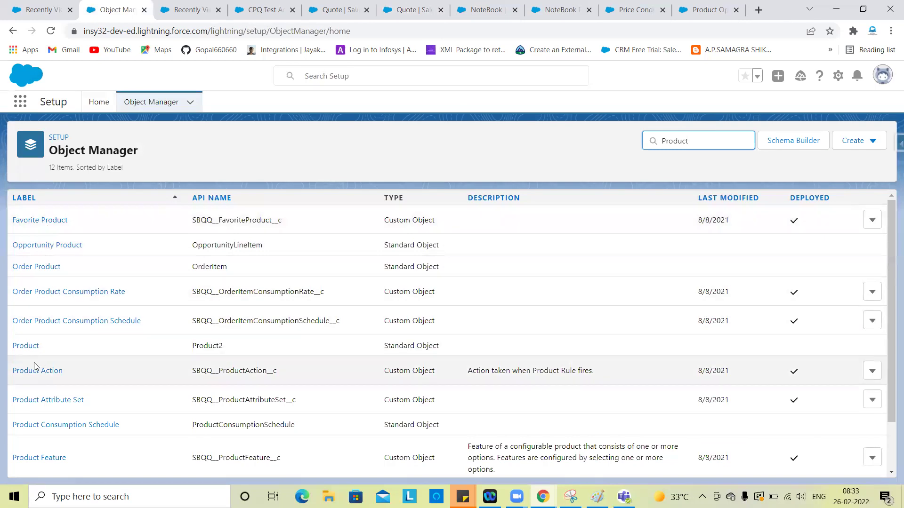
{"action": "scroll", "coordinate": [54, 457], "scroll_direction": "down", "scroll_amount": 1}
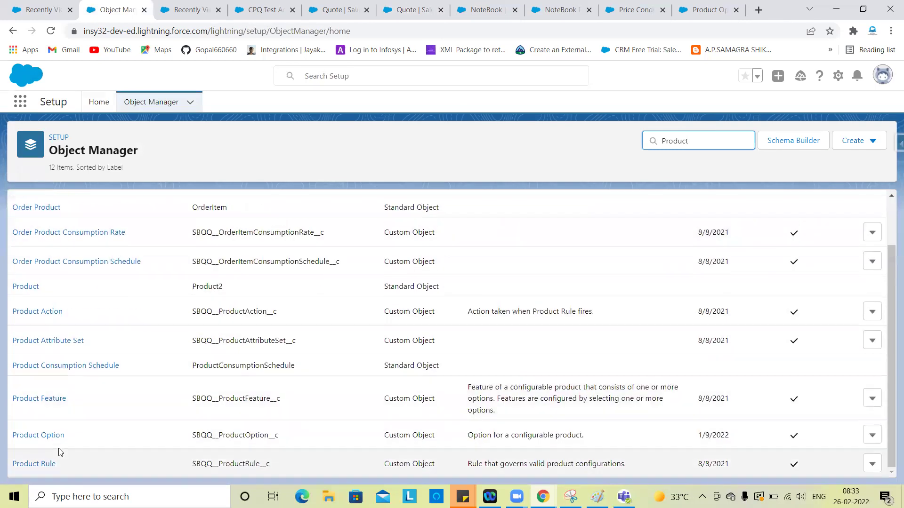
{"action": "left_click", "coordinate": [54, 437]}
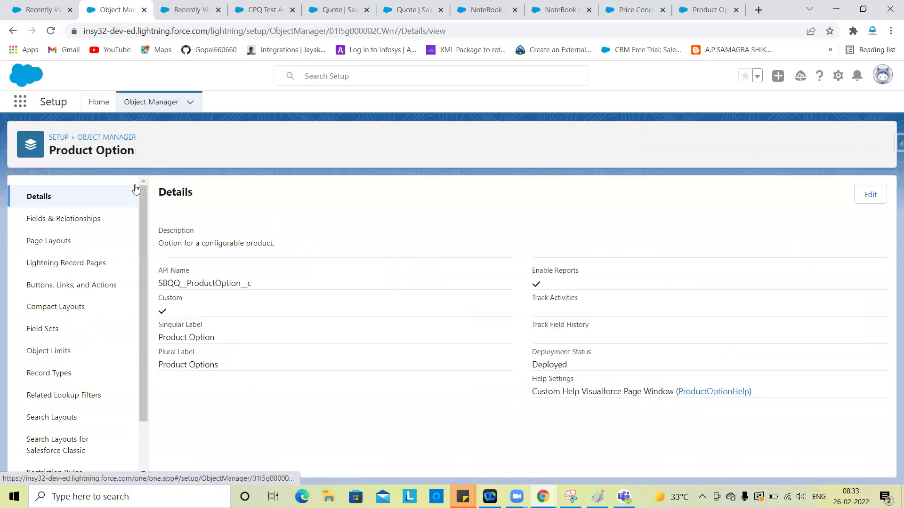
{"action": "left_click", "coordinate": [70, 220]}
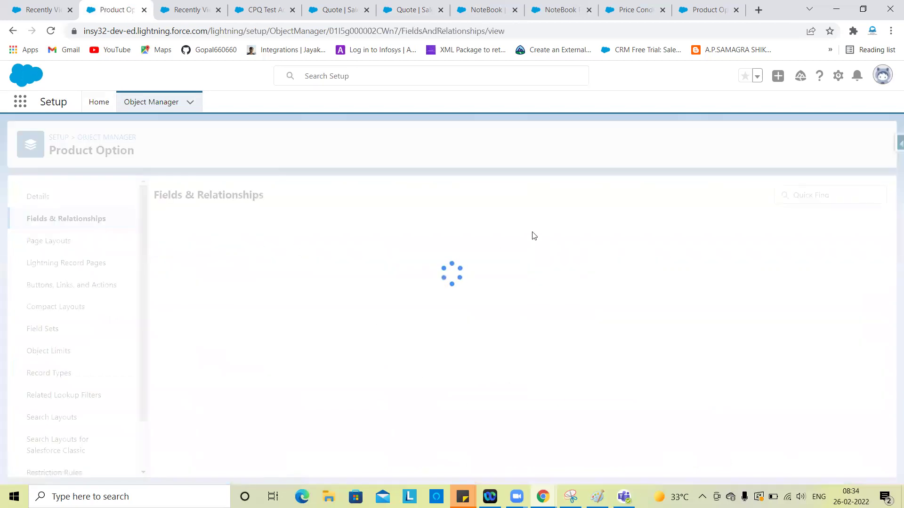
- Filter Product Option's fields by "qua" and copy the Quantity field's API name, SBQQ__Quantity__c
{"action": "left_click", "coordinate": [531, 196]}
{"action": "type", "text": "qua"}
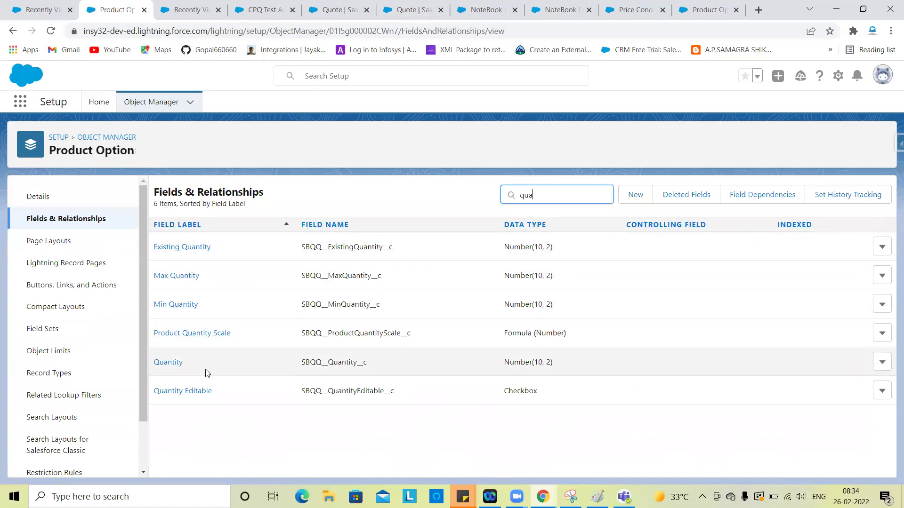
{"action": "double_click", "coordinate": [347, 364]}
{"action": "key", "text": "ctrl+c"}
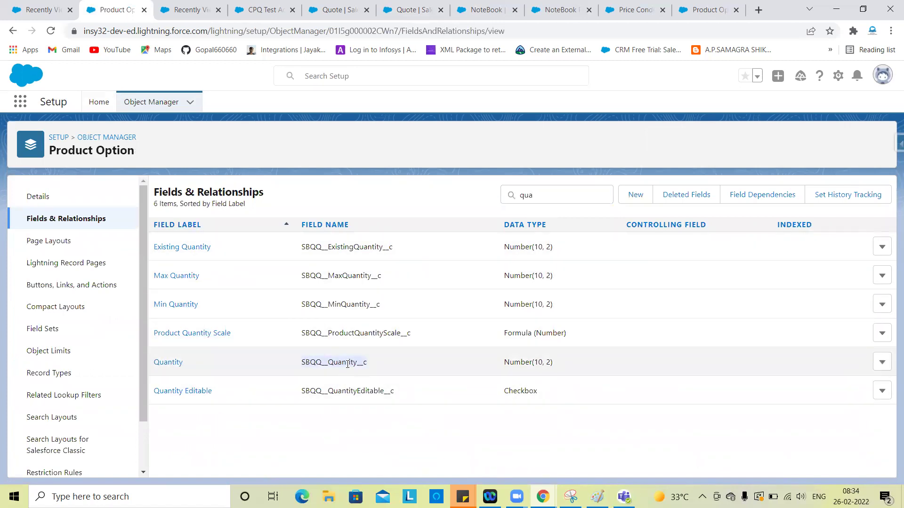
{"action": "left_click", "coordinate": [187, 5]}
{"action": "left_click", "coordinate": [246, 5]}
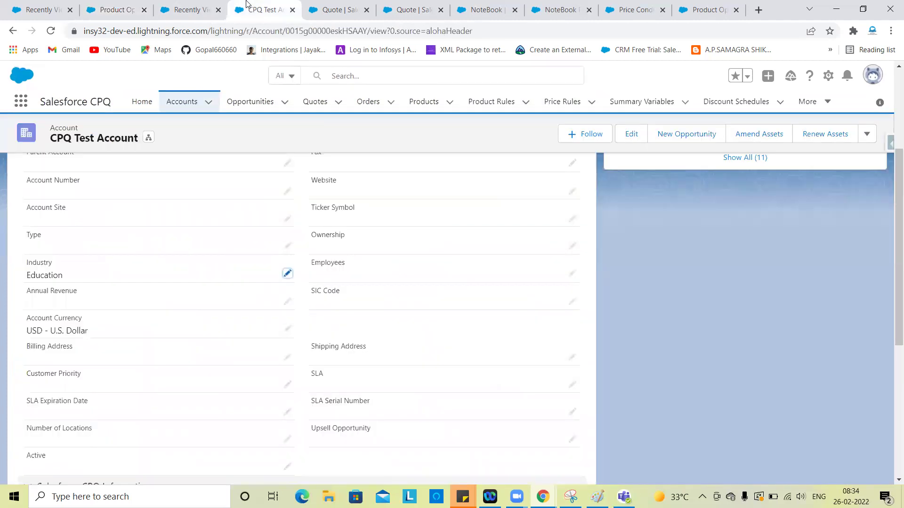
{"action": "left_click", "coordinate": [337, 10]}
{"action": "left_click", "coordinate": [410, 10]}
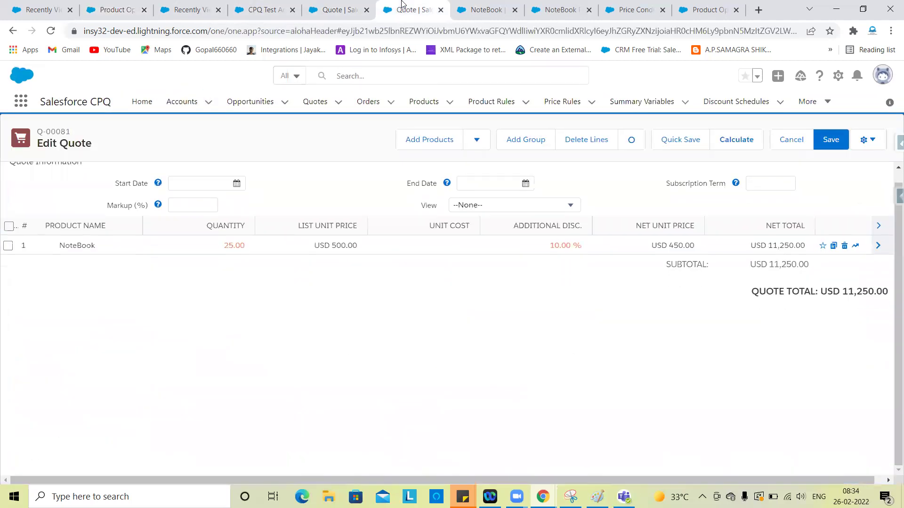
{"action": "left_click", "coordinate": [485, 9]}
{"action": "left_click", "coordinate": [556, 6]}
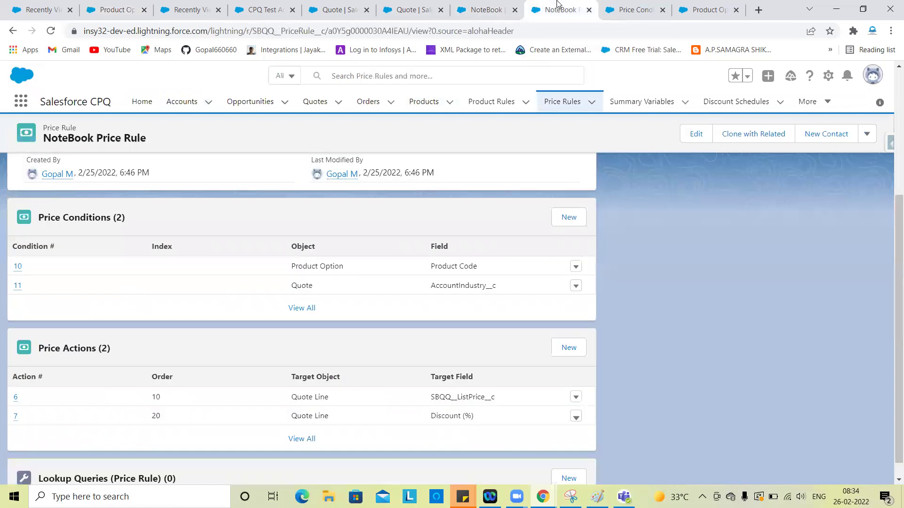
- Find the Price Condition object in Object Manager by searching for "price" and open the definition of its Field picklist
{"action": "left_click", "coordinate": [135, 6]}
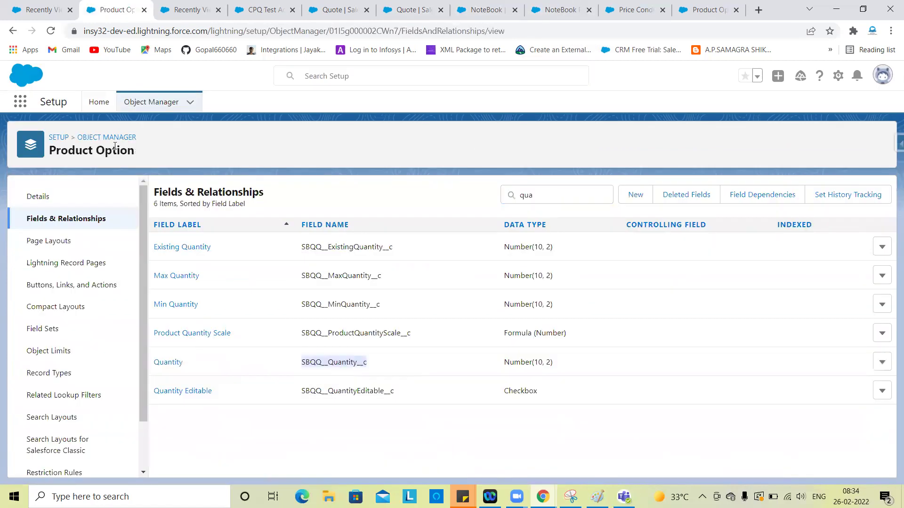
{"action": "left_click", "coordinate": [151, 102]}
{"action": "left_click", "coordinate": [663, 138]}
{"action": "type", "text": "price"}
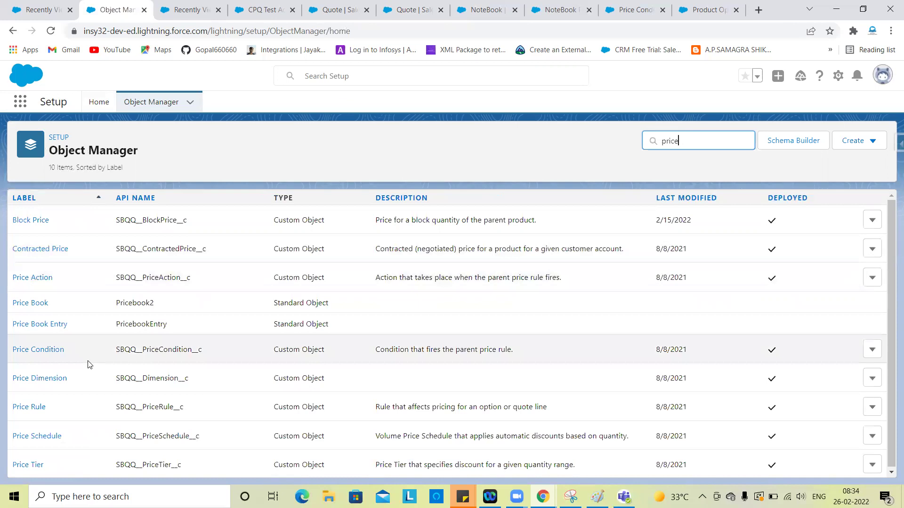
{"action": "left_click", "coordinate": [55, 350]}
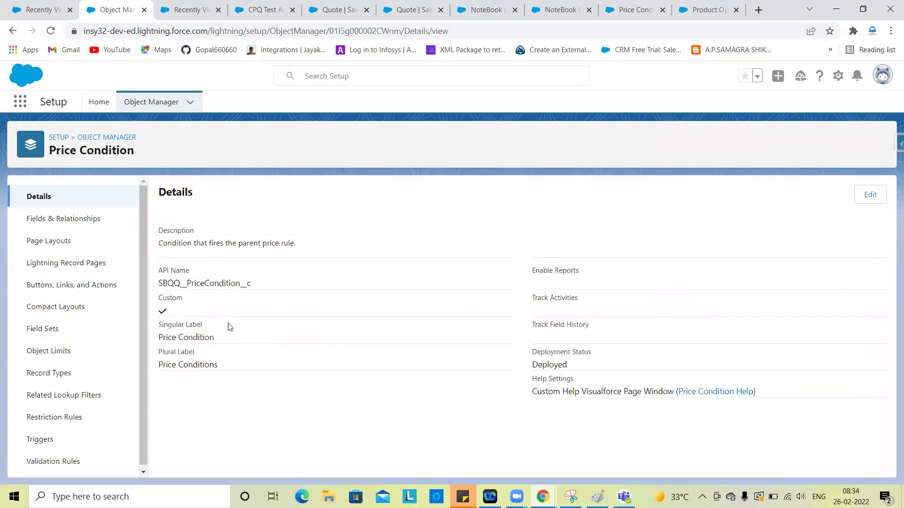
{"action": "left_click", "coordinate": [94, 229]}
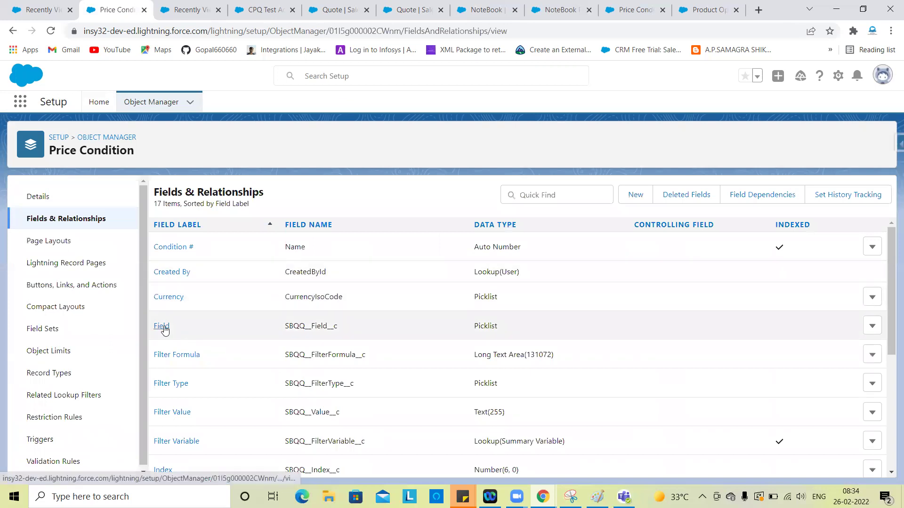
{"action": "left_click", "coordinate": [162, 327]}
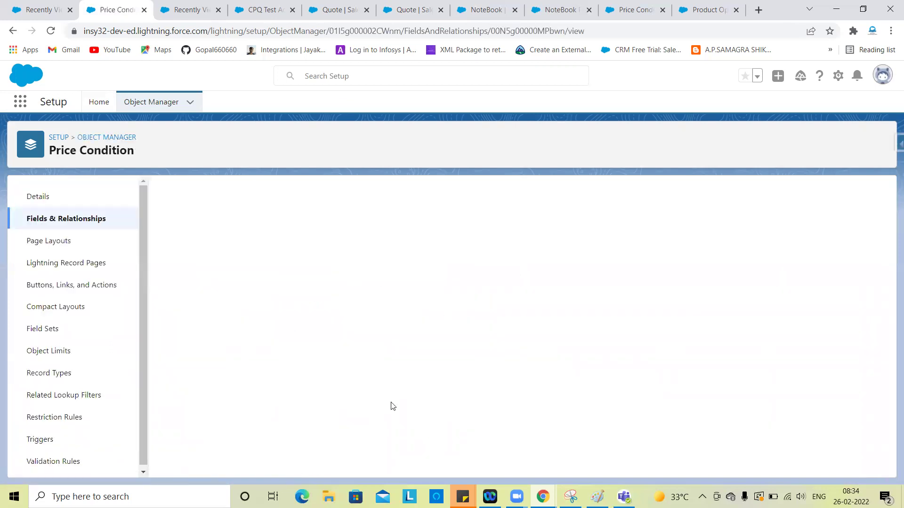
- Add SBQQ__Quantity__c as a new value to Price Condition's Field picklist and save it
{"action": "scroll", "coordinate": [348, 374], "scroll_direction": "down", "scroll_amount": 10}
{"action": "left_click", "coordinate": [389, 360]}
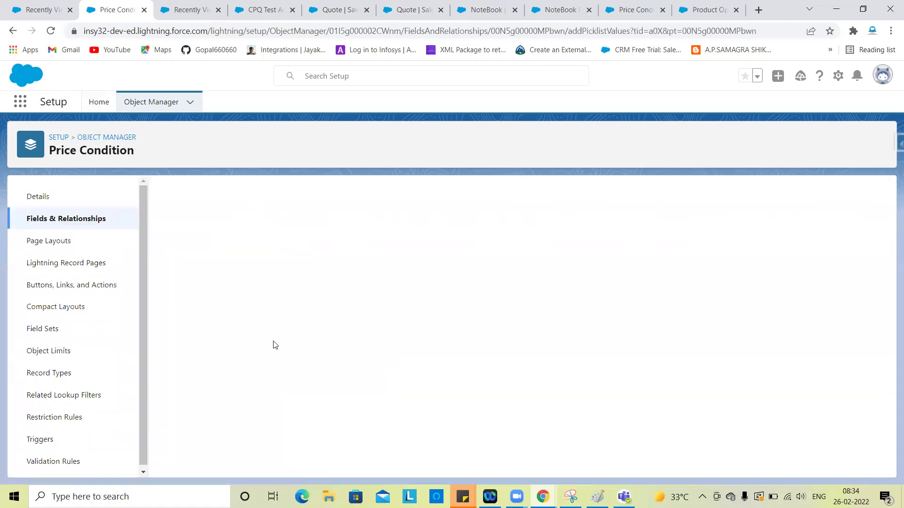
{"action": "left_click", "coordinate": [232, 337]}
{"action": "key", "text": "ctrl+v"}
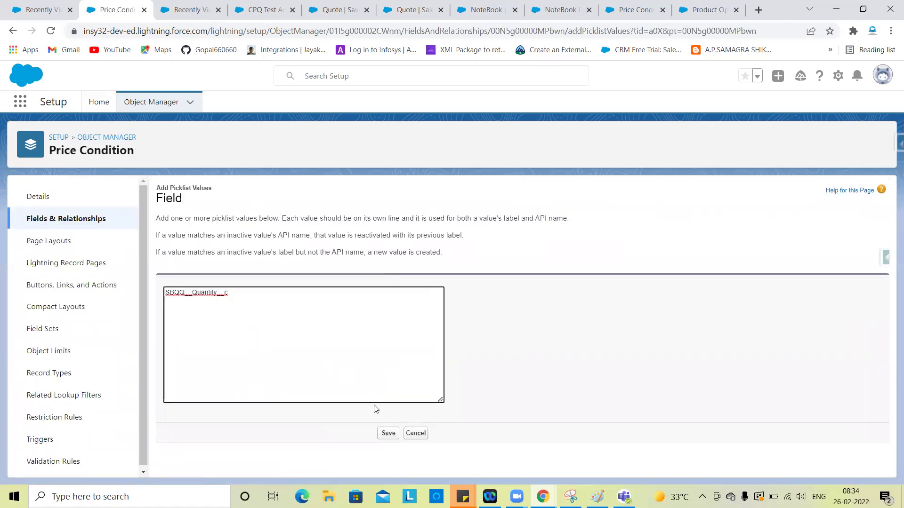
{"action": "left_click", "coordinate": [386, 433]}
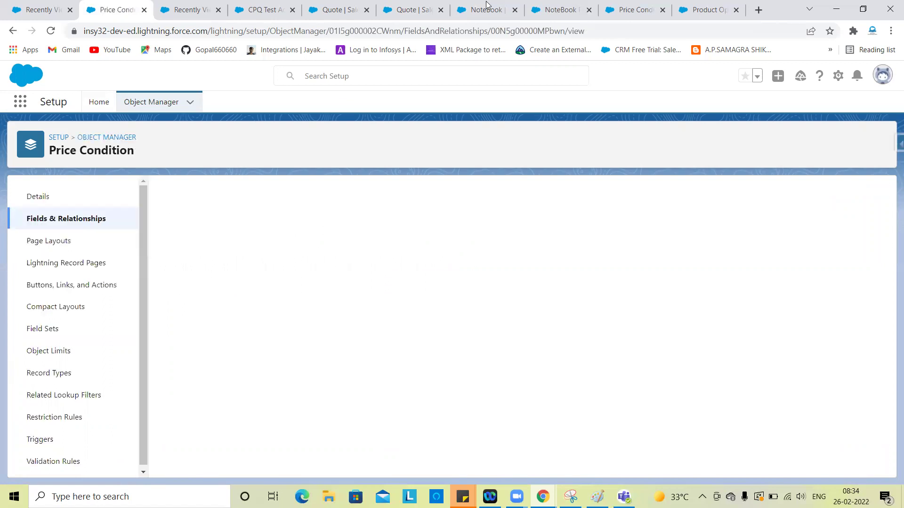
- Start a new price condition from NoteBook Price Rule, check its Field options, and reload the page to refresh them
{"action": "left_click", "coordinate": [488, 5]}
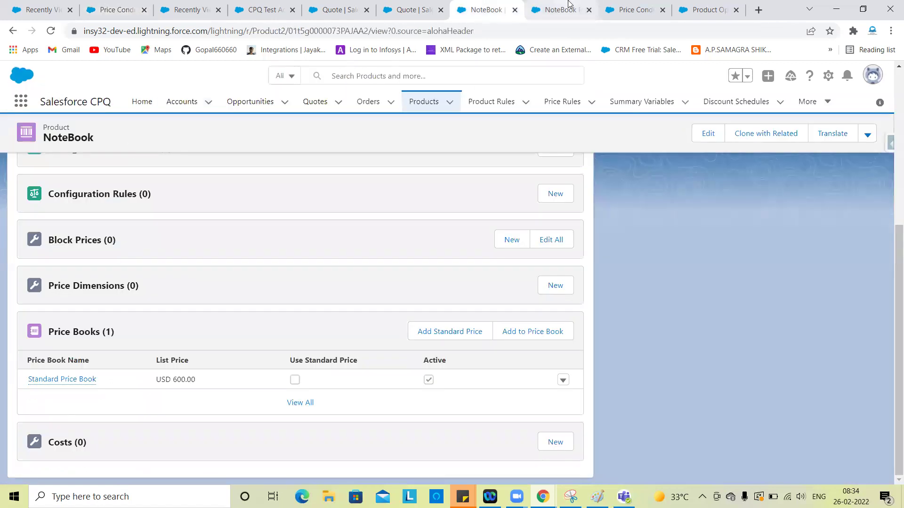
{"action": "left_click", "coordinate": [575, 4]}
{"action": "scroll", "coordinate": [368, 283], "scroll_direction": "up", "scroll_amount": 2}
{"action": "scroll", "coordinate": [368, 281], "scroll_direction": "down", "scroll_amount": 1}
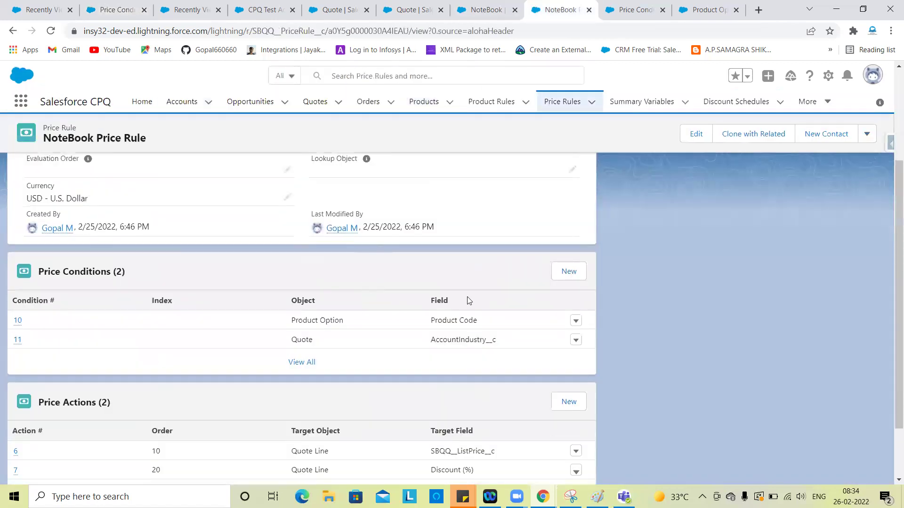
{"action": "left_click", "coordinate": [562, 278]}
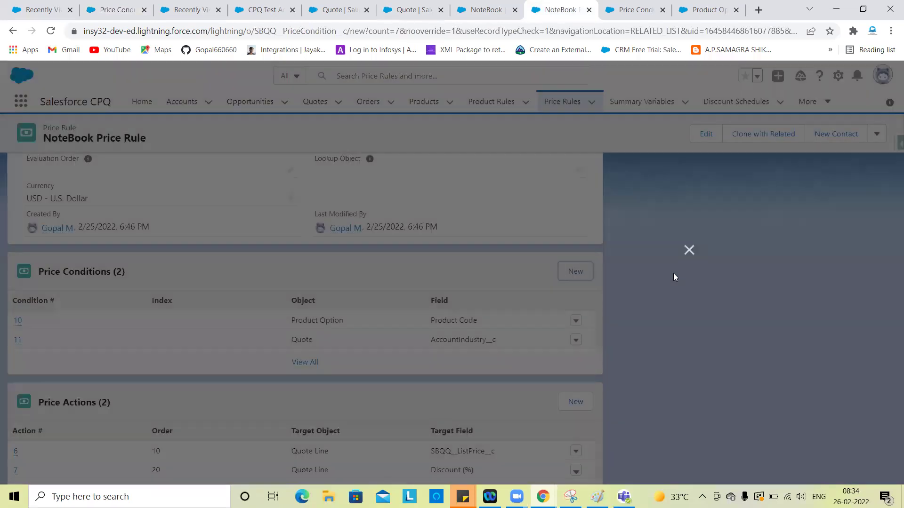
{"action": "scroll", "coordinate": [267, 211], "scroll_direction": "down", "scroll_amount": 1}
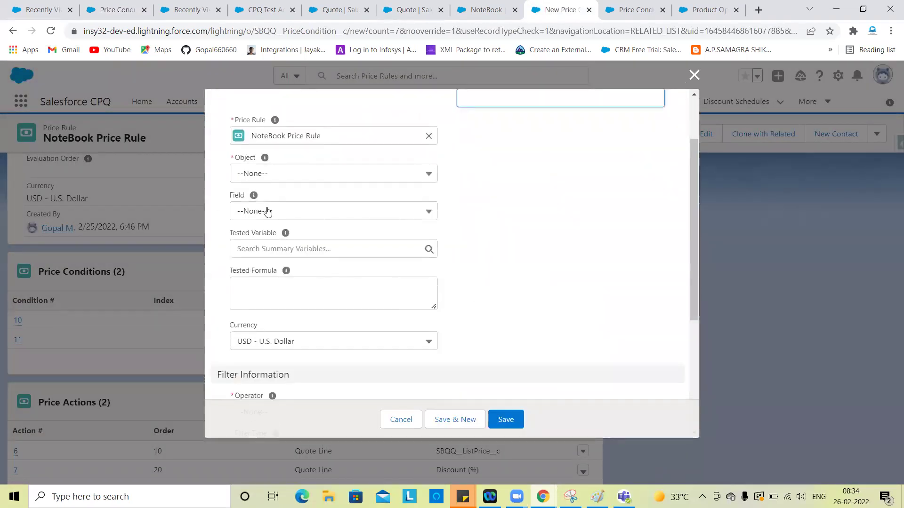
{"action": "left_click", "coordinate": [255, 212]}
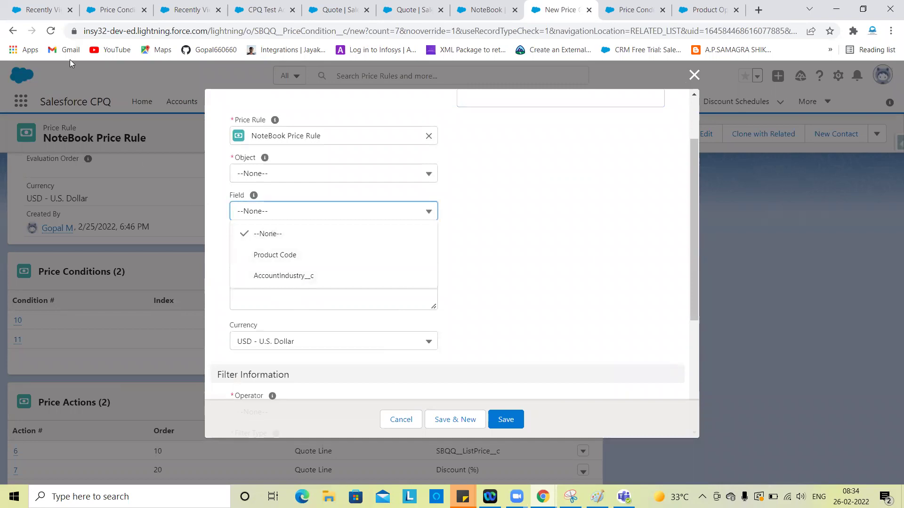
{"action": "left_click", "coordinate": [53, 34]}
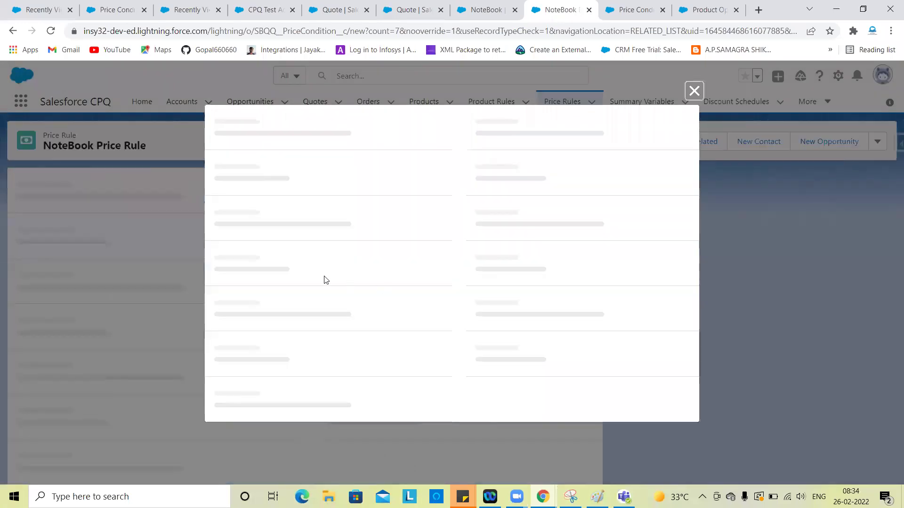
- Set the new condition's object to Product Option, price rule to NoteBook Price Rule, index to 30 and field to SBQQ__Quantity__c
{"action": "left_click", "coordinate": [260, 251]}
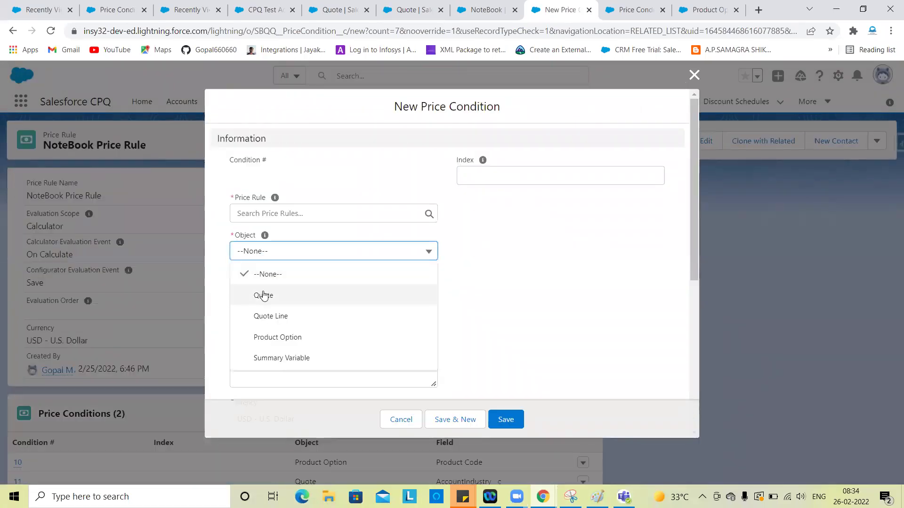
{"action": "left_click", "coordinate": [266, 336]}
{"action": "left_click", "coordinate": [250, 214]}
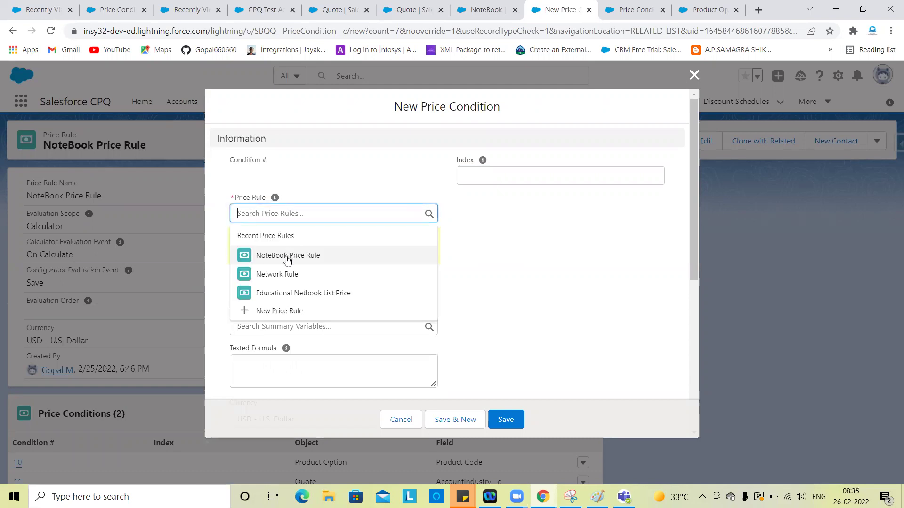
{"action": "left_click", "coordinate": [289, 256]}
{"action": "left_click", "coordinate": [475, 177]}
{"action": "left_click", "coordinate": [526, 318]}
{"action": "left_click", "coordinate": [348, 295]}
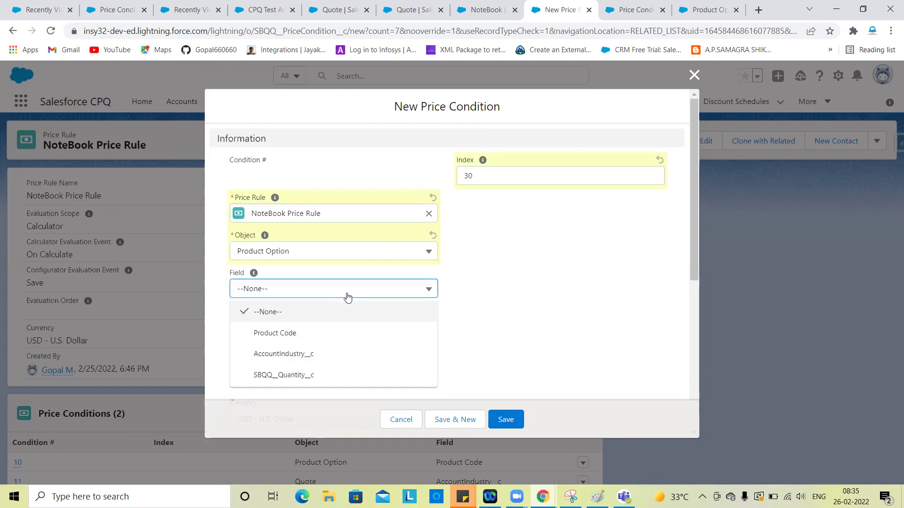
{"action": "left_click", "coordinate": [298, 375]}
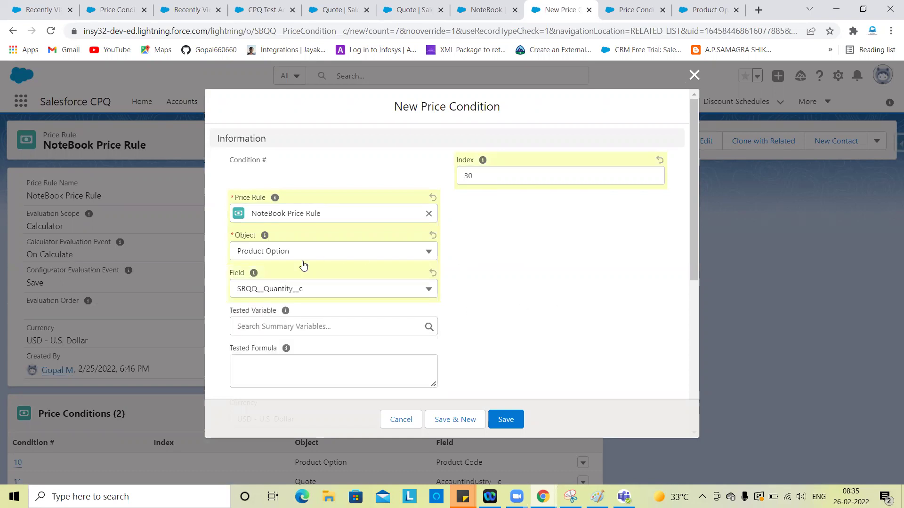
- Set the condition's operator to greater than, filter type to Value and filter value to 25, and save the condition
{"action": "scroll", "coordinate": [510, 312], "scroll_direction": "down", "scroll_amount": 5}
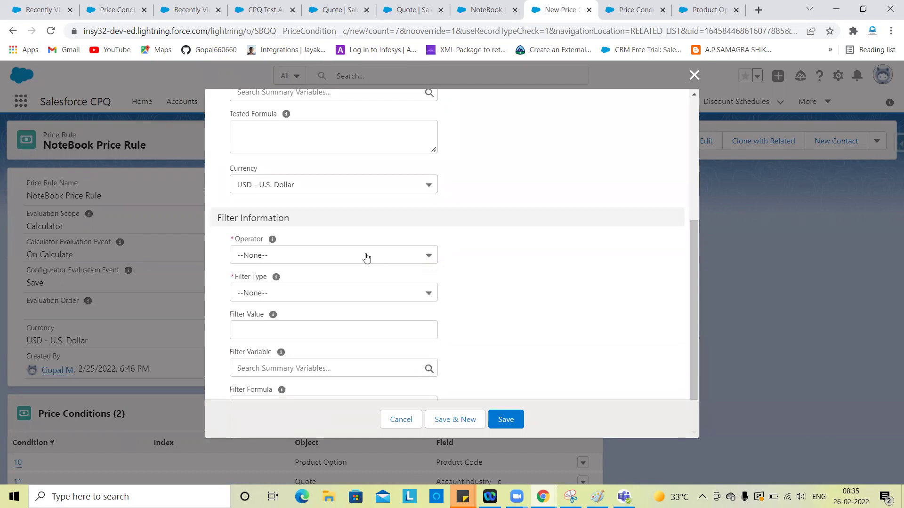
{"action": "left_click", "coordinate": [351, 255]}
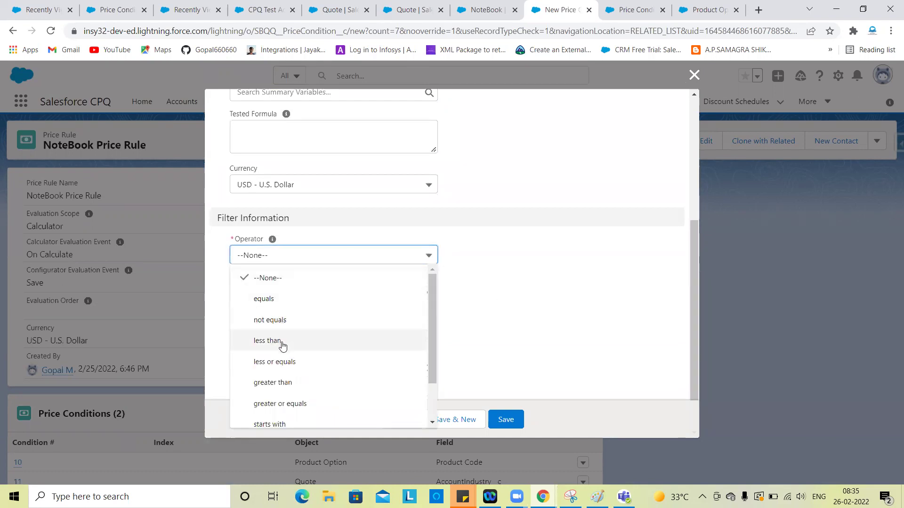
{"action": "left_click", "coordinate": [282, 383]}
{"action": "left_click", "coordinate": [251, 295]}
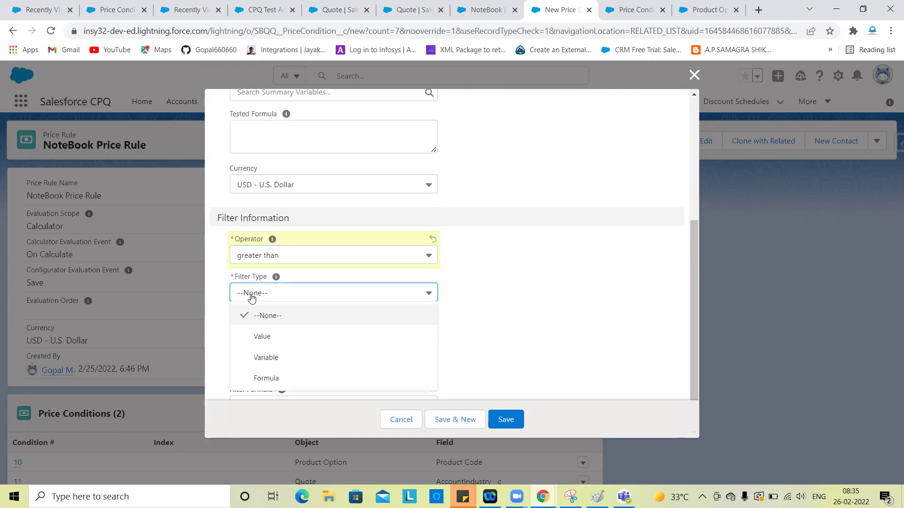
{"action": "left_click", "coordinate": [260, 346]}
{"action": "left_click", "coordinate": [255, 328]}
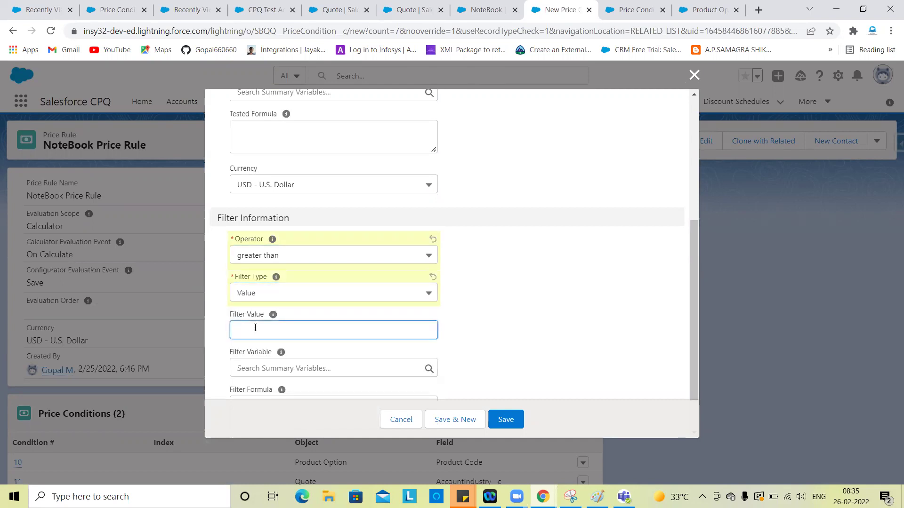
{"action": "left_click", "coordinate": [499, 346]}
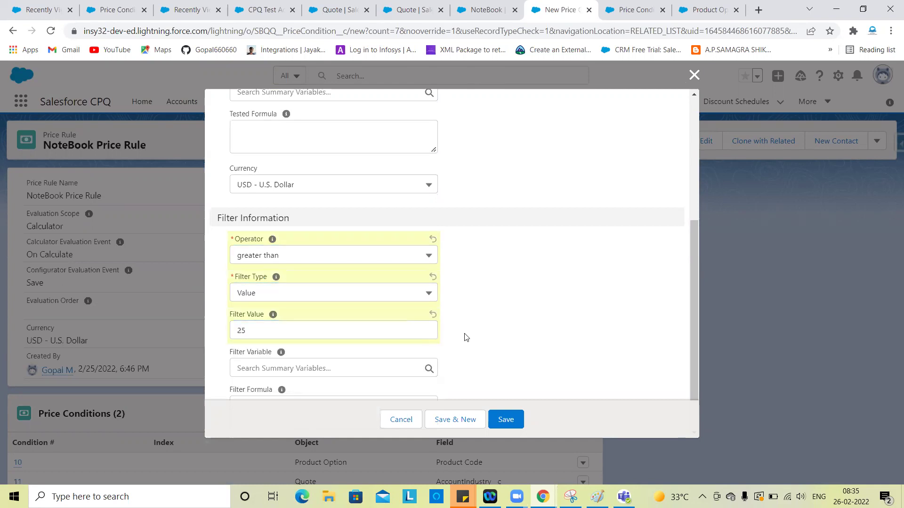
{"action": "left_click", "coordinate": [511, 418]}
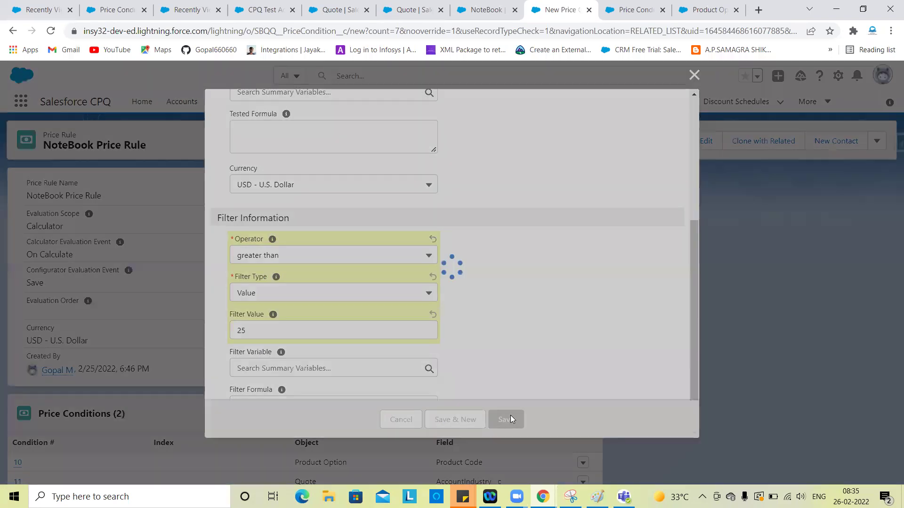
- Clear the index of the SBQQ__Quantity__c price condition, save it, and open the rule's full list of price conditions
{"action": "scroll", "coordinate": [645, 319], "scroll_direction": "down", "scroll_amount": 2}
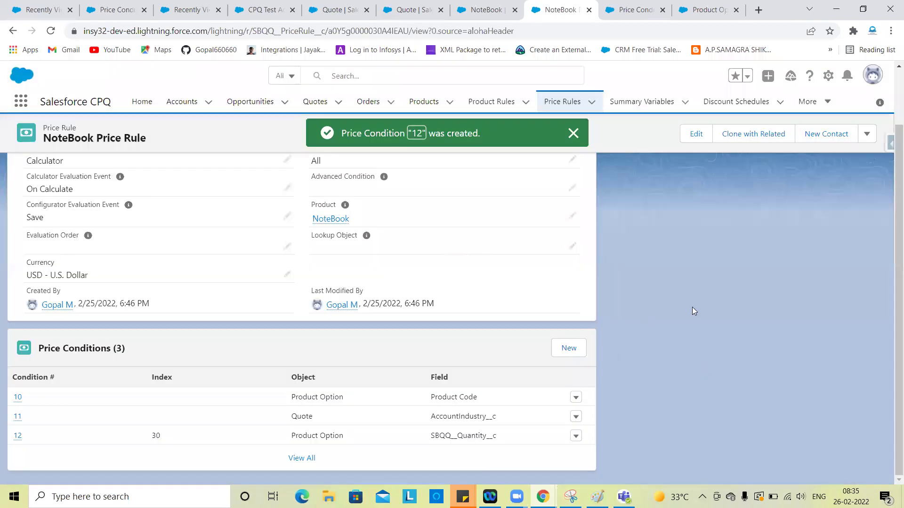
{"action": "scroll", "coordinate": [648, 294], "scroll_direction": "up", "scroll_amount": 2}
{"action": "scroll", "coordinate": [630, 314], "scroll_direction": "down", "scroll_amount": 4}
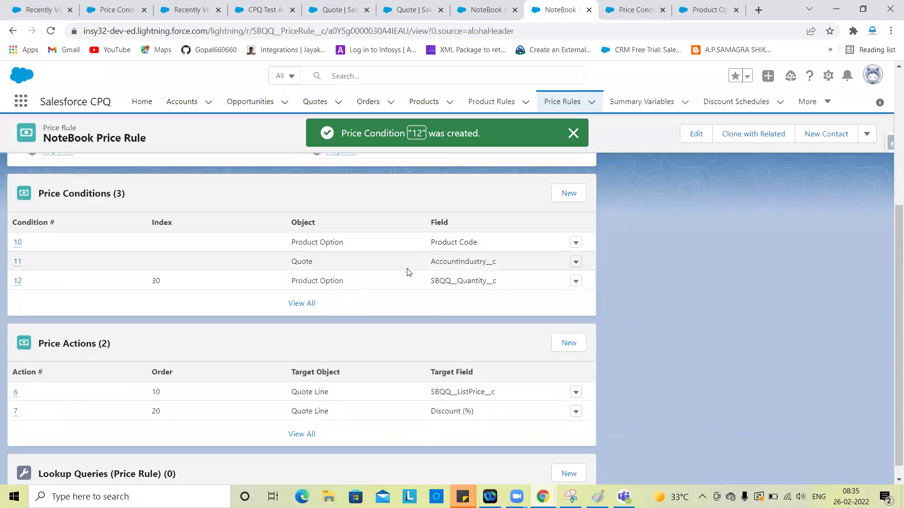
{"action": "left_click", "coordinate": [576, 281]}
{"action": "left_click", "coordinate": [559, 254]}
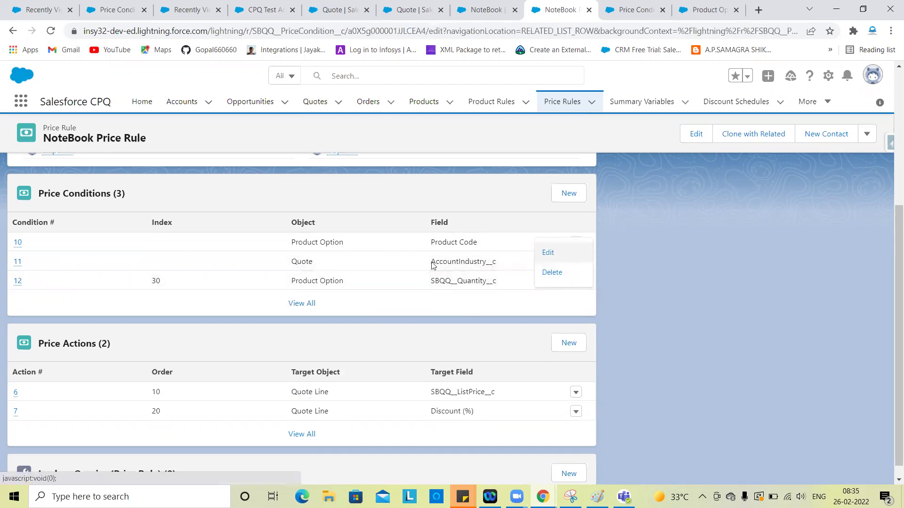
{"action": "scroll", "coordinate": [374, 329], "scroll_direction": "down", "scroll_amount": 5}
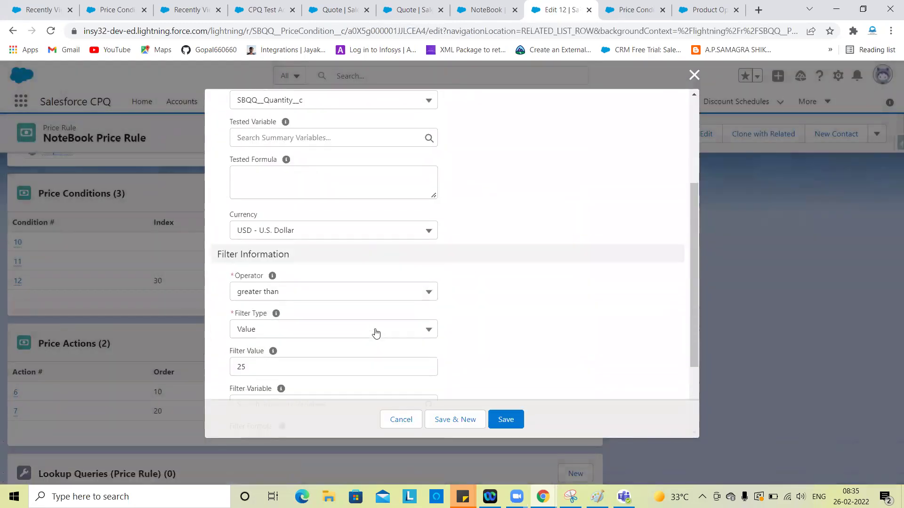
{"action": "scroll", "coordinate": [281, 304], "scroll_direction": "up", "scroll_amount": 5}
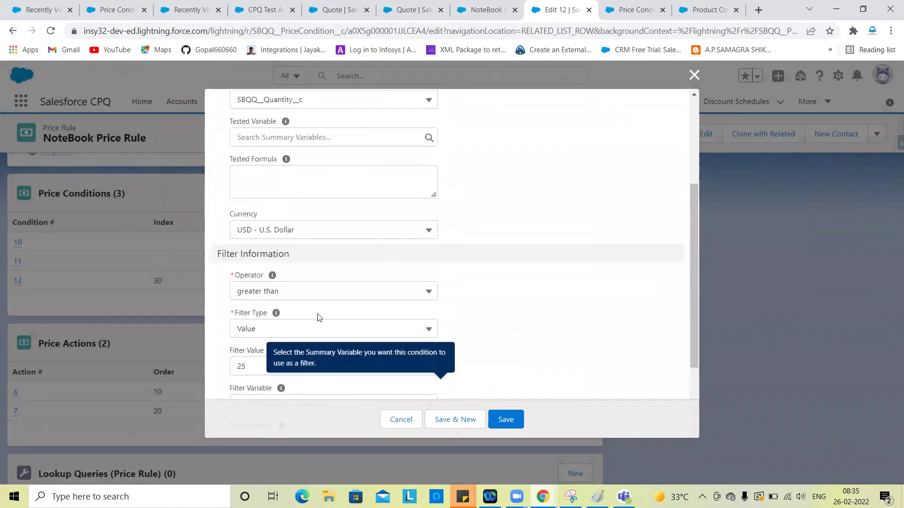
{"action": "left_click", "coordinate": [488, 163]}
{"action": "key", "text": "BackSpace"}
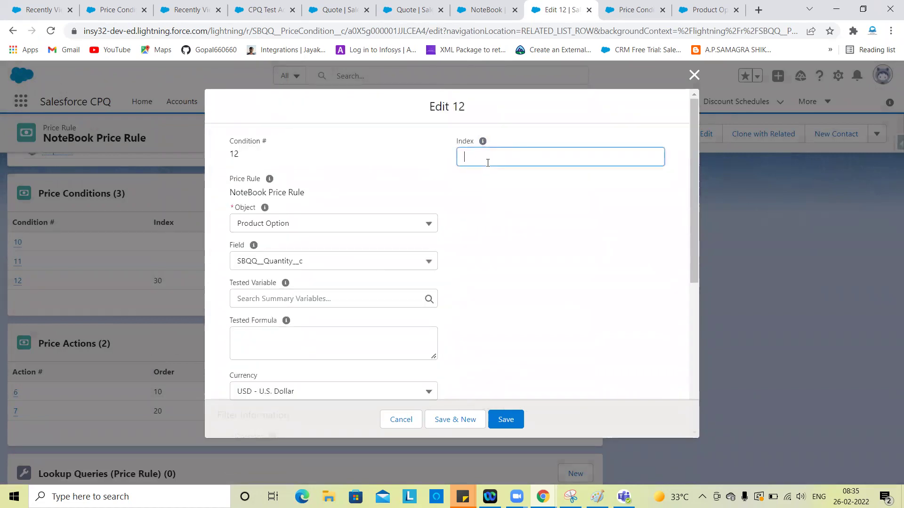
{"action": "left_click", "coordinate": [505, 411]}
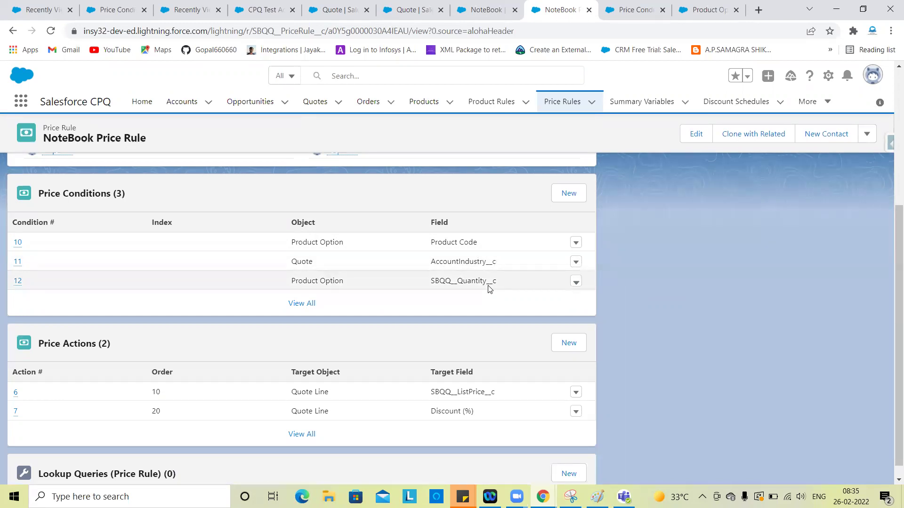
{"action": "left_click", "coordinate": [302, 304]}
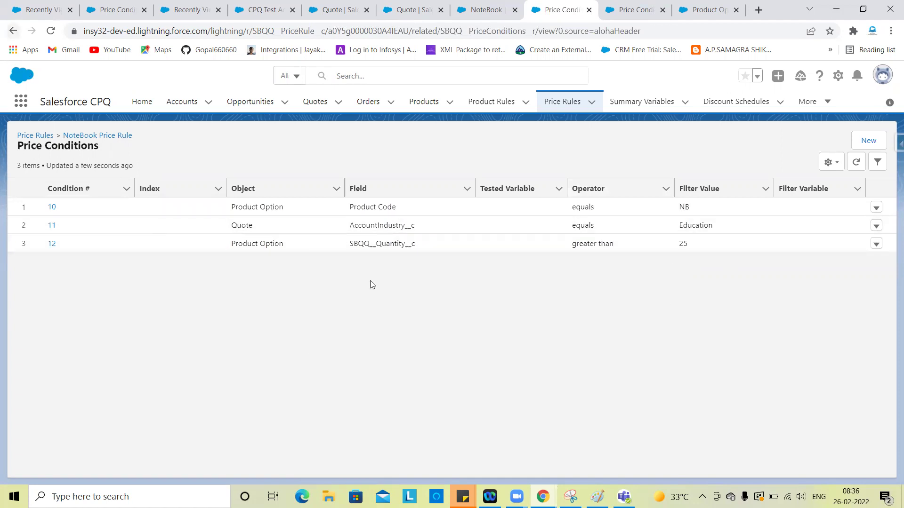
- Return to NoteBook Price Rule, recalculate the open quote and reload its line editor to start from an empty quote
{"action": "left_click", "coordinate": [13, 32]}
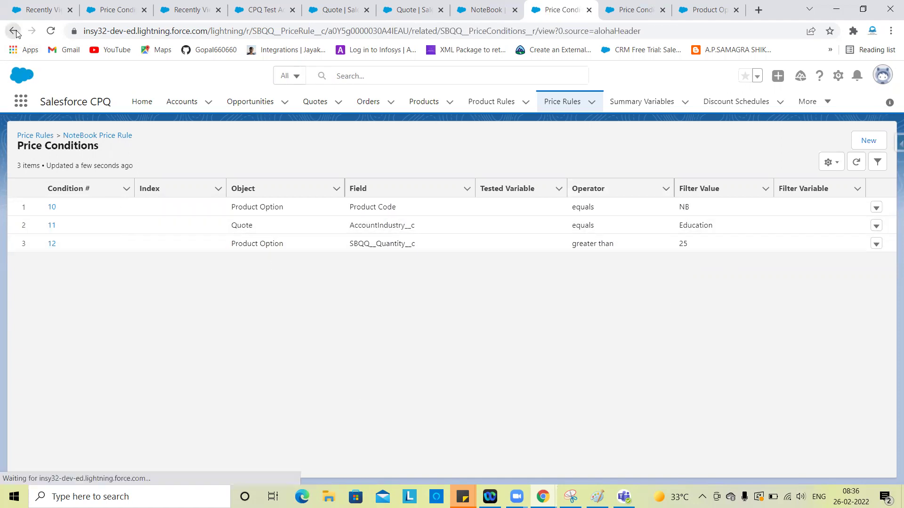
{"action": "scroll", "coordinate": [446, 357], "scroll_direction": "down", "scroll_amount": 1}
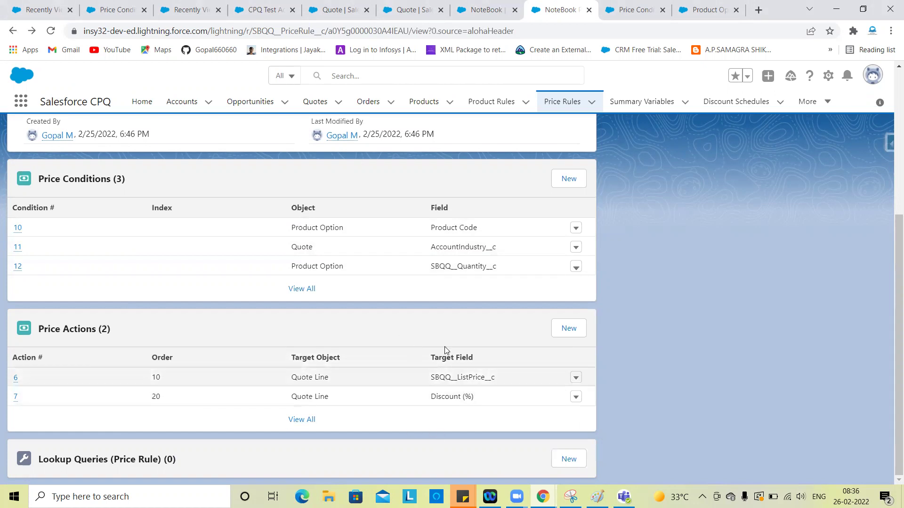
{"action": "left_click", "coordinate": [409, 9]}
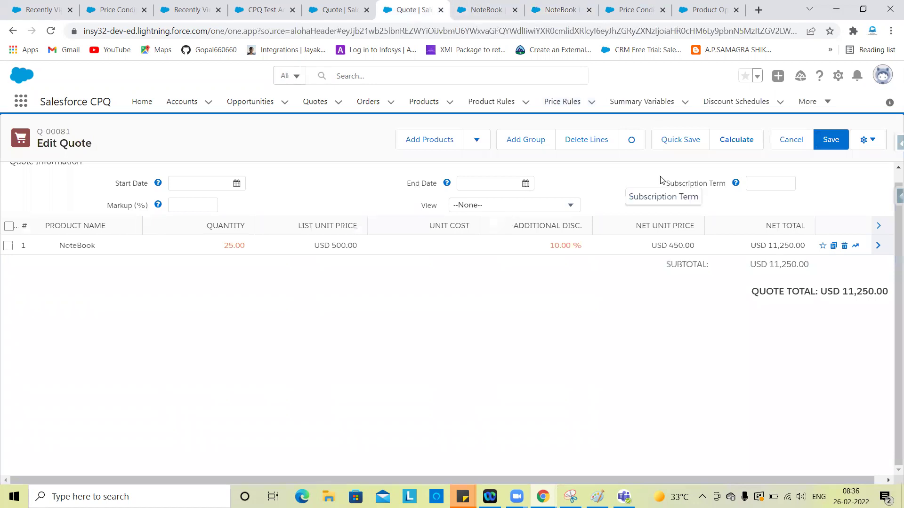
{"action": "left_click", "coordinate": [755, 148]}
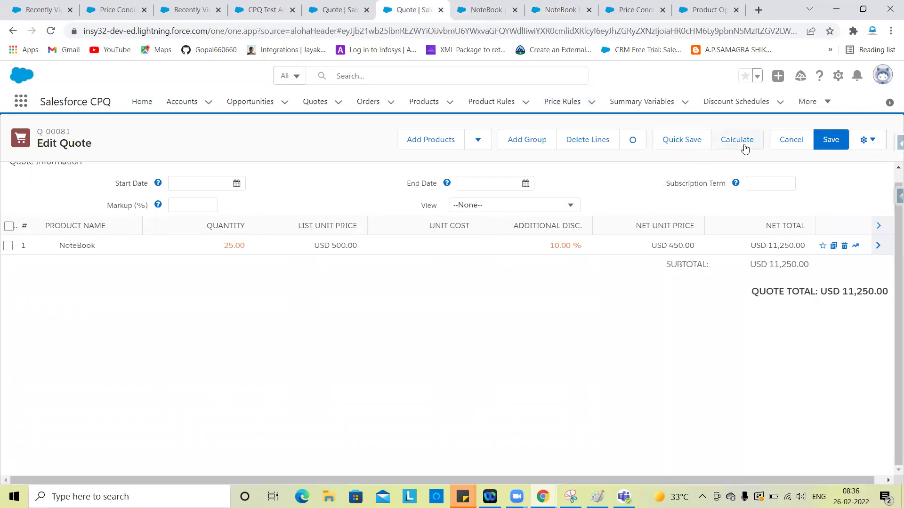
{"action": "left_click", "coordinate": [50, 32]}
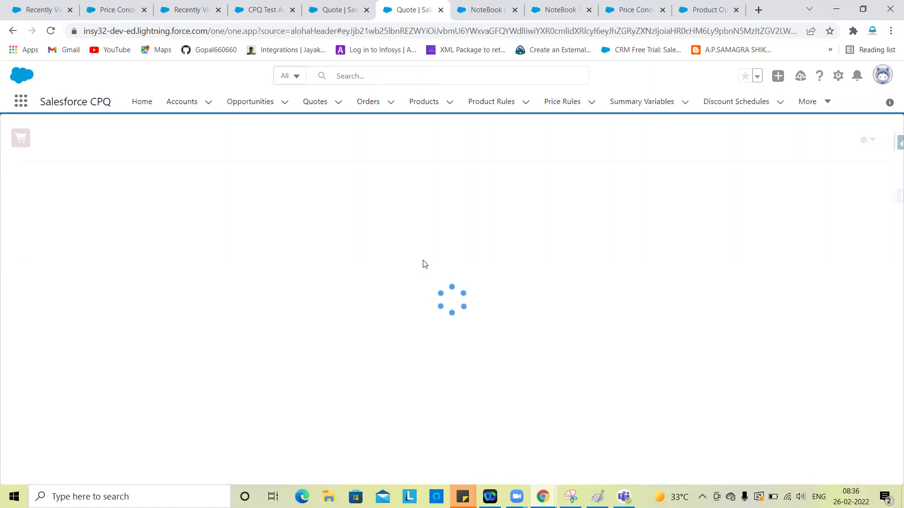
- Search the products for note, add NoteBook to the quote and expand the price details of its line
{"action": "left_click", "coordinate": [433, 141]}
{"action": "left_click", "coordinate": [346, 140]}
{"action": "type", "text": "note"}
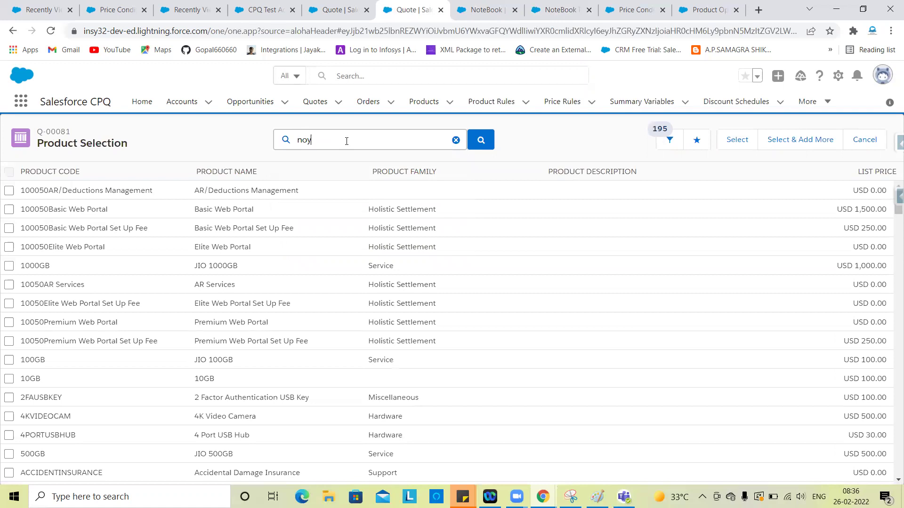
{"action": "key", "text": "Return"}
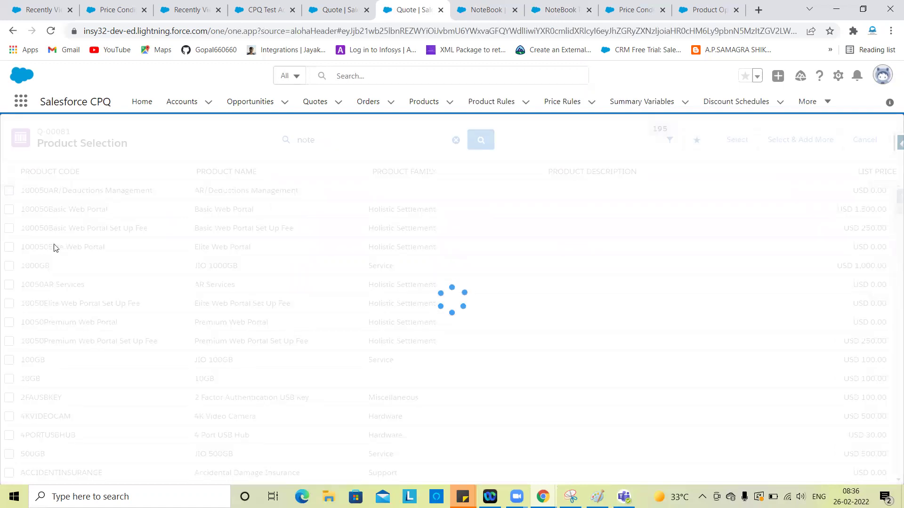
{"action": "left_click", "coordinate": [9, 191]}
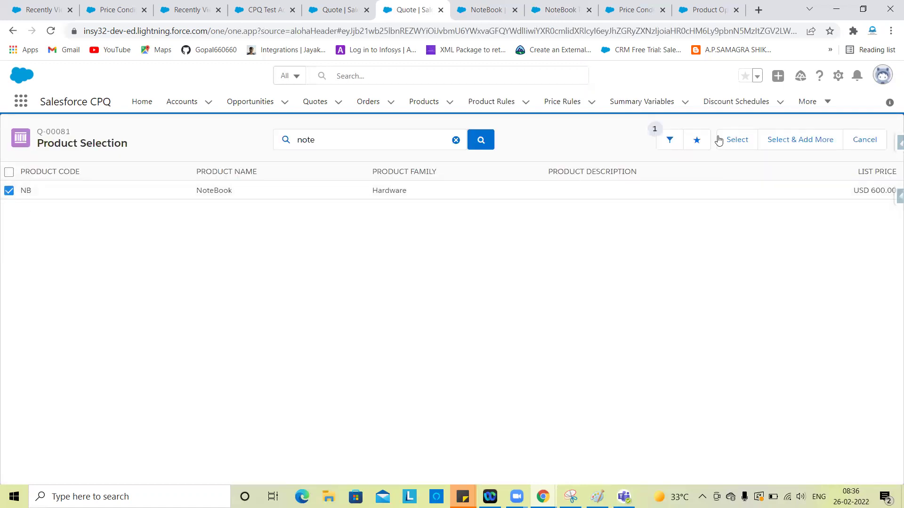
{"action": "left_click", "coordinate": [734, 139]}
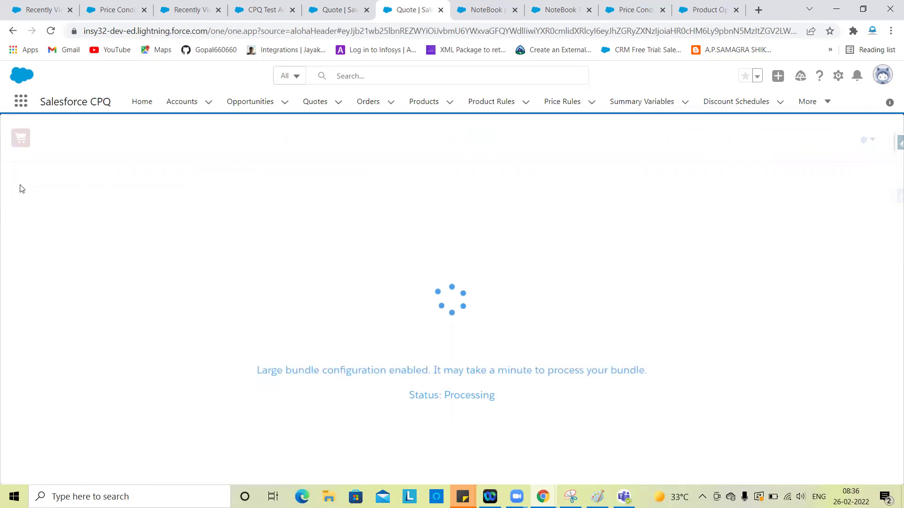
{"action": "left_click", "coordinate": [8, 258]}
{"action": "left_click", "coordinate": [8, 258]}
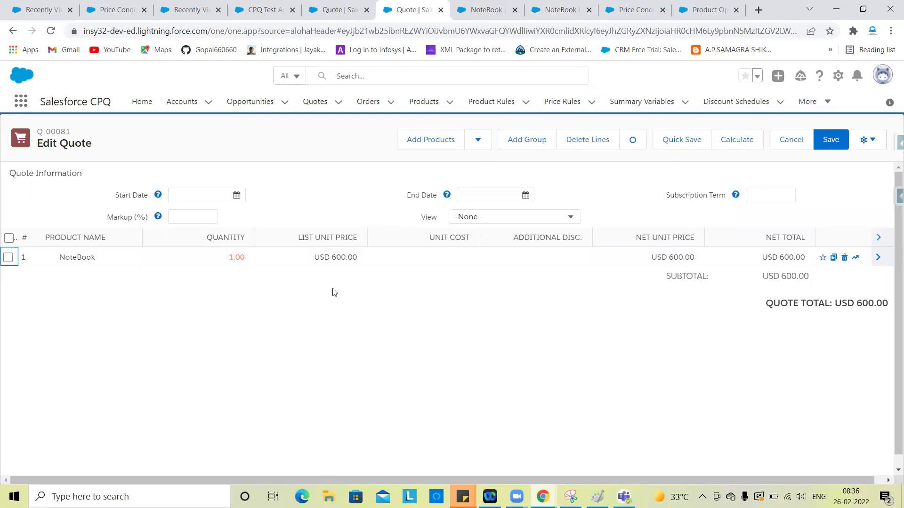
{"action": "left_click", "coordinate": [878, 258]}
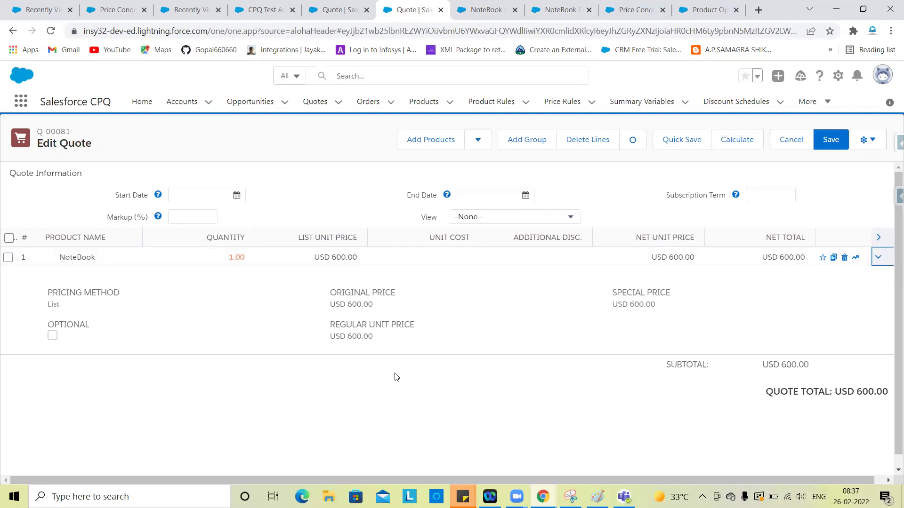
- Set the NoteBook line's quantity to 26 and calculate the quote
{"action": "left_click", "coordinate": [560, 10]}
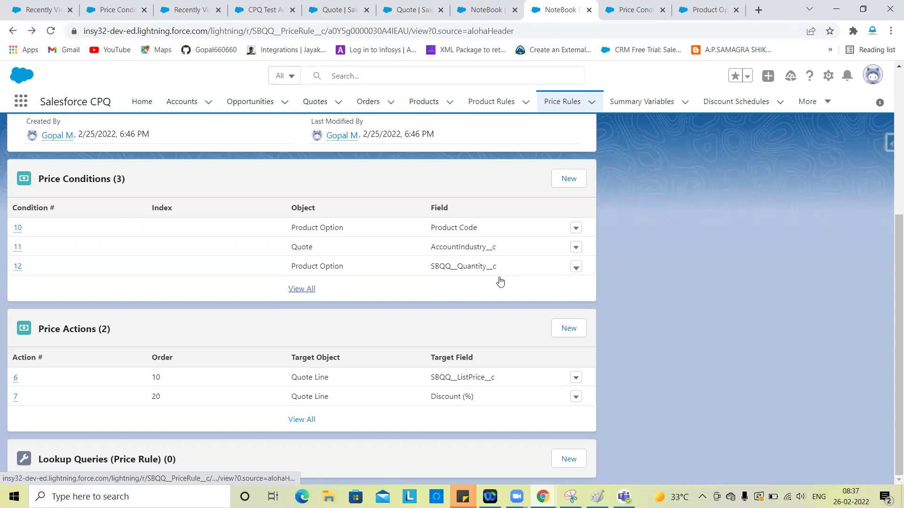
{"action": "left_click", "coordinate": [363, 5]}
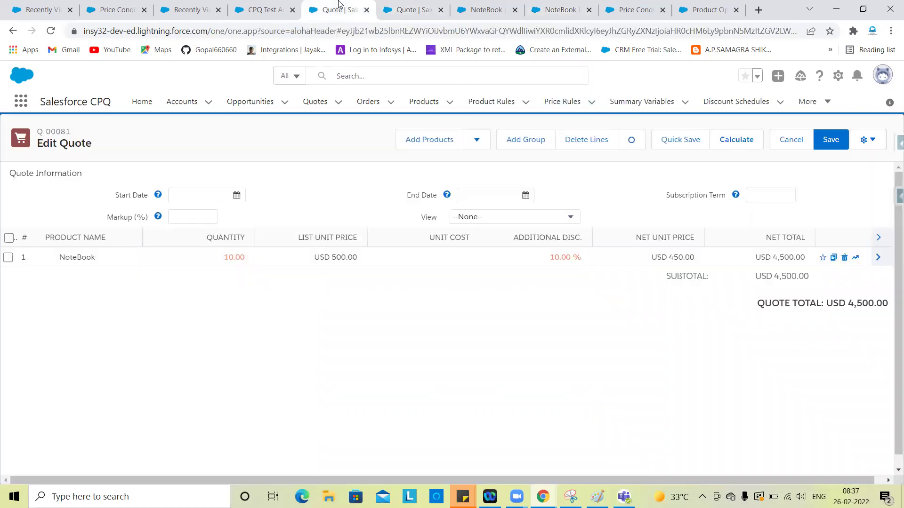
{"action": "left_click", "coordinate": [222, 258]}
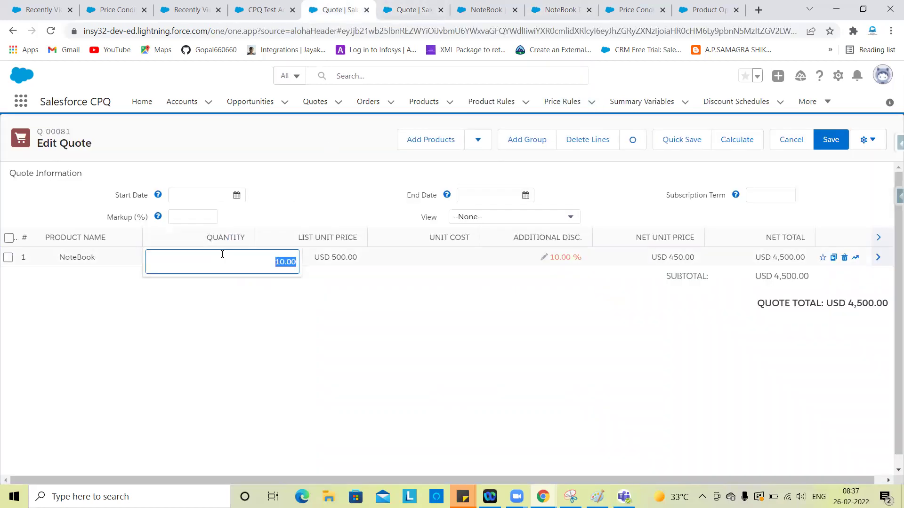
{"action": "left_click", "coordinate": [406, 5]}
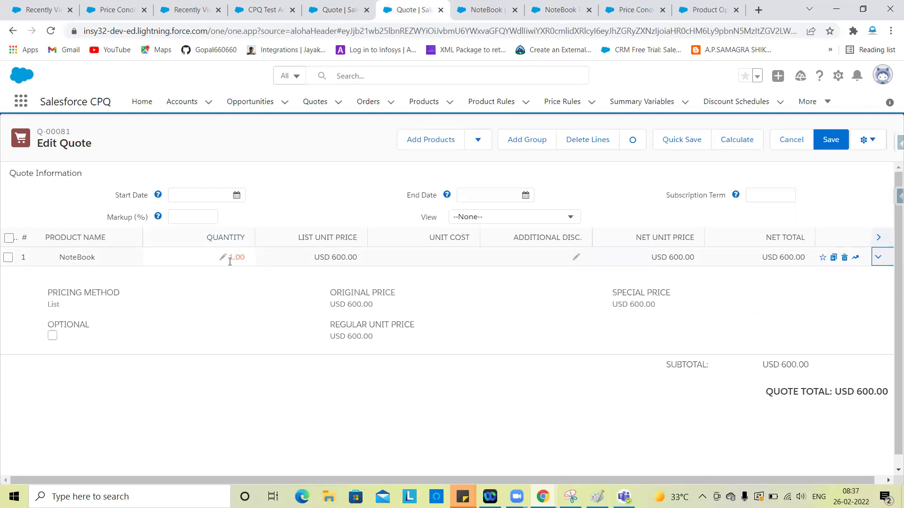
{"action": "left_click", "coordinate": [225, 257]}
{"action": "key", "text": "BackSpace"}
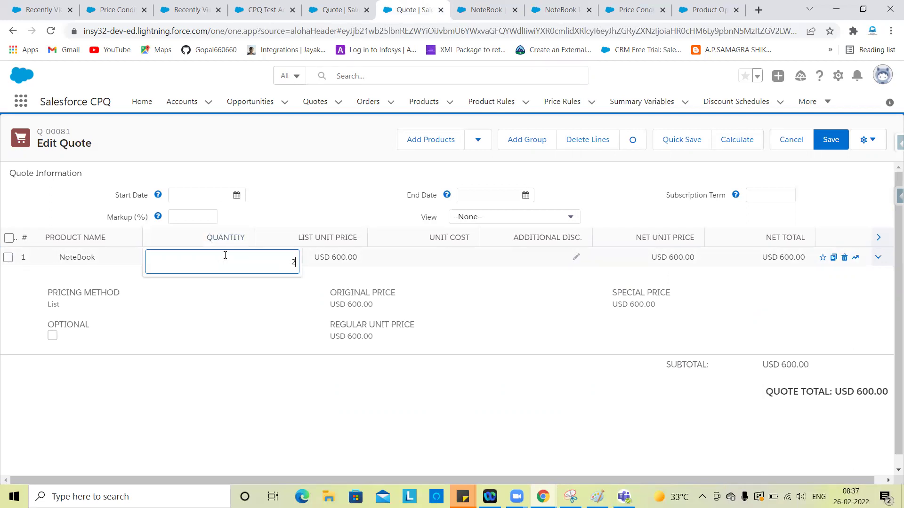
{"action": "type", "text": "26"}
{"action": "left_click", "coordinate": [447, 406]}
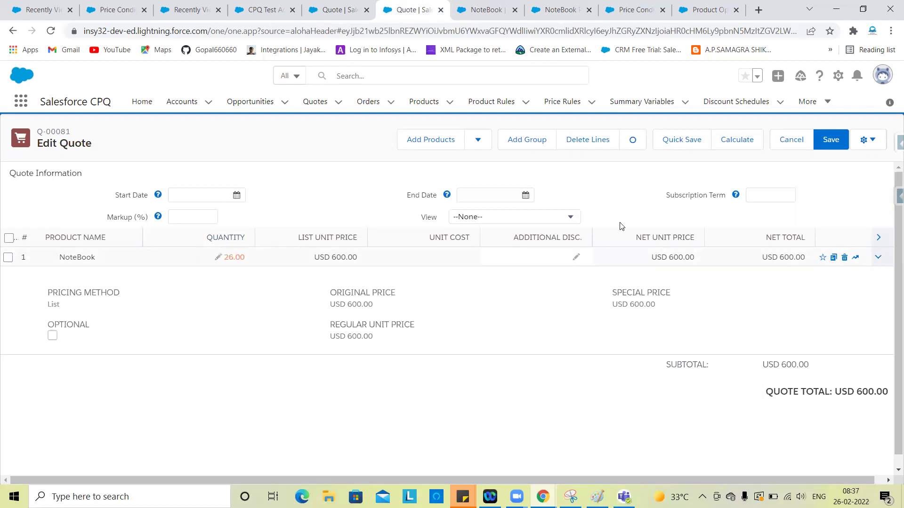
{"action": "left_click", "coordinate": [749, 143]}
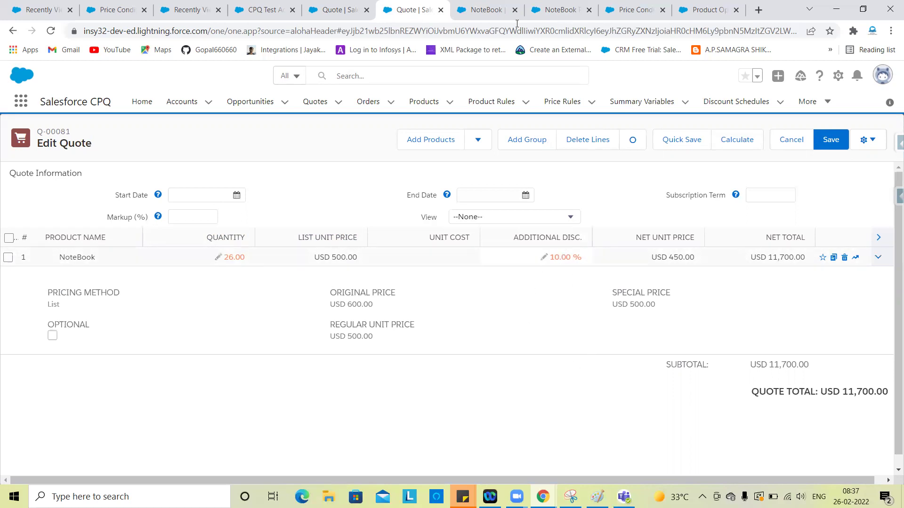
- Delete the SBQQ__Quantity__c price condition from NoteBook Price Rule
{"action": "left_click", "coordinate": [489, 4]}
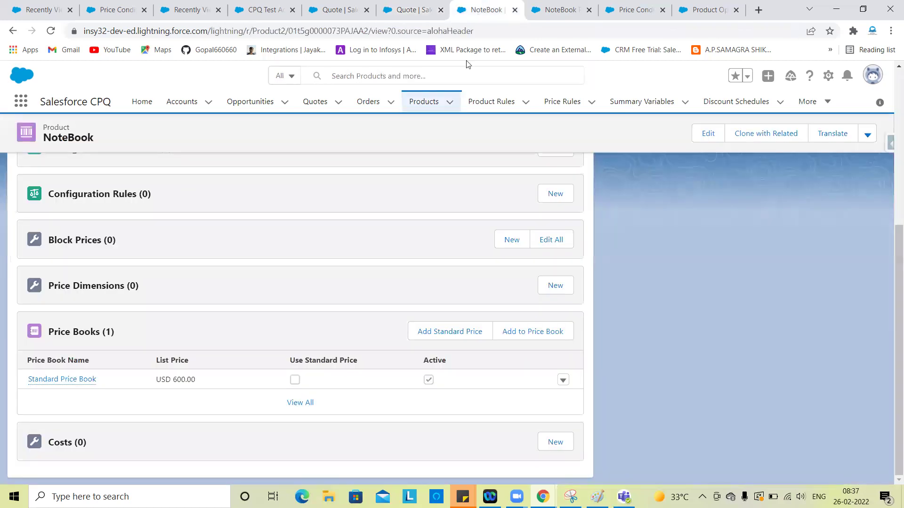
{"action": "left_click", "coordinate": [557, 9]}
{"action": "left_click", "coordinate": [577, 271]}
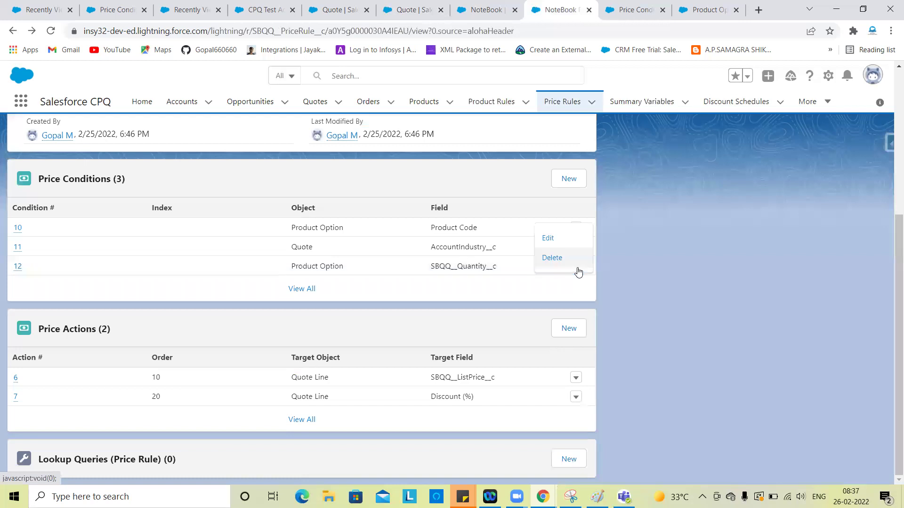
{"action": "left_click", "coordinate": [564, 262]}
{"action": "left_click", "coordinate": [606, 296]}
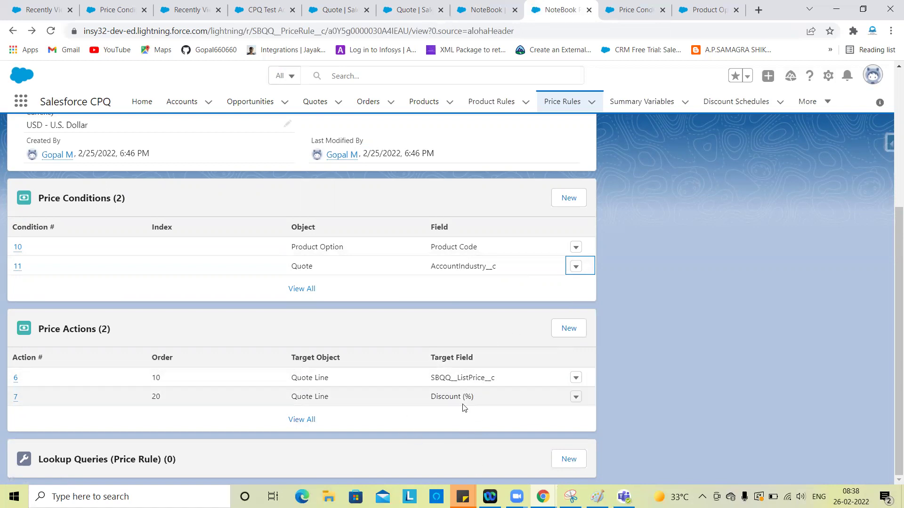
- Recalculate the quote under the changed rule, discard its unsaved lines and reopen the line editor
{"action": "left_click", "coordinate": [471, 9]}
{"action": "left_click", "coordinate": [427, 5]}
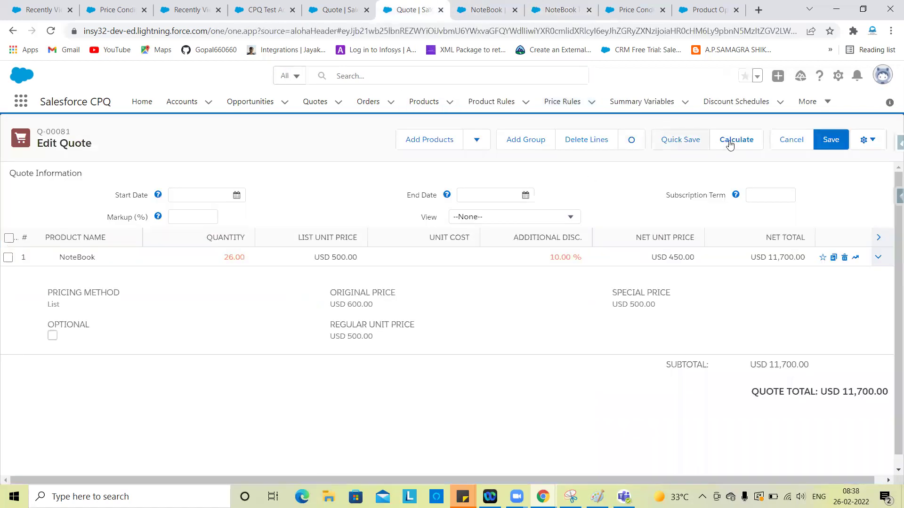
{"action": "left_click", "coordinate": [751, 144]}
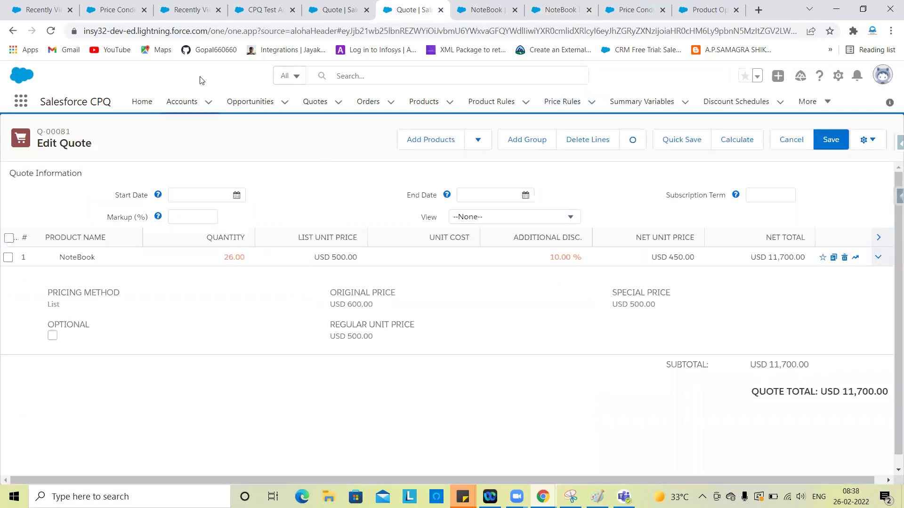
{"action": "left_click", "coordinate": [791, 140]}
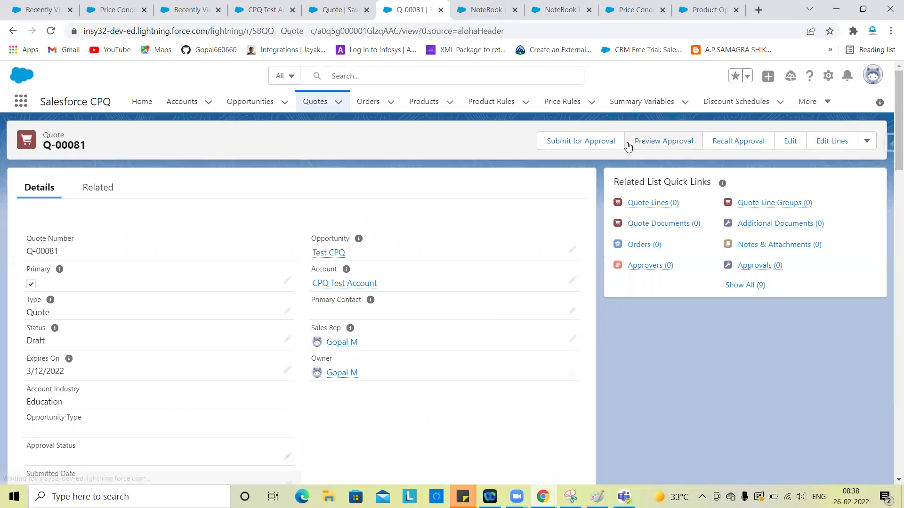
{"action": "left_click", "coordinate": [830, 141]}
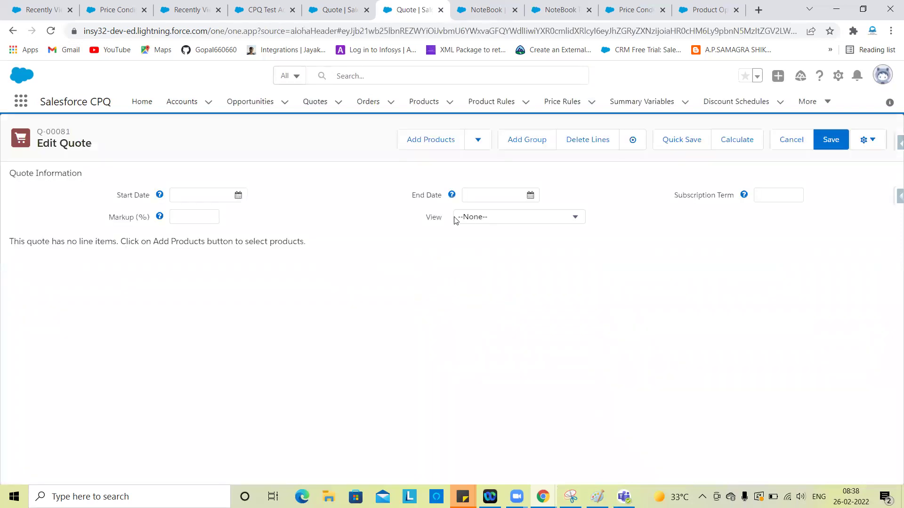
- Add NoteBook to the emptied quote again by searching for note, and expand the line's price details
{"action": "left_click", "coordinate": [420, 146]}
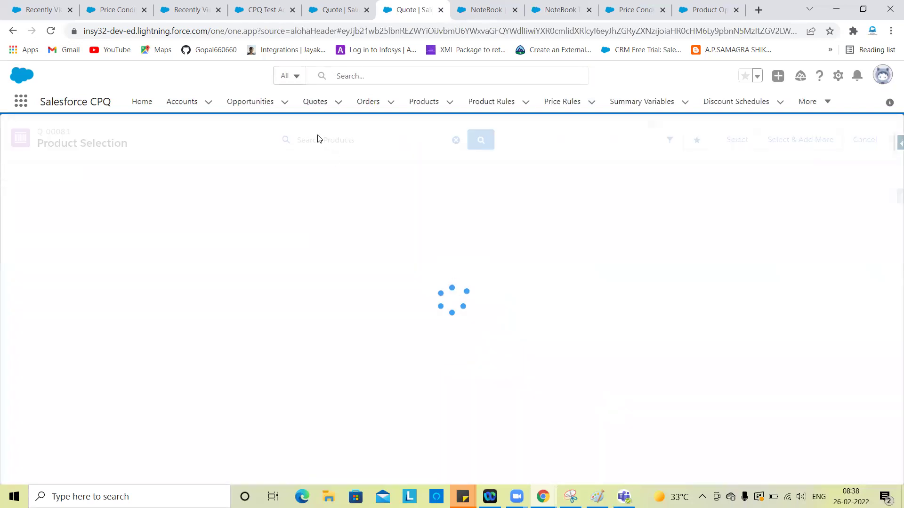
{"action": "left_click", "coordinate": [317, 140]}
{"action": "type", "text": "note"}
{"action": "key", "text": "Return"}
{"action": "left_click", "coordinate": [10, 192]}
{"action": "left_click", "coordinate": [740, 149]}
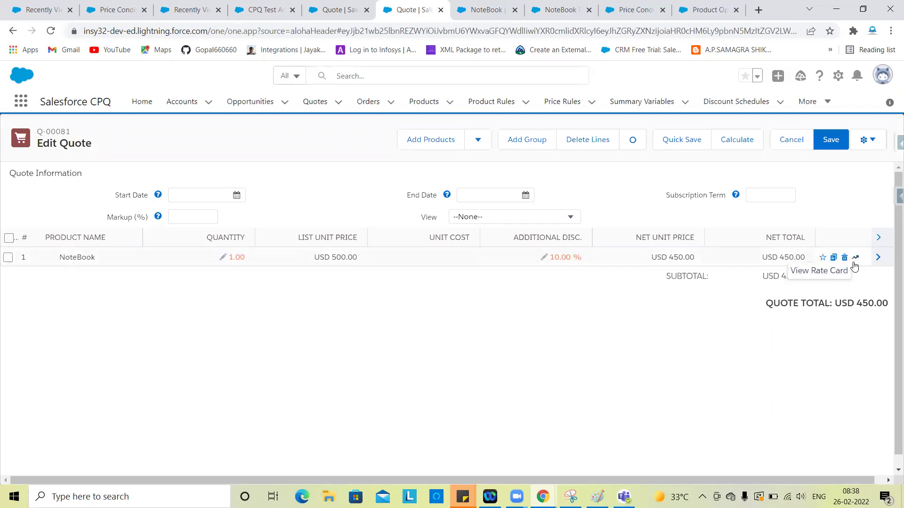
{"action": "left_click", "coordinate": [878, 258]}
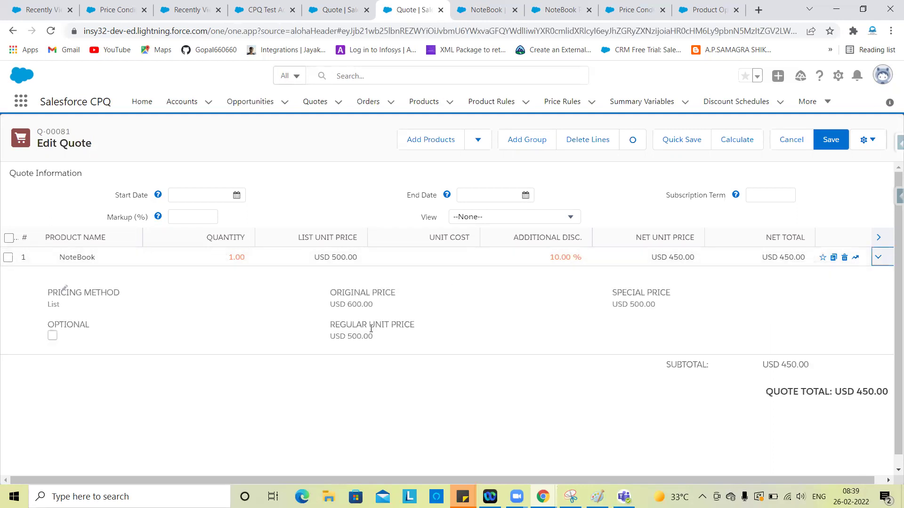
- Examine the NoteBook line's original price, and review the price rule's settings, price conditions and price actions
{"action": "triple_click", "coordinate": [362, 306]}
{"action": "left_click", "coordinate": [518, 371]}
{"action": "left_click", "coordinate": [550, 5]}
{"action": "scroll", "coordinate": [725, 287], "scroll_direction": "up", "scroll_amount": 5}
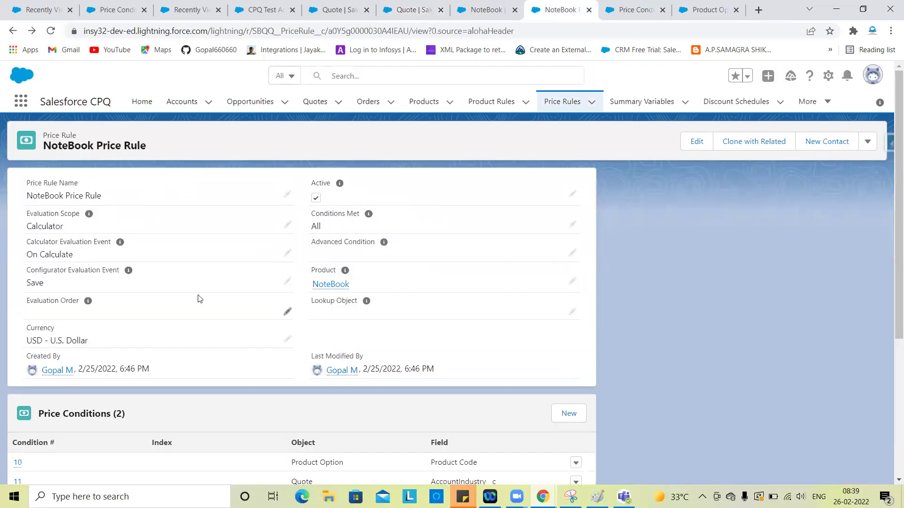
{"action": "scroll", "coordinate": [198, 298], "scroll_direction": "down", "scroll_amount": 3}
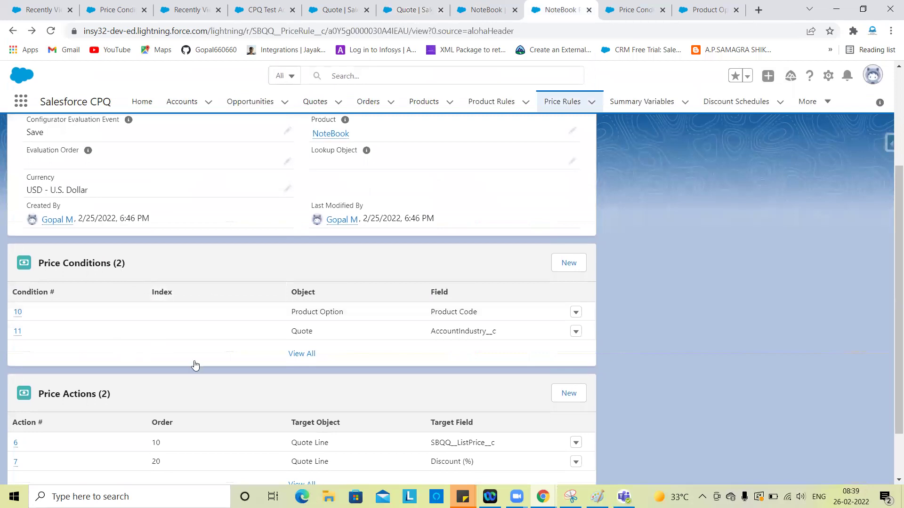
{"action": "scroll", "coordinate": [261, 337], "scroll_direction": "down", "scroll_amount": 1}
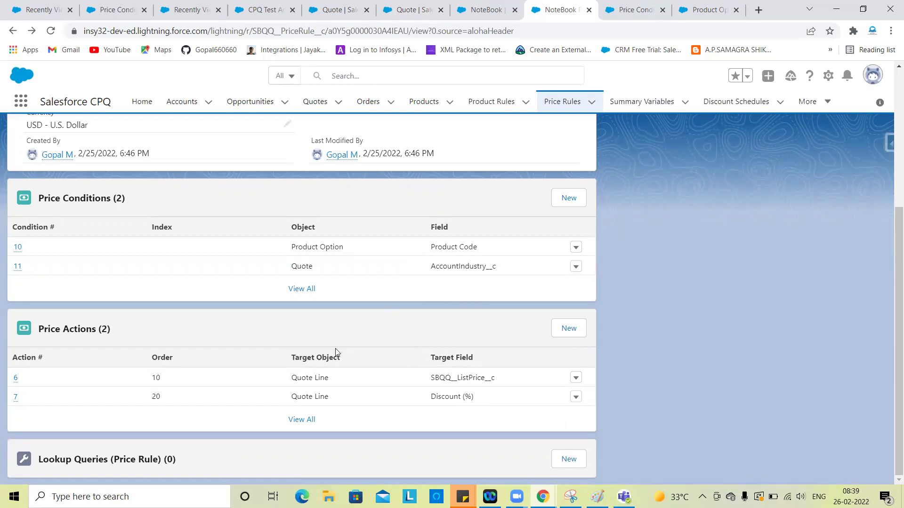
{"action": "scroll", "coordinate": [422, 277], "scroll_direction": "up", "scroll_amount": 5}
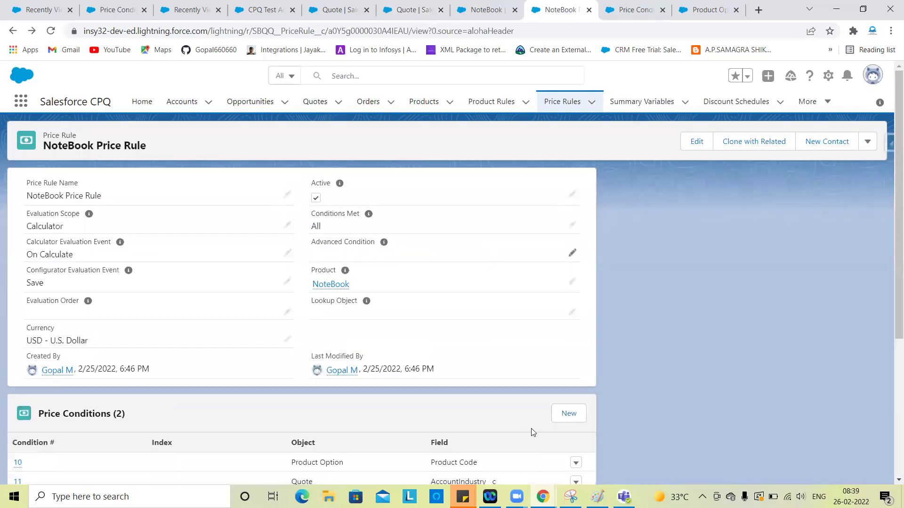
{"action": "scroll", "coordinate": [501, 387], "scroll_direction": "down", "scroll_amount": 5}
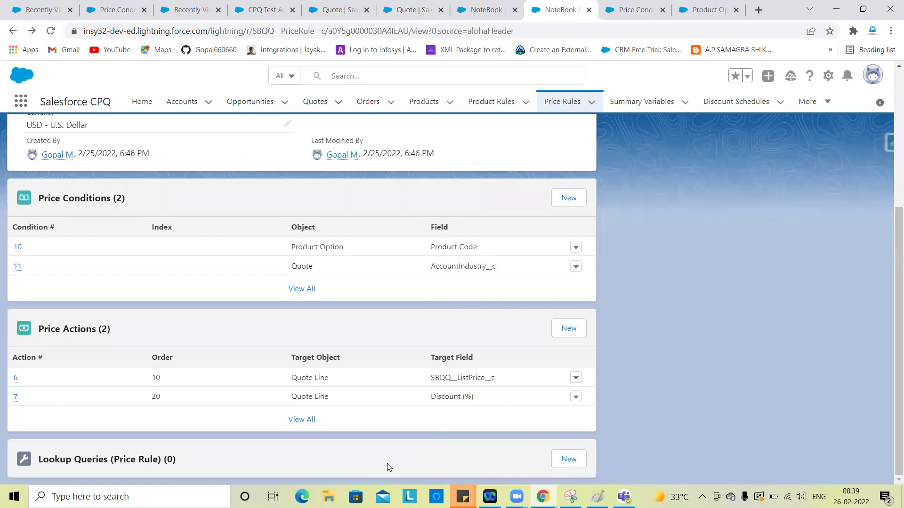